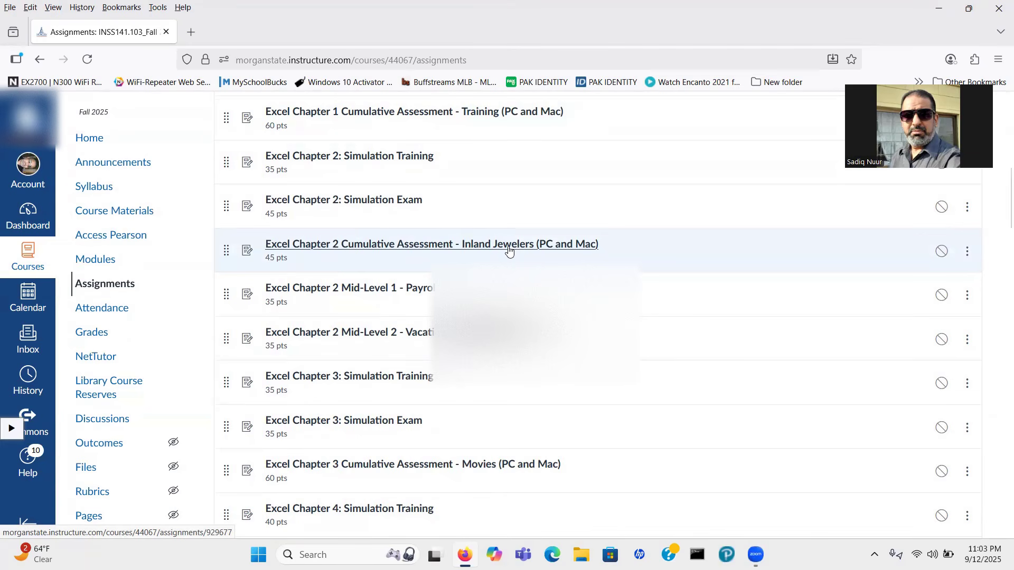
# - Open the Excel Chapter 2 Cumulative Assessment - Inland Jewelers assignment in Pearson and continue to its project page
pyautogui.click(508, 249)
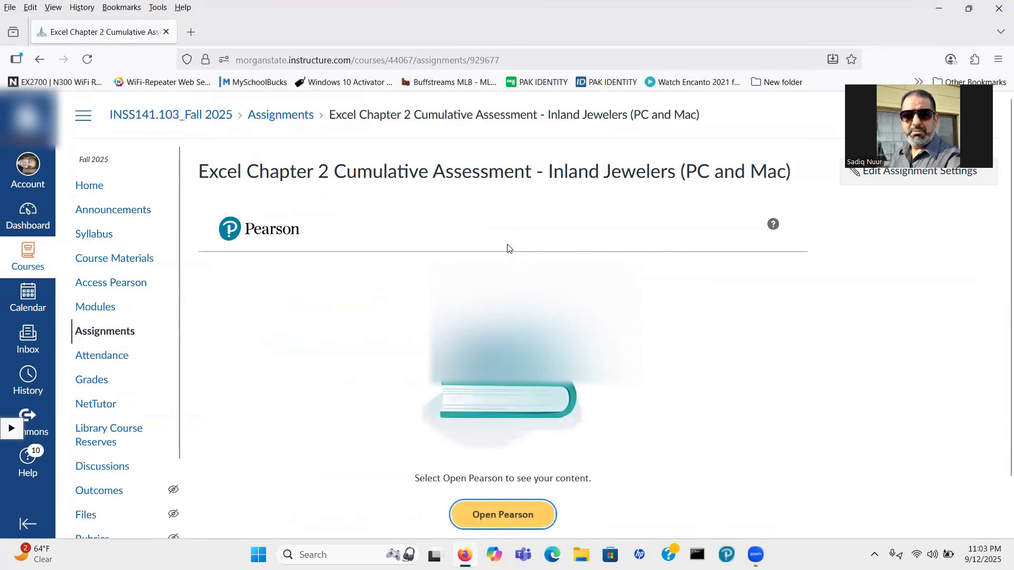
pyautogui.click(503, 515)
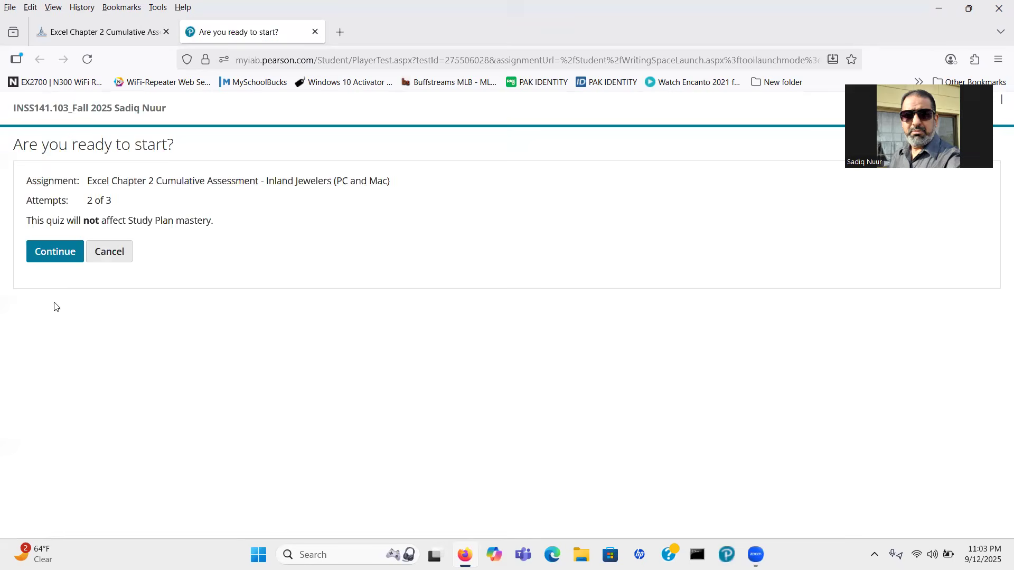
pyautogui.click(55, 254)
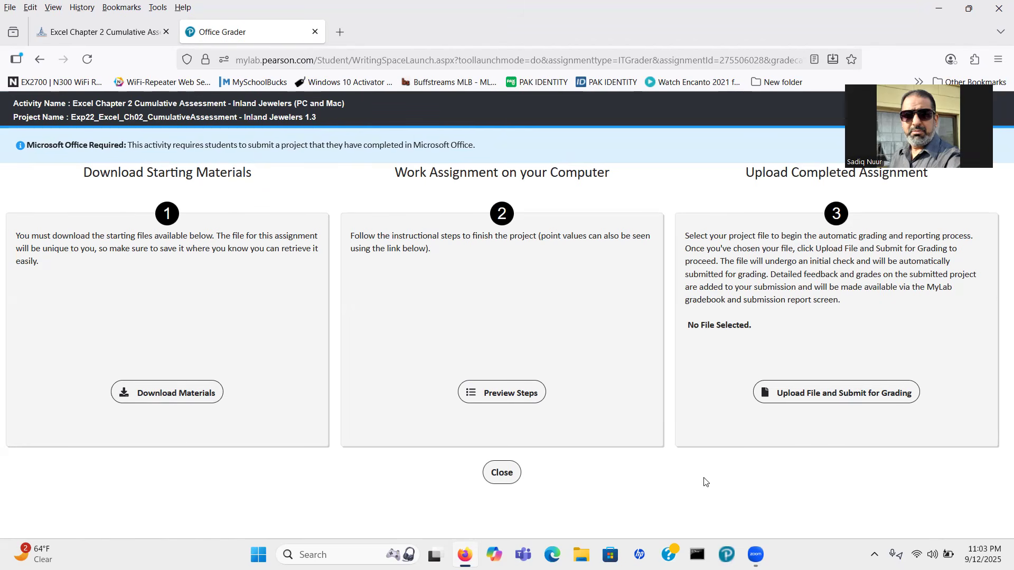
# - Download all starting files for the Inland Jewelers project
pyautogui.click(243, 344)
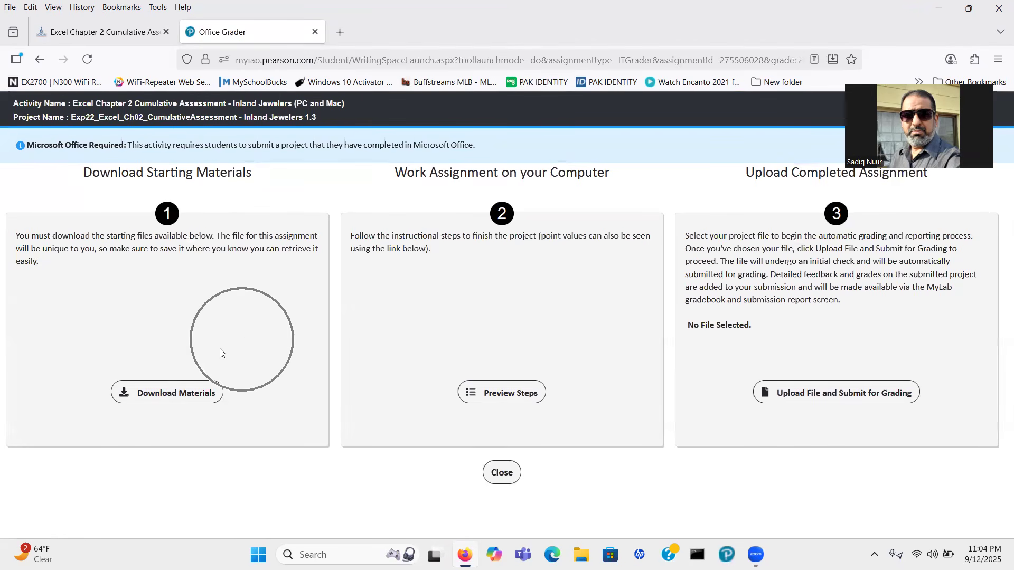
pyautogui.click(155, 393)
pyautogui.click(155, 394)
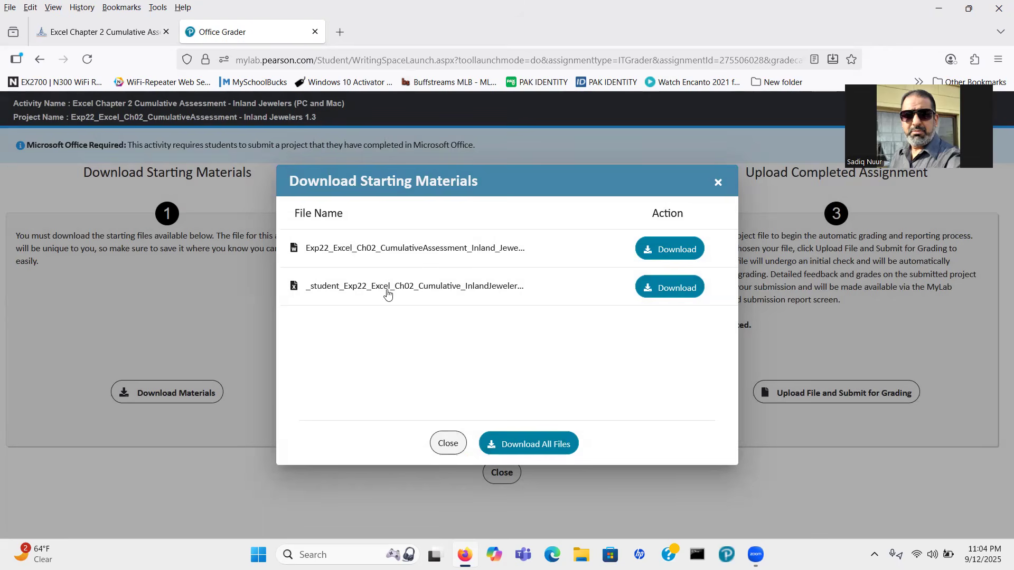
pyautogui.press('ctrl')
pyautogui.press('ctrl')
pyautogui.press('ctrl')
pyautogui.press('ctrl')
pyautogui.press('ctrl')
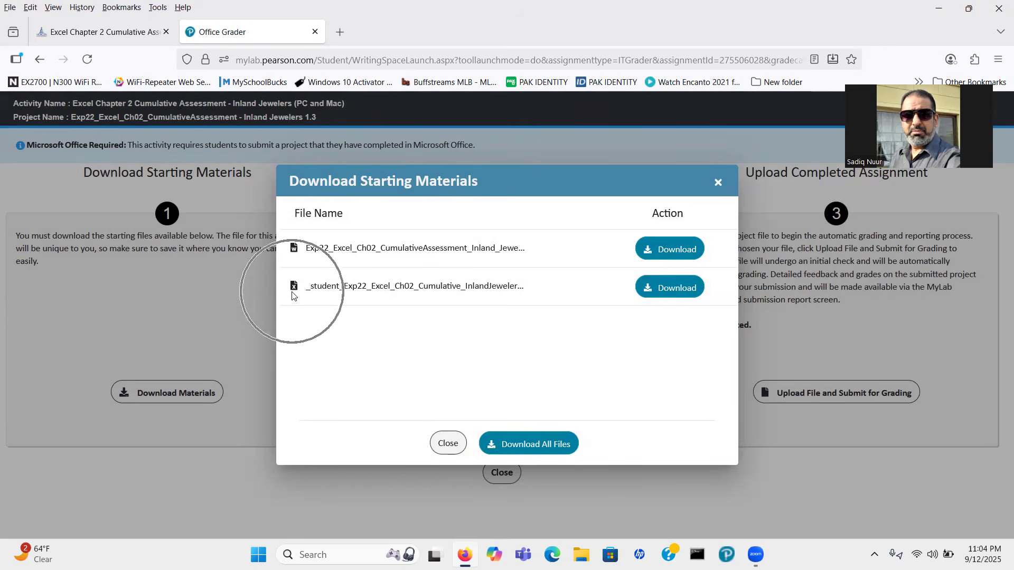
pyautogui.press('ctrl')
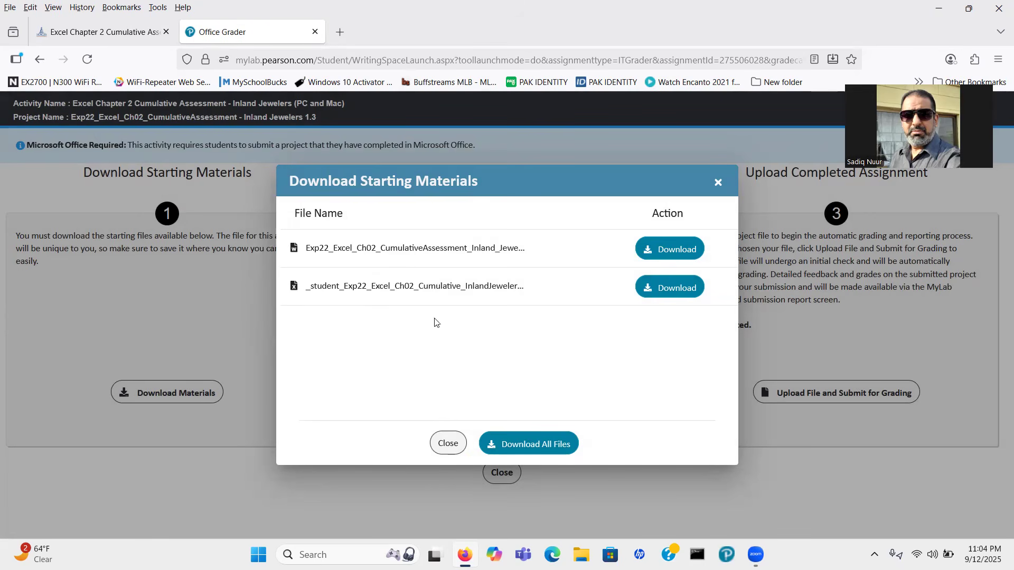
pyautogui.press('ctrl')
pyautogui.press('ctrl')
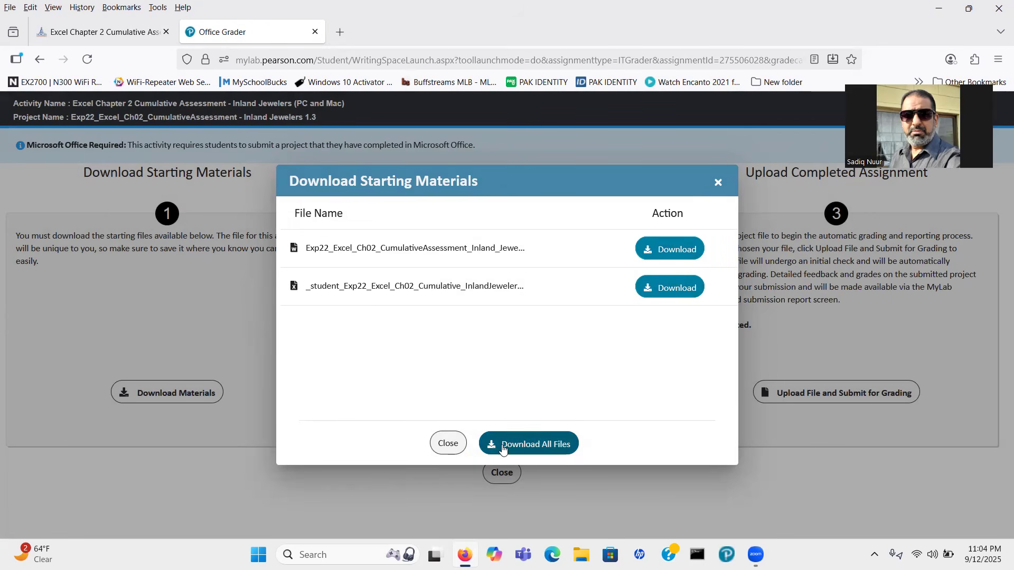
pyautogui.click(532, 446)
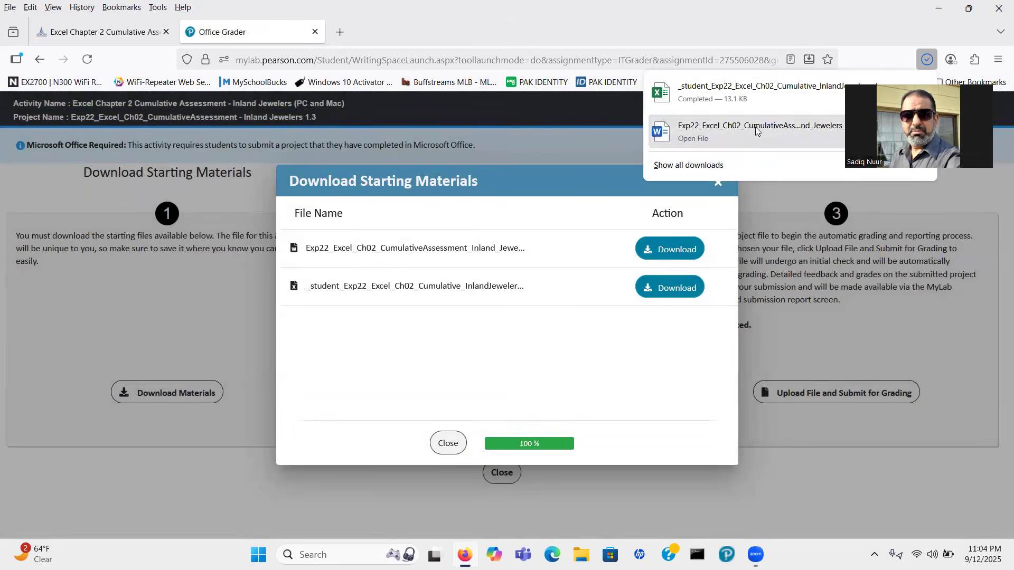
pyautogui.press('ctrl')
pyautogui.press('ctrl')
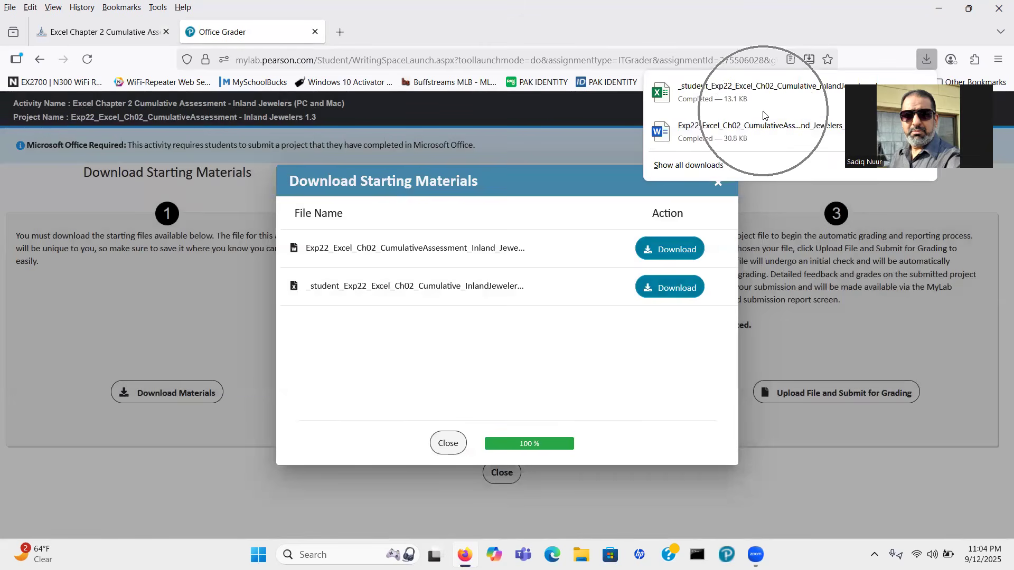
pyautogui.press('ctrl')
pyautogui.press('ctrl')
pyautogui.press('ctrl')
pyautogui.press('ctrl')
pyautogui.press('ctrl')
pyautogui.press('ctrl')
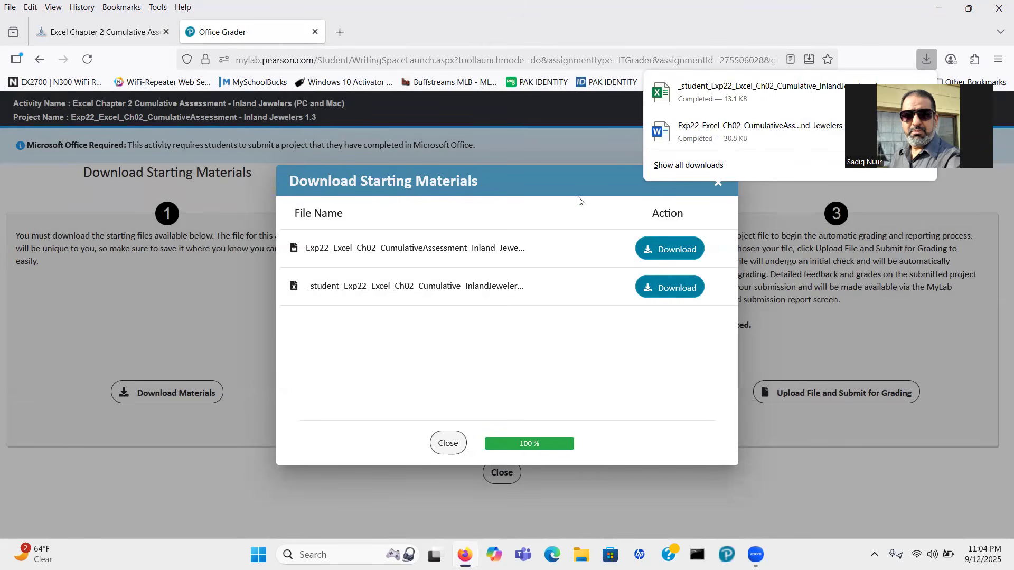
# - Close the starting materials dialog and leave the Office Grader page for the desktop
pyautogui.click(448, 443)
pyautogui.click(448, 443)
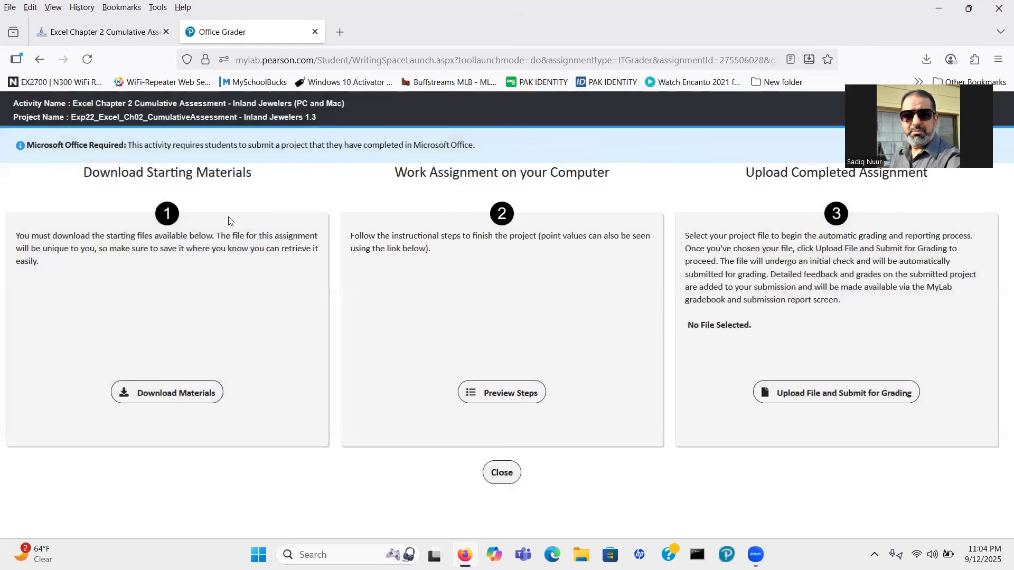
pyautogui.click(315, 34)
pyautogui.moveTo(336, 15); pyautogui.dragTo(572, 85)
pyautogui.click(572, 79)
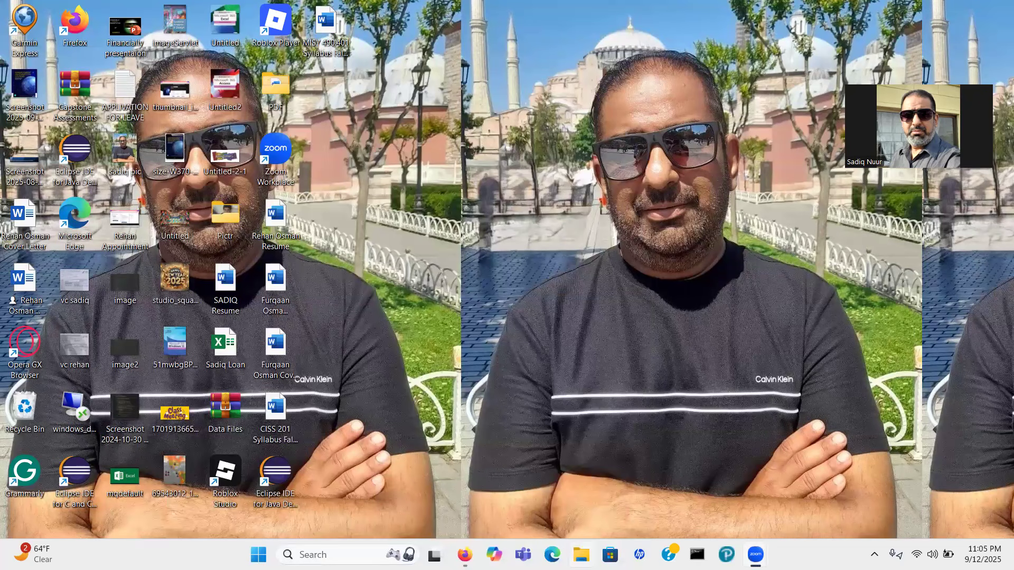
# - Switch to File Explorer and show the Downloads folder with the two Inland Jewelers files
pyautogui.click(581, 554)
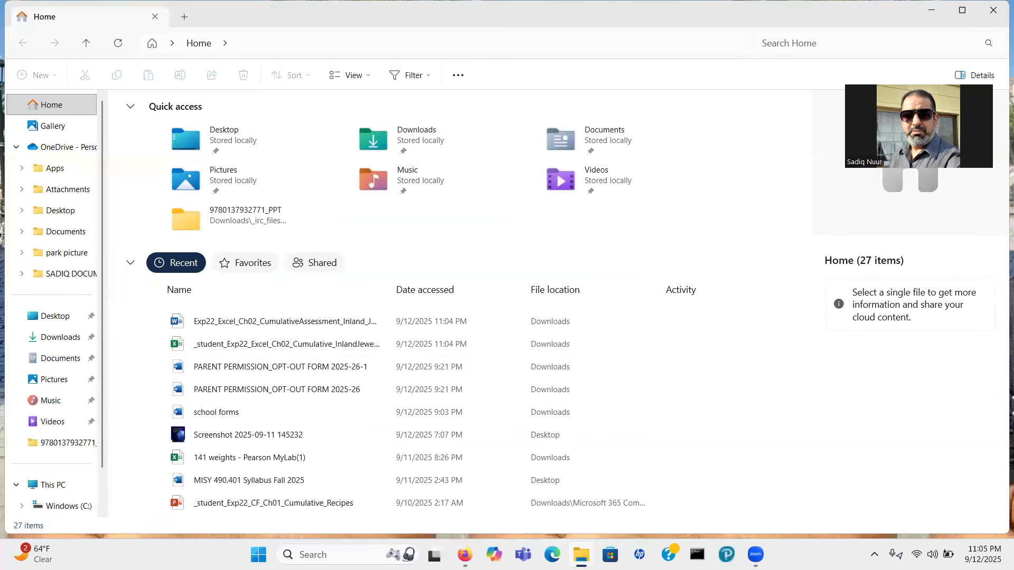
pyautogui.click(54, 342)
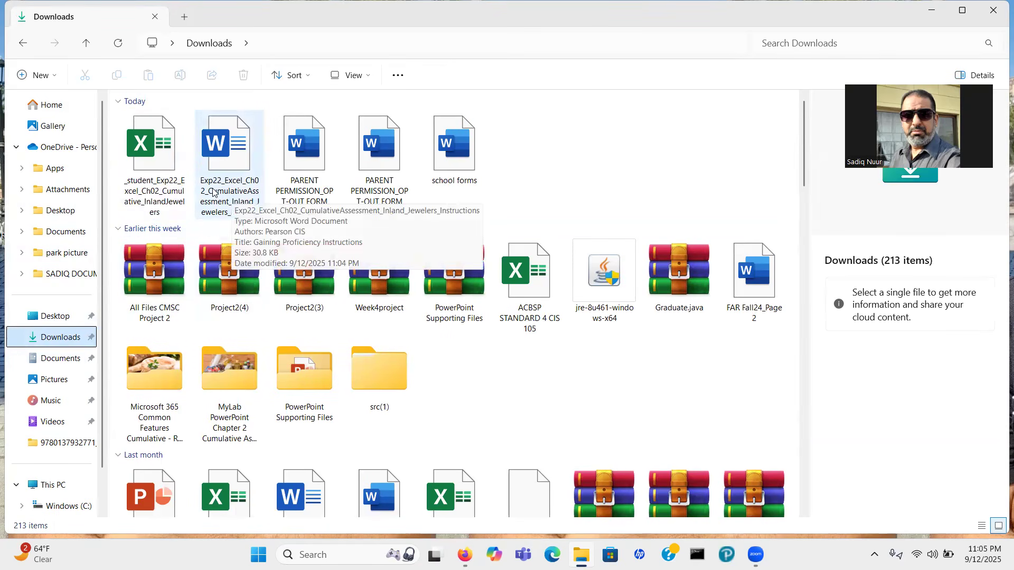
pyautogui.press('ctrl')
pyautogui.press('ctrl')
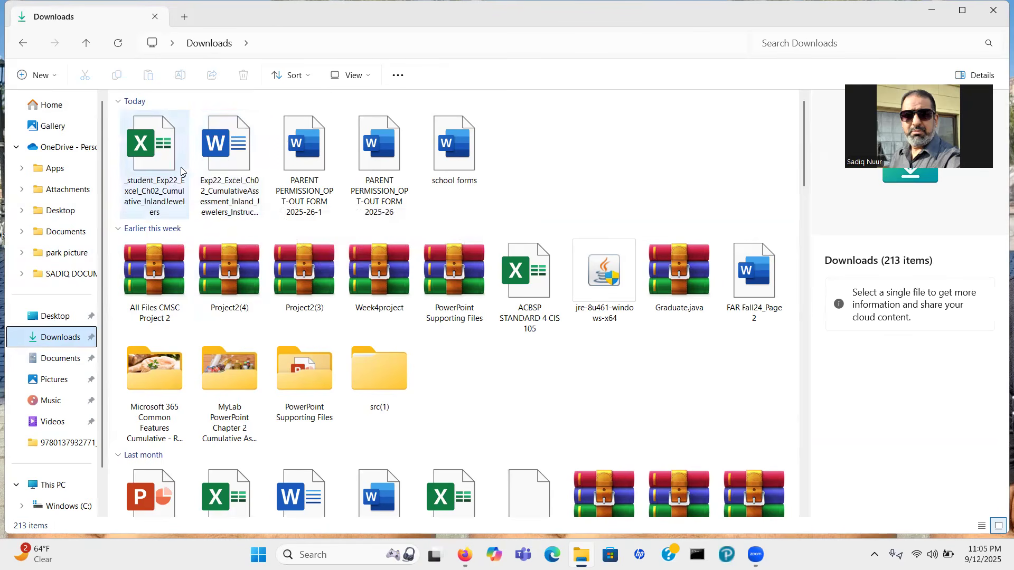
pyautogui.press('ctrl')
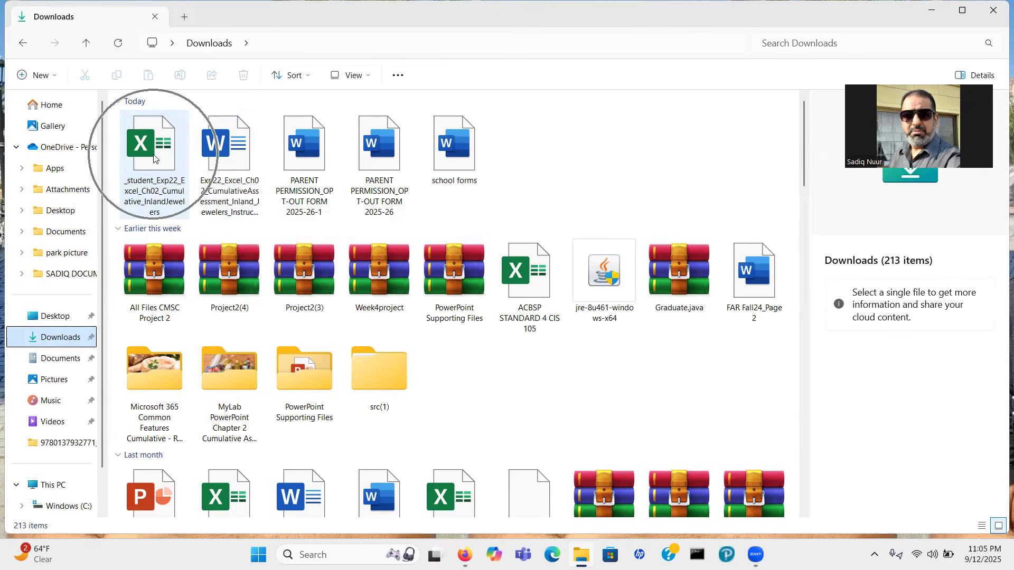
pyautogui.press('ctrl')
pyautogui.press('ctrl')
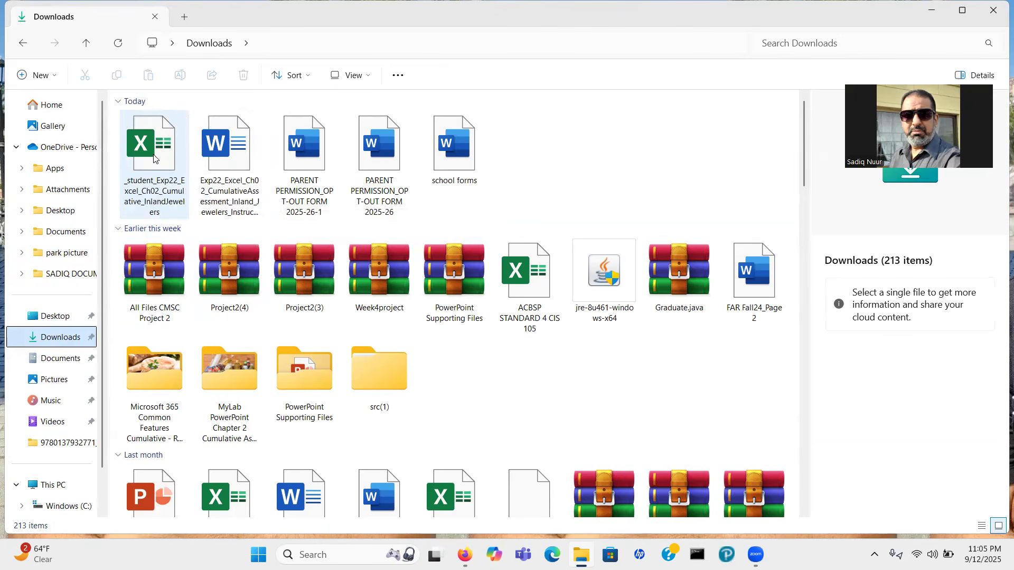
# - Open the Inland Jewelers instructions document in Word with editing enabled and review its steps to perform
pyautogui.click(223, 157)
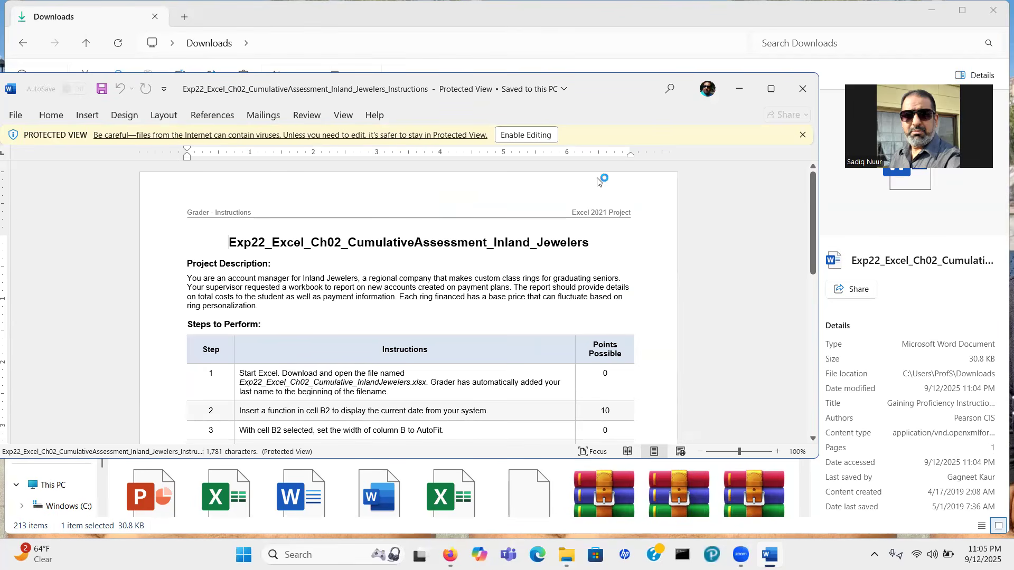
pyautogui.click(527, 137)
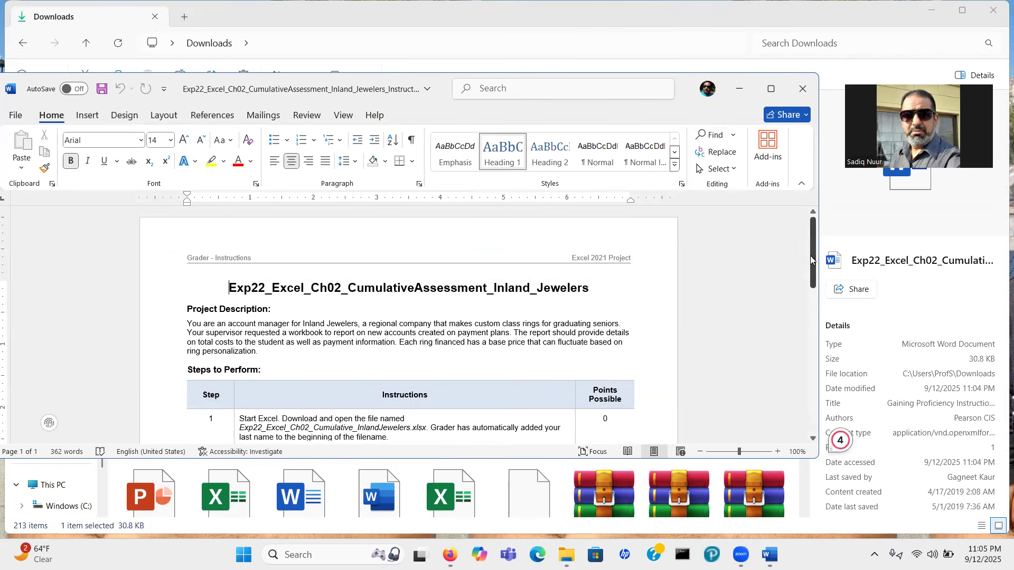
pyautogui.moveTo(813, 260); pyautogui.dragTo(812, 293)
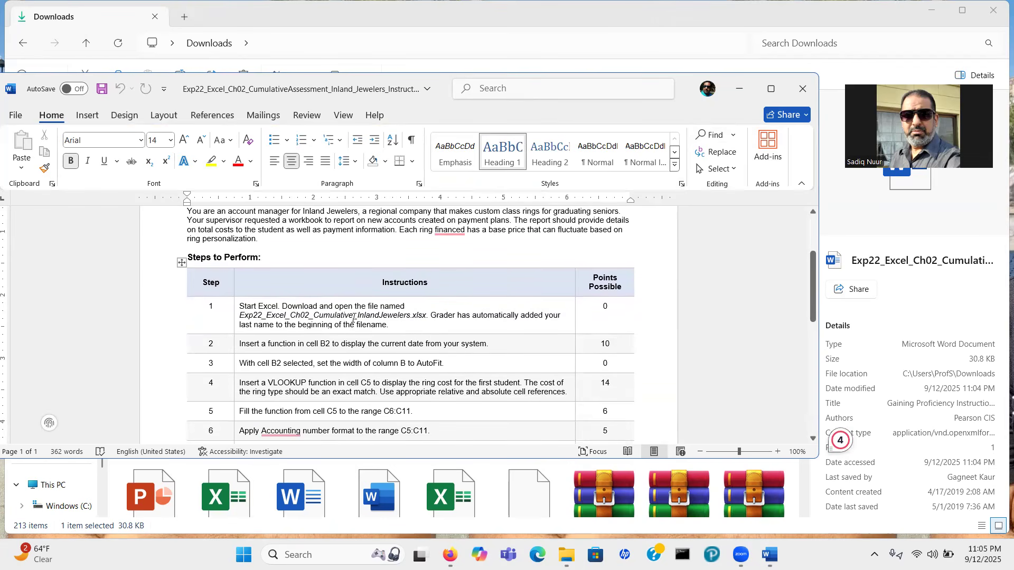
pyautogui.click(739, 90)
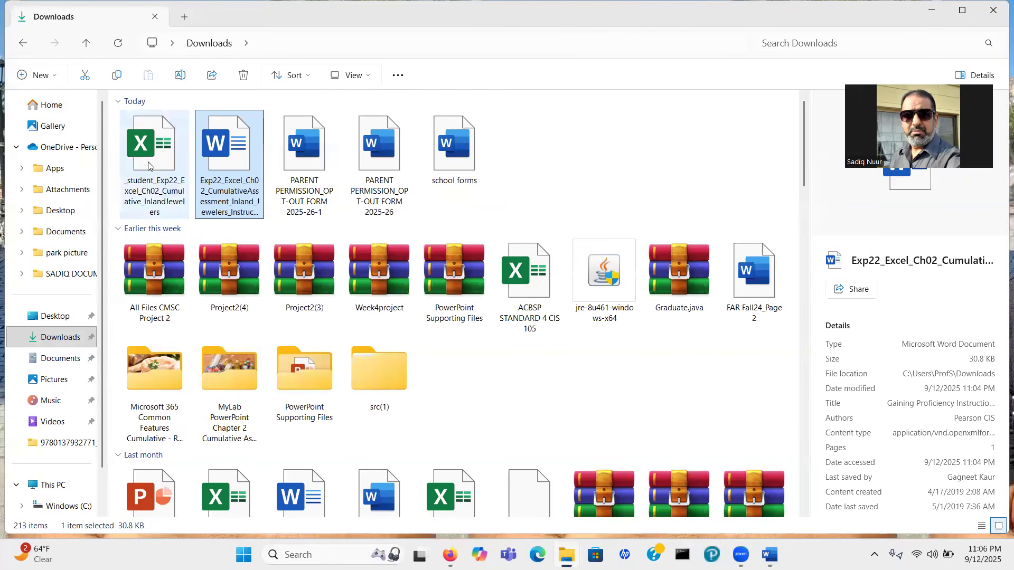
# - Open the student Inland Jewelers workbook in Excel with editing enabled and set the worksheet zoom to 105%
pyautogui.press('ctrl')
pyautogui.click(150, 167)
pyautogui.doubleClick(150, 167)
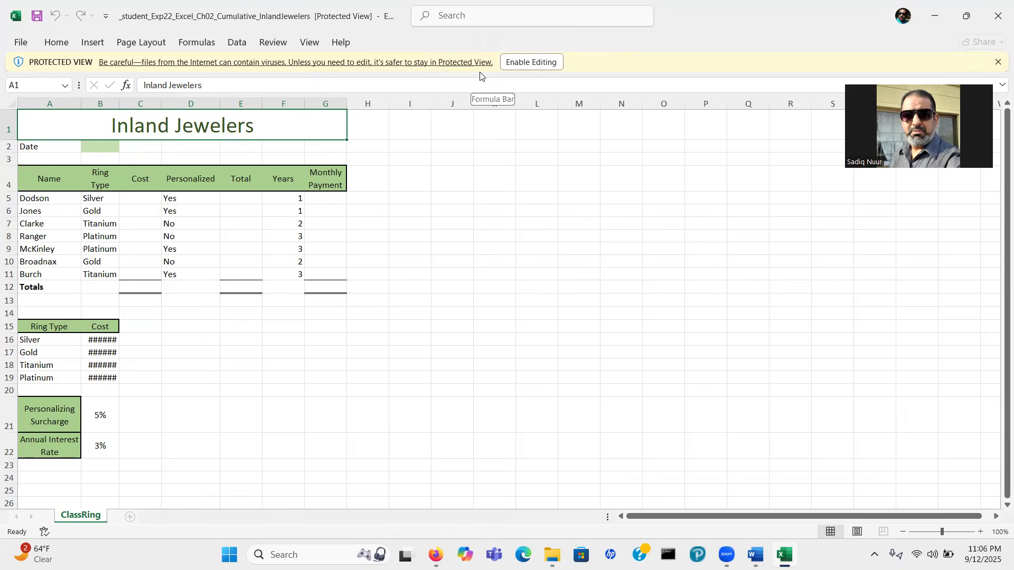
pyautogui.click(540, 62)
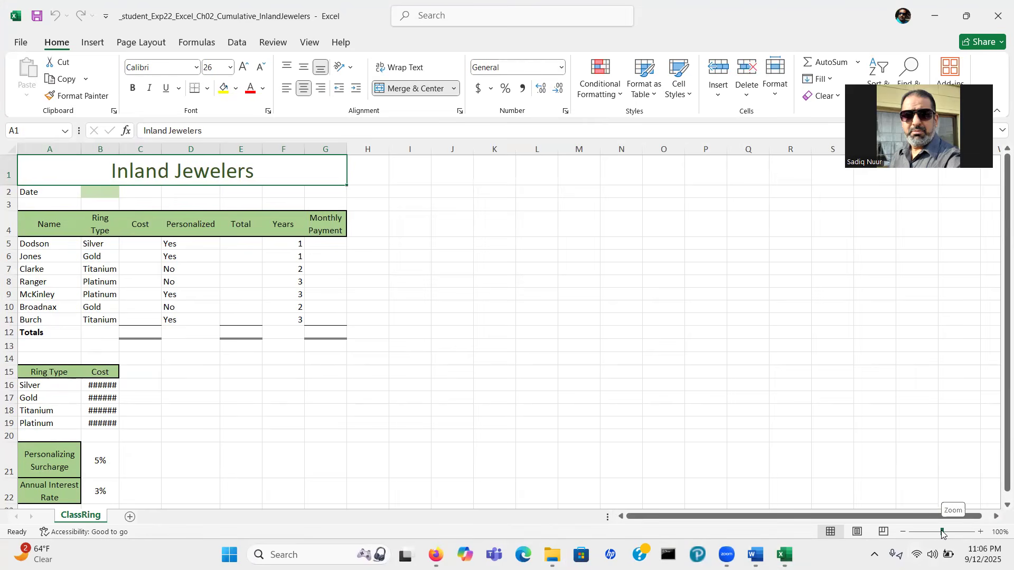
pyautogui.moveTo(941, 533); pyautogui.dragTo(942, 536)
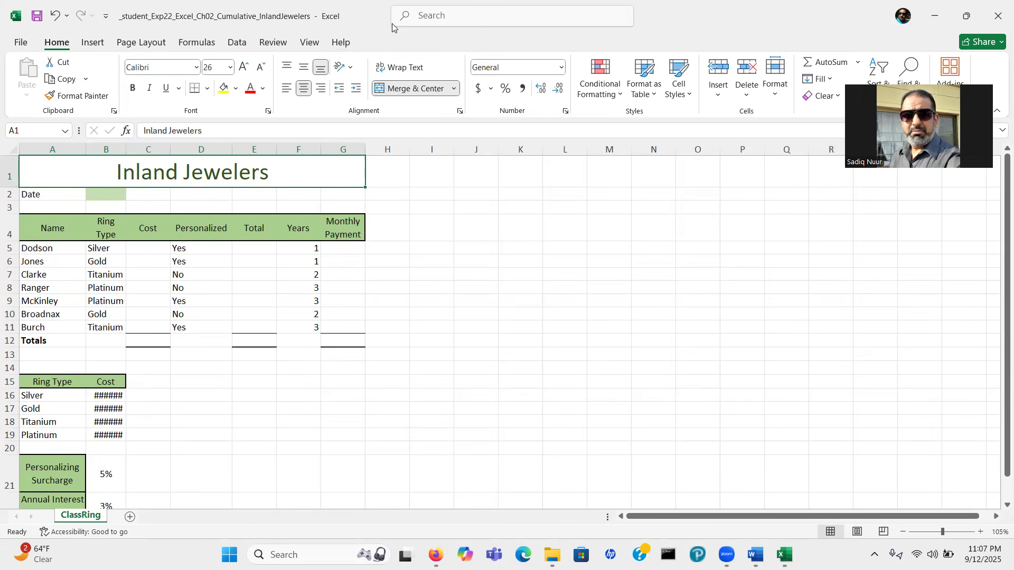
pyautogui.moveTo(99, 5)
pyautogui.mouseDown()
pyautogui.moveTo(15, 3)
pyautogui.moveTo(4, 25)
pyautogui.moveTo(66, 31)
pyautogui.moveTo(105, 21)
pyautogui.moveTo(99, 12)
pyautogui.mouseUp()
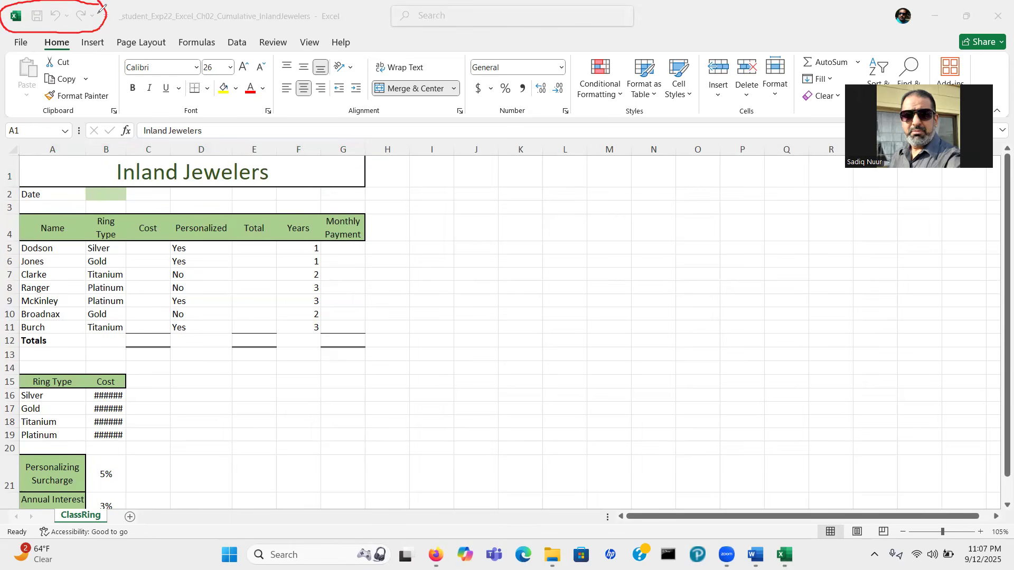
pyautogui.moveTo(121, 28); pyautogui.dragTo(294, 24)
pyautogui.moveTo(87, 497)
pyautogui.mouseDown()
pyautogui.moveTo(52, 515)
pyautogui.moveTo(110, 524)
pyautogui.moveTo(105, 502)
pyautogui.moveTo(79, 498)
pyautogui.mouseUp()
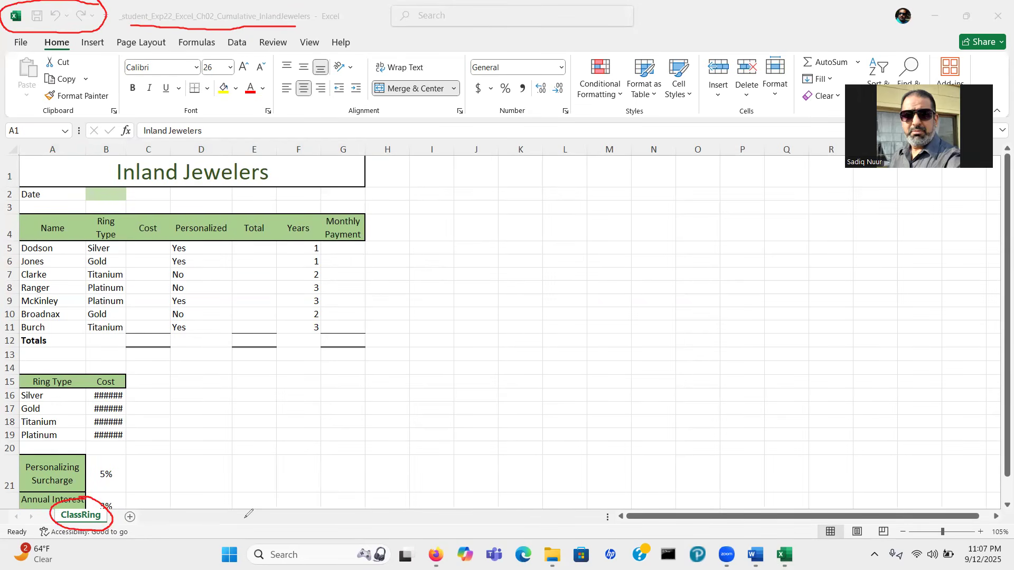
pyautogui.moveTo(492, 141)
pyautogui.mouseDown()
pyautogui.moveTo(455, 139)
pyautogui.moveTo(472, 157)
pyautogui.moveTo(515, 154)
pyautogui.moveTo(493, 141)
pyautogui.mouseUp()
pyautogui.moveTo(8, 168)
pyautogui.mouseDown()
pyautogui.moveTo(4, 240)
pyautogui.moveTo(15, 277)
pyautogui.moveTo(17, 165)
pyautogui.mouseUp()
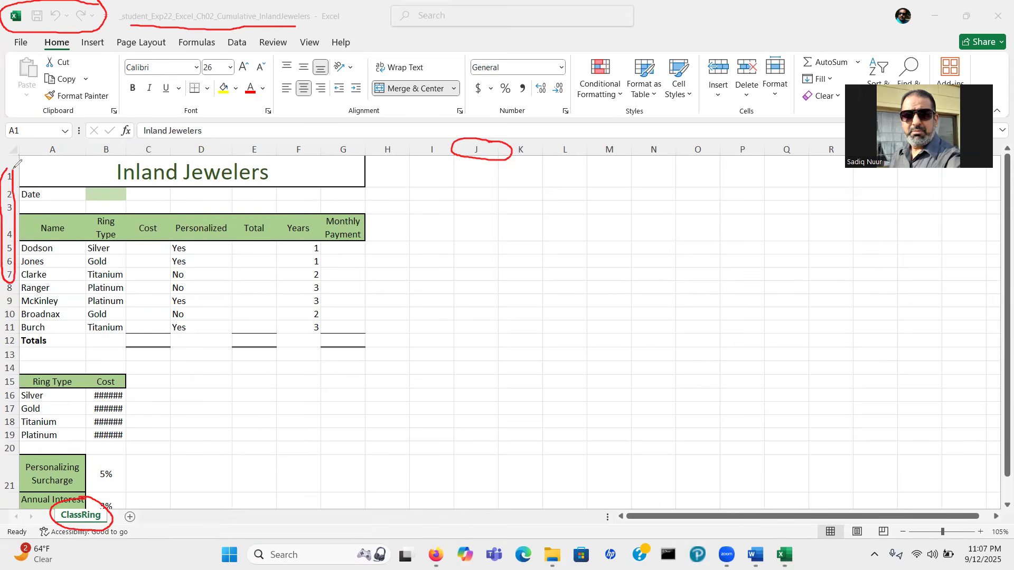
pyautogui.moveTo(448, 265)
pyautogui.mouseDown()
pyautogui.moveTo(443, 302)
pyautogui.moveTo(484, 282)
pyautogui.moveTo(477, 293)
pyautogui.mouseUp()
pyautogui.moveTo(490, 251)
pyautogui.mouseDown()
pyautogui.moveTo(499, 276)
pyautogui.moveTo(508, 259)
pyautogui.moveTo(528, 267)
pyautogui.moveTo(518, 278)
pyautogui.moveTo(565, 259)
pyautogui.moveTo(573, 216)
pyautogui.moveTo(613, 241)
pyautogui.moveTo(640, 228)
pyautogui.mouseUp()
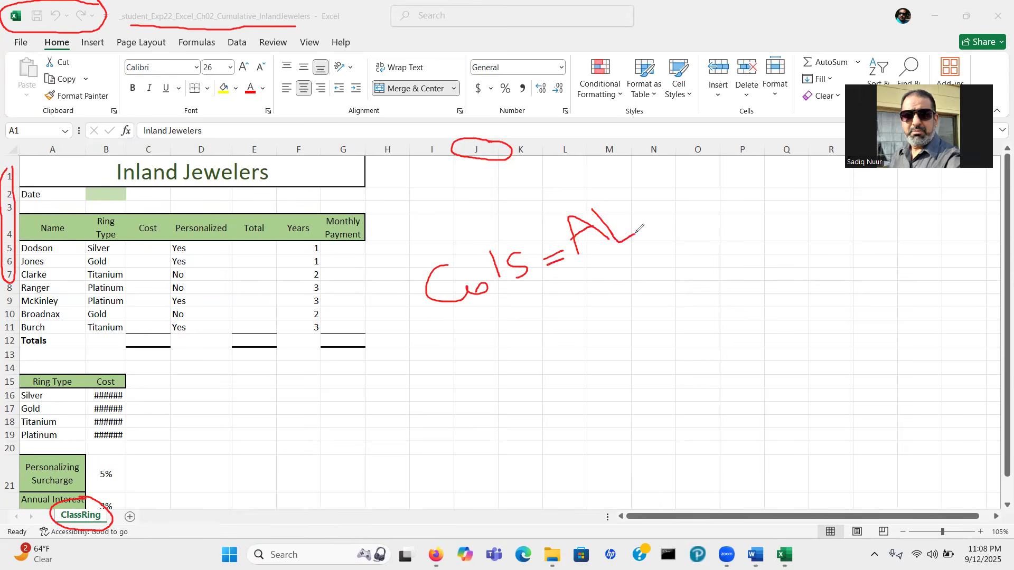
pyautogui.moveTo(623, 191)
pyautogui.mouseDown()
pyautogui.moveTo(659, 257)
pyautogui.moveTo(650, 207)
pyautogui.moveTo(651, 224)
pyautogui.mouseUp()
pyautogui.moveTo(476, 327)
pyautogui.mouseDown()
pyautogui.moveTo(494, 364)
pyautogui.moveTo(477, 325)
pyautogui.moveTo(492, 351)
pyautogui.moveTo(521, 359)
pyautogui.moveTo(552, 353)
pyautogui.moveTo(534, 339)
pyautogui.moveTo(575, 330)
pyautogui.moveTo(614, 300)
pyautogui.moveTo(613, 312)
pyautogui.moveTo(626, 310)
pyautogui.moveTo(641, 293)
pyautogui.moveTo(650, 308)
pyautogui.moveTo(687, 272)
pyautogui.moveTo(707, 281)
pyautogui.mouseUp()
pyautogui.moveTo(706, 240)
pyautogui.mouseDown()
pyautogui.moveTo(717, 273)
pyautogui.moveTo(728, 259)
pyautogui.moveTo(722, 270)
pyautogui.moveTo(747, 273)
pyautogui.moveTo(778, 249)
pyautogui.moveTo(782, 266)
pyautogui.mouseUp()
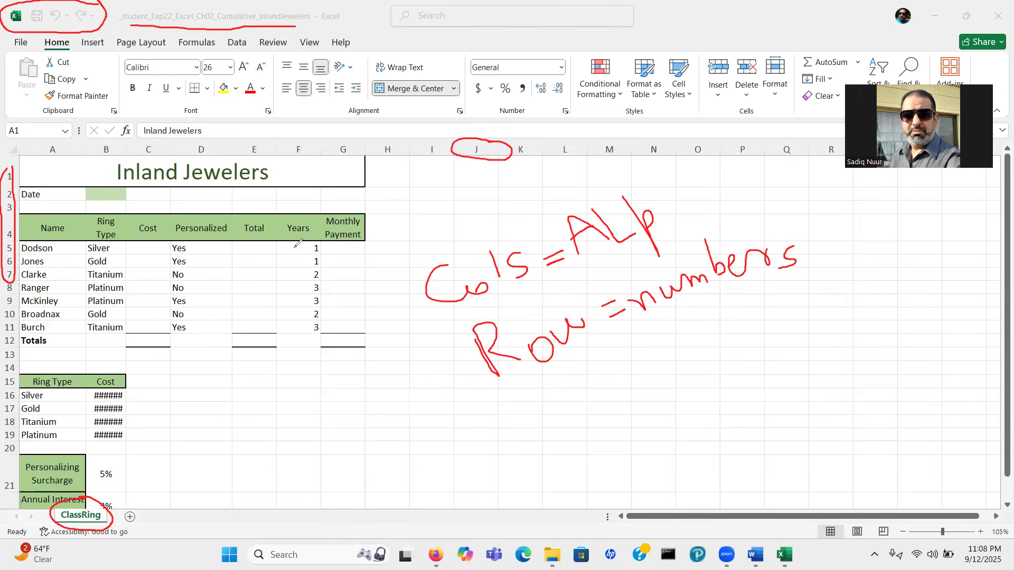
pyautogui.moveTo(299, 240)
pyautogui.mouseDown()
pyautogui.moveTo(300, 255)
pyautogui.moveTo(329, 255)
pyautogui.moveTo(329, 241)
pyautogui.moveTo(301, 236)
pyautogui.mouseUp()
pyautogui.moveTo(309, 148); pyautogui.dragTo(306, 213)
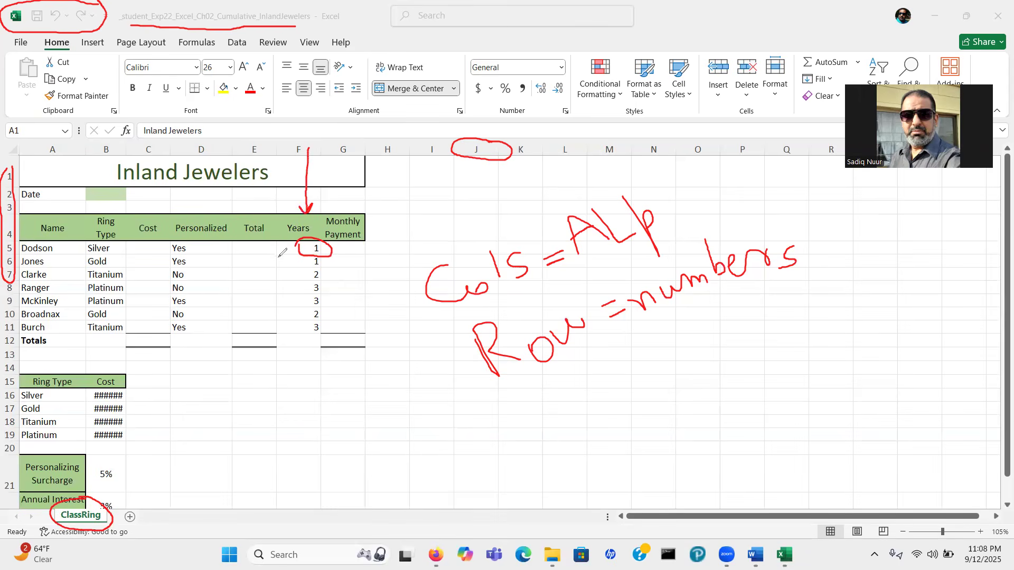
pyautogui.moveTo(285, 247)
pyautogui.mouseDown()
pyautogui.moveTo(205, 250)
pyautogui.moveTo(213, 257)
pyautogui.mouseUp()
pyautogui.click(93, 356)
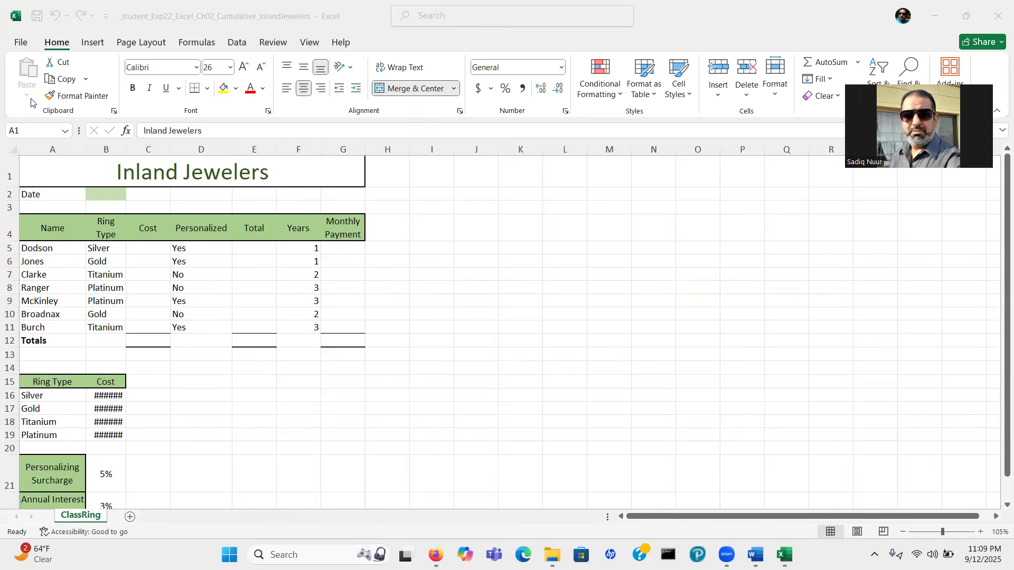
pyautogui.moveTo(62, 30)
pyautogui.mouseDown()
pyautogui.moveTo(12, 33)
pyautogui.moveTo(51, 53)
pyautogui.moveTo(200, 64)
pyautogui.moveTo(375, 40)
pyautogui.moveTo(290, 18)
pyautogui.moveTo(51, 25)
pyautogui.mouseUp()
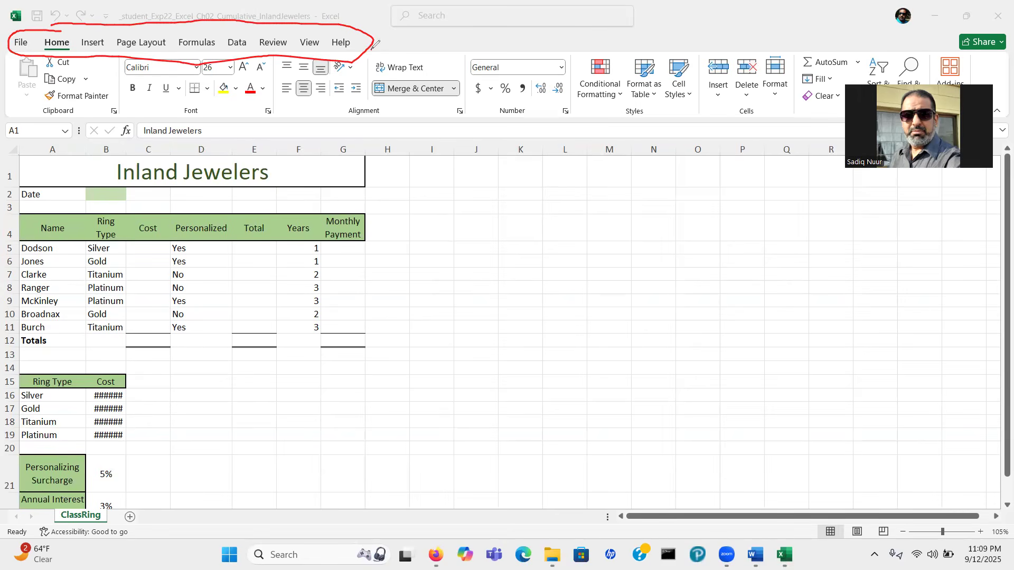
pyautogui.moveTo(371, 50); pyautogui.dragTo(535, 214)
pyautogui.moveTo(573, 246)
pyautogui.mouseDown()
pyautogui.moveTo(600, 280)
pyautogui.moveTo(567, 247)
pyautogui.moveTo(588, 229)
pyautogui.moveTo(629, 252)
pyautogui.mouseUp()
pyautogui.click(610, 216)
pyautogui.moveTo(610, 216)
pyautogui.mouseDown()
pyautogui.moveTo(629, 251)
pyautogui.moveTo(642, 235)
pyautogui.moveTo(631, 245)
pyautogui.mouseUp()
pyautogui.moveTo(662, 213); pyautogui.dragTo(655, 231)
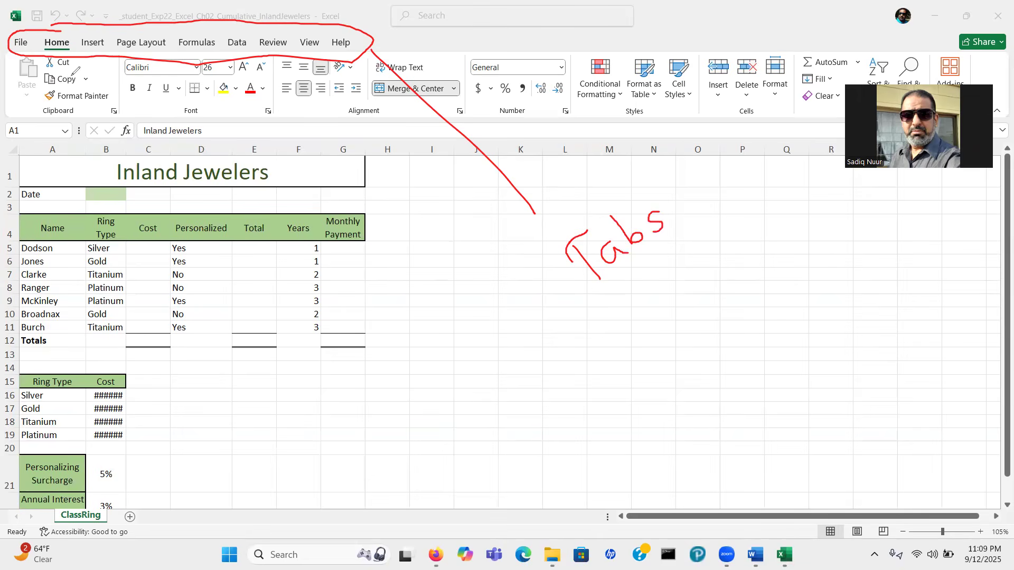
pyautogui.moveTo(70, 69)
pyautogui.mouseDown()
pyautogui.moveTo(57, 83)
pyautogui.moveTo(72, 93)
pyautogui.moveTo(153, 80)
pyautogui.moveTo(591, 89)
pyautogui.moveTo(605, 74)
pyautogui.moveTo(618, 84)
pyautogui.mouseUp()
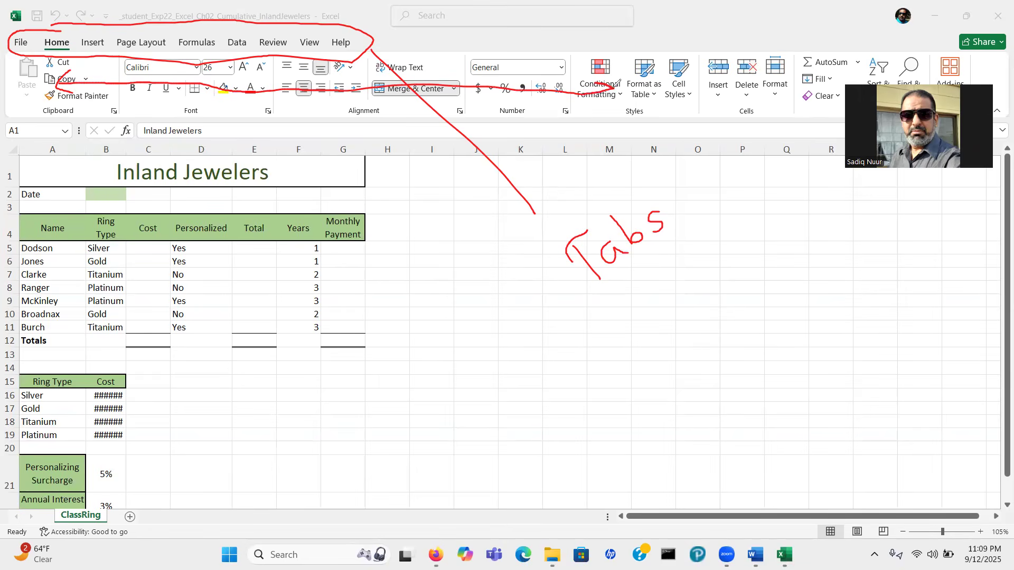
pyautogui.moveTo(356, 87); pyautogui.dragTo(441, 238)
pyautogui.moveTo(448, 312)
pyautogui.mouseDown()
pyautogui.moveTo(459, 333)
pyautogui.moveTo(436, 300)
pyautogui.moveTo(503, 326)
pyautogui.moveTo(491, 298)
pyautogui.moveTo(518, 317)
pyautogui.moveTo(515, 309)
pyautogui.moveTo(553, 309)
pyautogui.moveTo(545, 299)
pyautogui.moveTo(561, 302)
pyautogui.moveTo(567, 290)
pyautogui.moveTo(574, 300)
pyautogui.mouseUp()
pyautogui.click(552, 288)
pyautogui.moveTo(660, 101)
pyautogui.mouseDown()
pyautogui.moveTo(636, 94)
pyautogui.moveTo(626, 125)
pyautogui.moveTo(657, 114)
pyautogui.mouseUp()
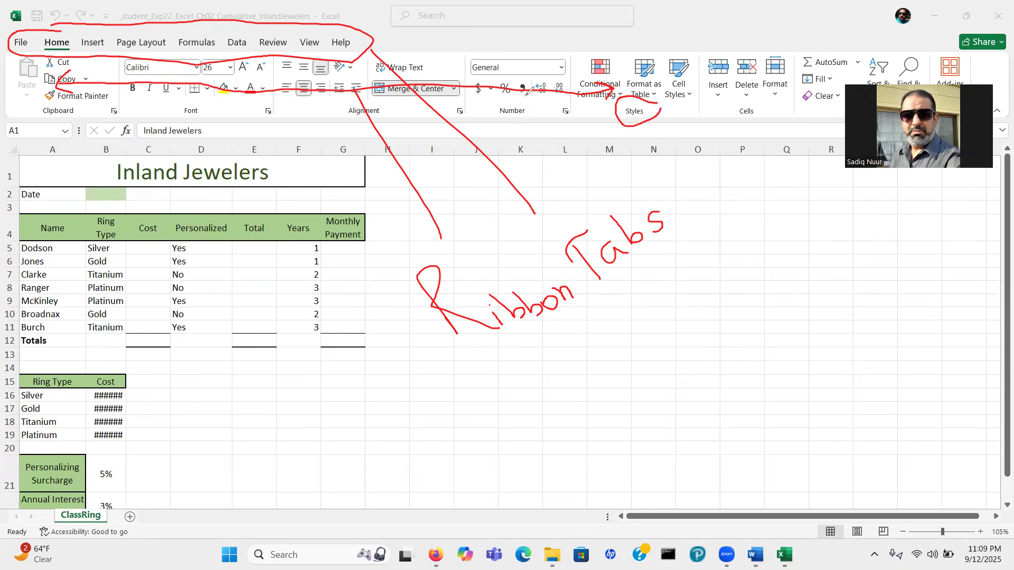
pyautogui.moveTo(517, 103)
pyautogui.mouseDown()
pyautogui.moveTo(482, 115)
pyautogui.moveTo(544, 113)
pyautogui.moveTo(514, 103)
pyautogui.mouseUp()
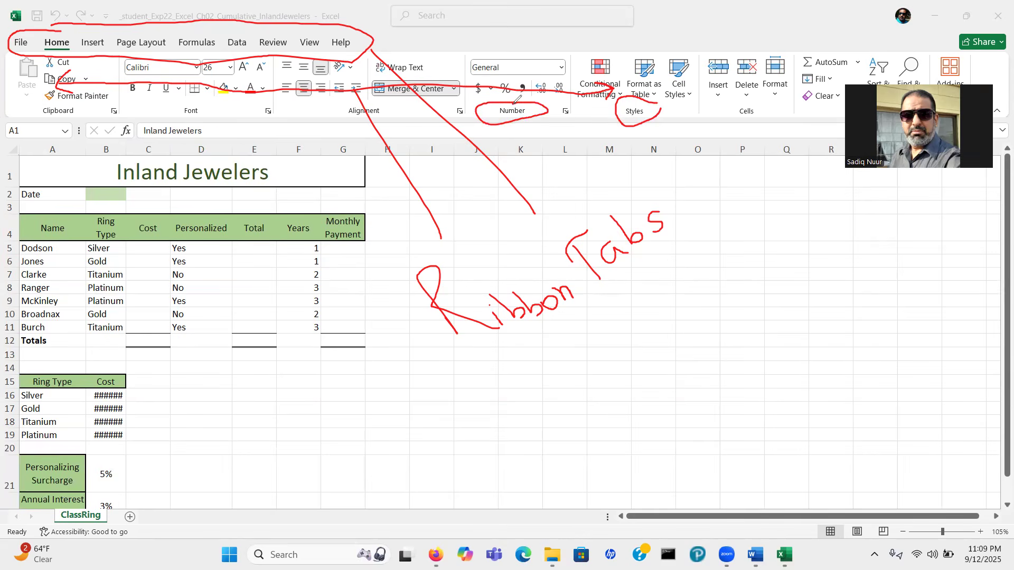
pyautogui.moveTo(392, 95)
pyautogui.mouseDown()
pyautogui.moveTo(342, 110)
pyautogui.moveTo(355, 125)
pyautogui.moveTo(377, 96)
pyautogui.mouseUp()
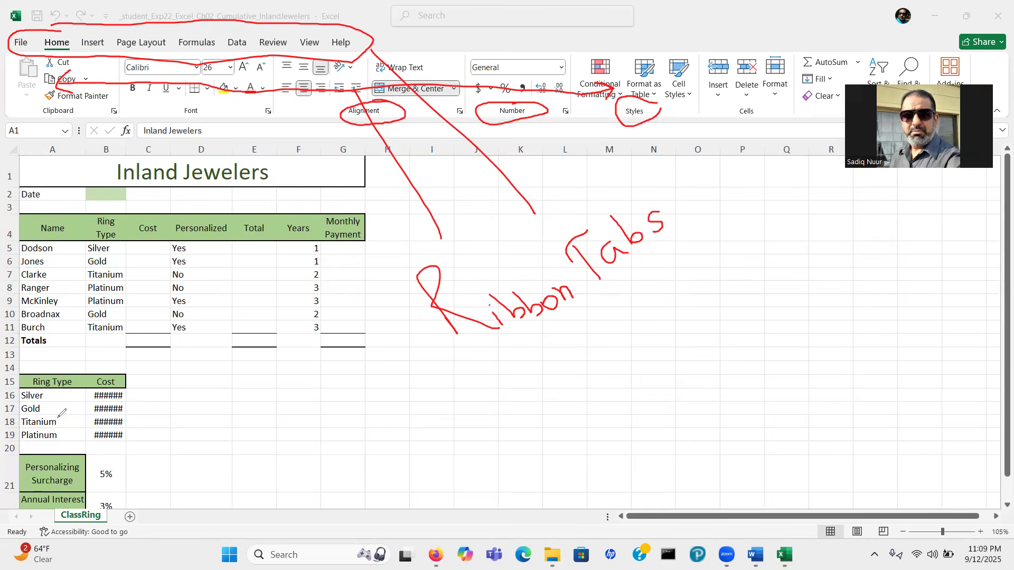
pyautogui.click(50, 384)
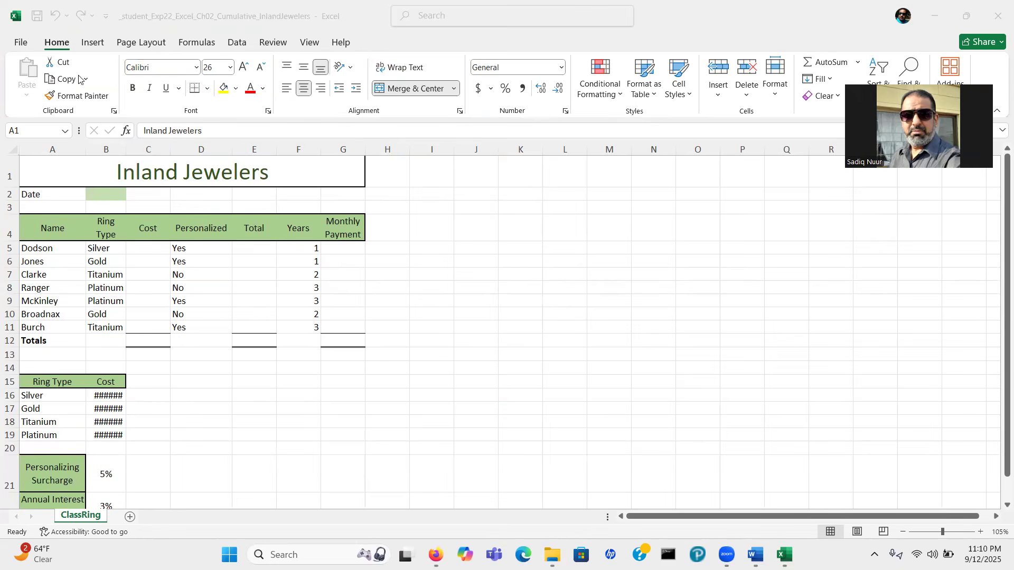
pyautogui.click(96, 44)
pyautogui.click(97, 45)
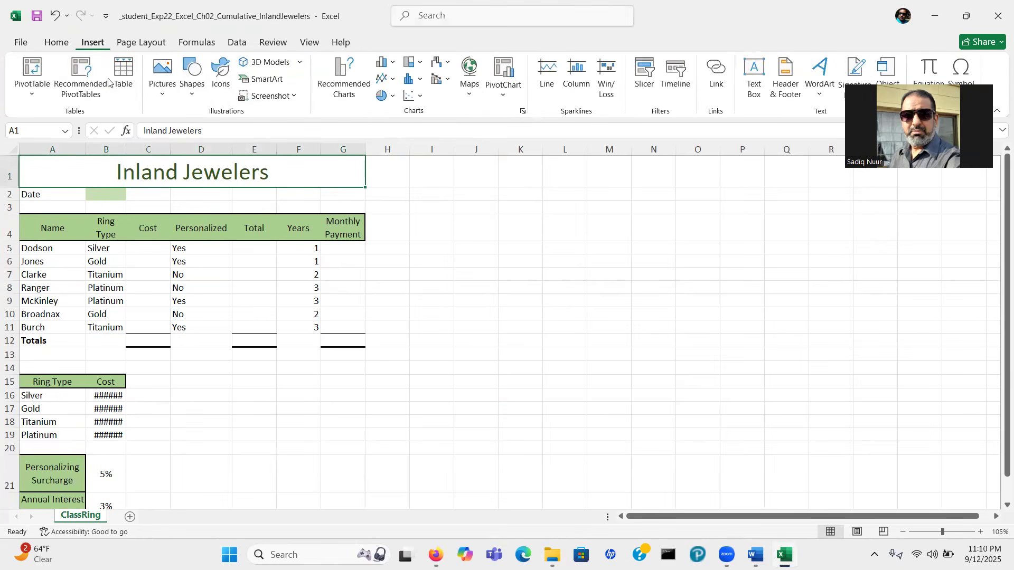
pyautogui.click(58, 42)
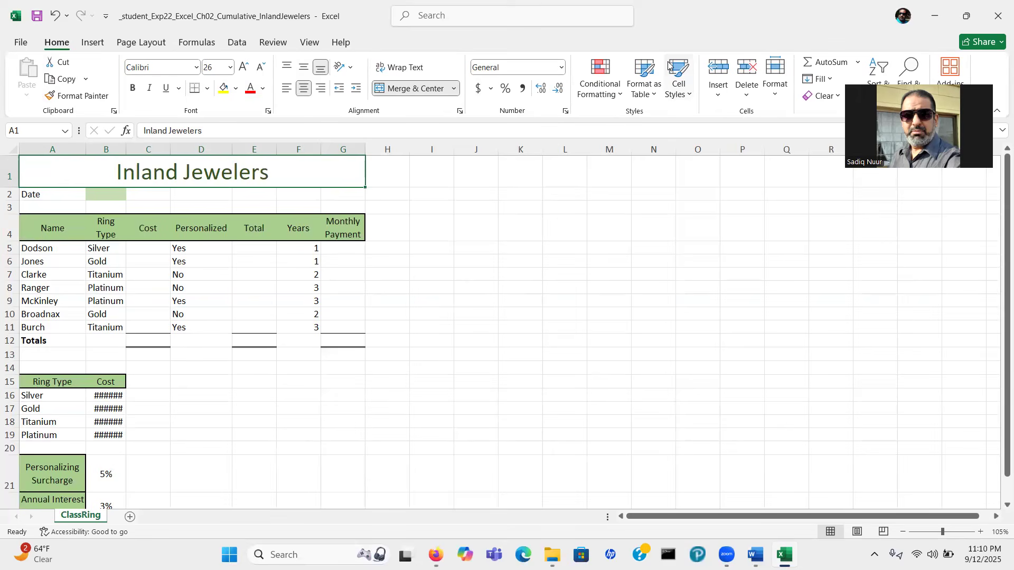
pyautogui.hotkey('ctrl', '2')
pyautogui.moveTo(659, 320)
pyautogui.mouseDown()
pyautogui.moveTo(593, 131)
pyautogui.moveTo(546, 126)
pyautogui.moveTo(541, 135)
pyautogui.mouseUp()
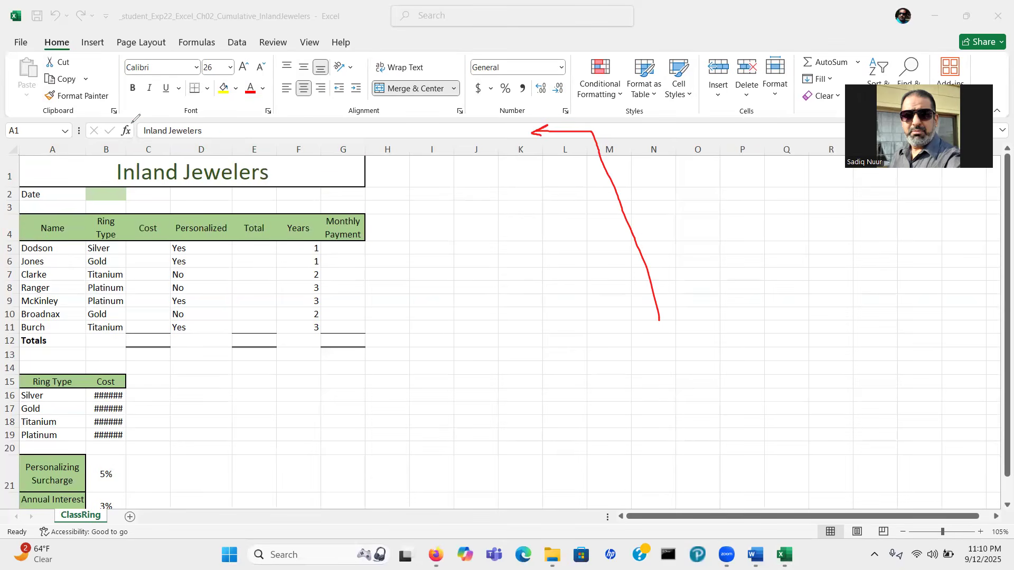
pyautogui.moveTo(132, 124)
pyautogui.mouseDown()
pyautogui.moveTo(119, 136)
pyautogui.moveTo(126, 144)
pyautogui.moveTo(134, 123)
pyautogui.mouseUp()
pyautogui.moveTo(48, 128)
pyautogui.mouseDown()
pyautogui.moveTo(230, 307)
pyautogui.moveTo(308, 254)
pyautogui.moveTo(299, 247)
pyautogui.moveTo(312, 257)
pyautogui.mouseUp()
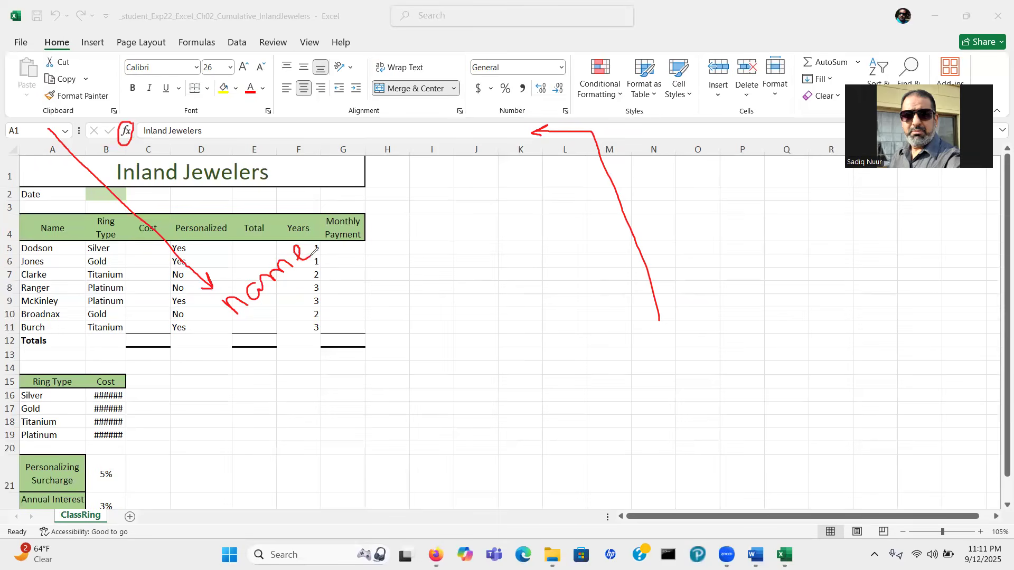
pyautogui.moveTo(267, 299)
pyautogui.mouseDown()
pyautogui.moveTo(290, 326)
pyautogui.moveTo(281, 312)
pyautogui.moveTo(310, 309)
pyautogui.moveTo(293, 329)
pyautogui.mouseUp()
pyautogui.moveTo(309, 280)
pyautogui.mouseDown()
pyautogui.moveTo(320, 267)
pyautogui.moveTo(312, 278)
pyautogui.mouseUp()
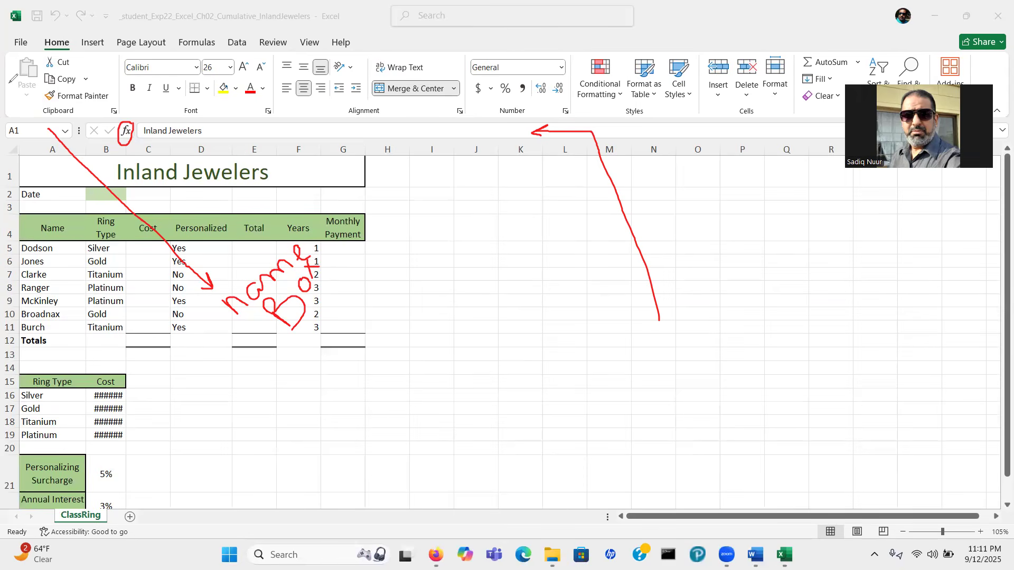
pyautogui.moveTo(29, 114)
pyautogui.mouseDown()
pyautogui.moveTo(18, 145)
pyautogui.moveTo(35, 121)
pyautogui.moveTo(23, 112)
pyautogui.mouseUp()
pyautogui.moveTo(56, 167)
pyautogui.mouseDown()
pyautogui.moveTo(33, 176)
pyautogui.moveTo(79, 175)
pyautogui.moveTo(71, 158)
pyautogui.moveTo(53, 166)
pyautogui.mouseUp()
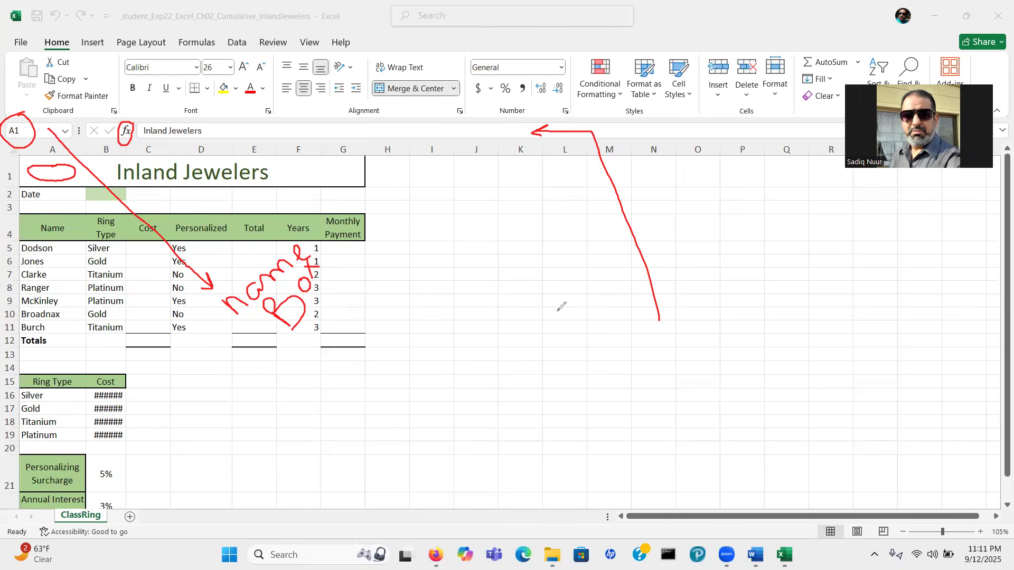
pyautogui.moveTo(554, 320)
pyautogui.mouseDown()
pyautogui.moveTo(539, 319)
pyautogui.moveTo(536, 331)
pyautogui.moveTo(588, 319)
pyautogui.moveTo(547, 319)
pyautogui.moveTo(551, 193)
pyautogui.moveTo(544, 207)
pyautogui.moveTo(554, 191)
pyautogui.moveTo(558, 202)
pyautogui.mouseUp()
pyautogui.moveTo(535, 322)
pyautogui.mouseDown()
pyautogui.moveTo(489, 318)
pyautogui.moveTo(491, 331)
pyautogui.mouseUp()
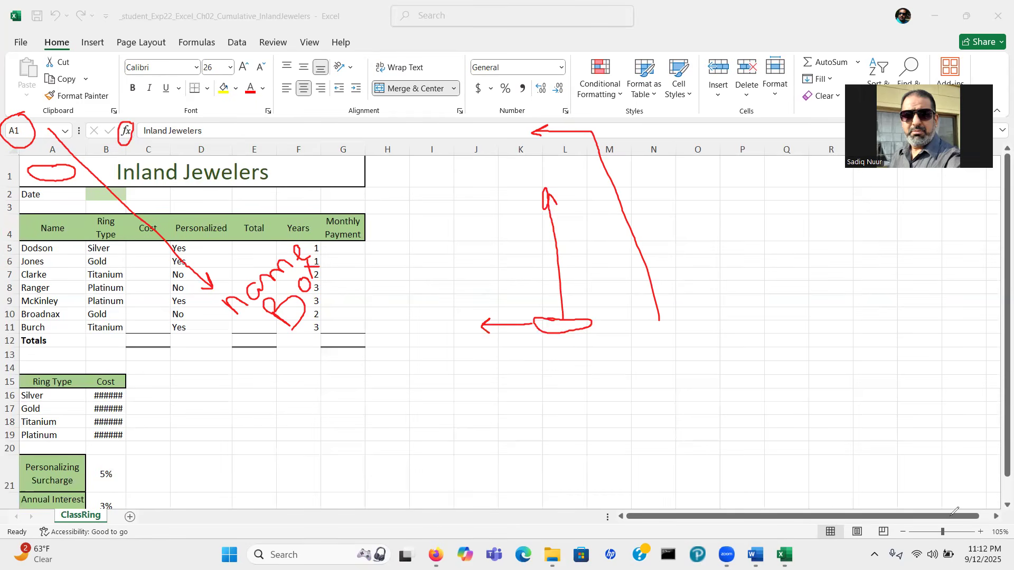
pyautogui.moveTo(961, 414)
pyautogui.mouseDown()
pyautogui.moveTo(932, 338)
pyautogui.moveTo(935, 351)
pyautogui.moveTo(958, 345)
pyautogui.mouseUp()
pyautogui.moveTo(948, 412)
pyautogui.mouseDown()
pyautogui.moveTo(969, 428)
pyautogui.moveTo(969, 408)
pyautogui.moveTo(1001, 363)
pyautogui.mouseUp()
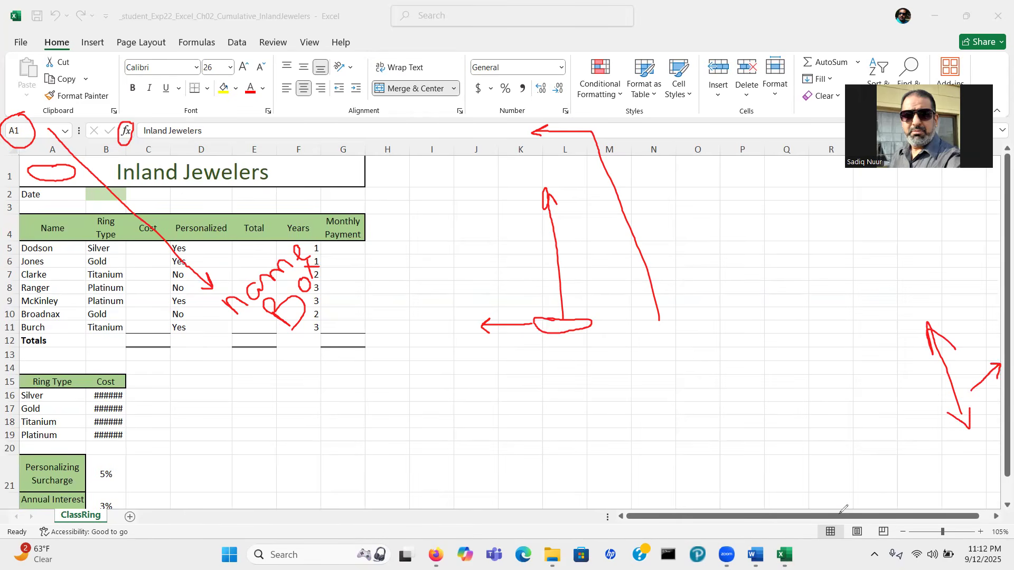
pyautogui.moveTo(831, 512)
pyautogui.mouseDown()
pyautogui.moveTo(810, 540)
pyautogui.moveTo(854, 532)
pyautogui.moveTo(829, 515)
pyautogui.moveTo(863, 549)
pyautogui.moveTo(882, 523)
pyautogui.moveTo(869, 509)
pyautogui.mouseUp()
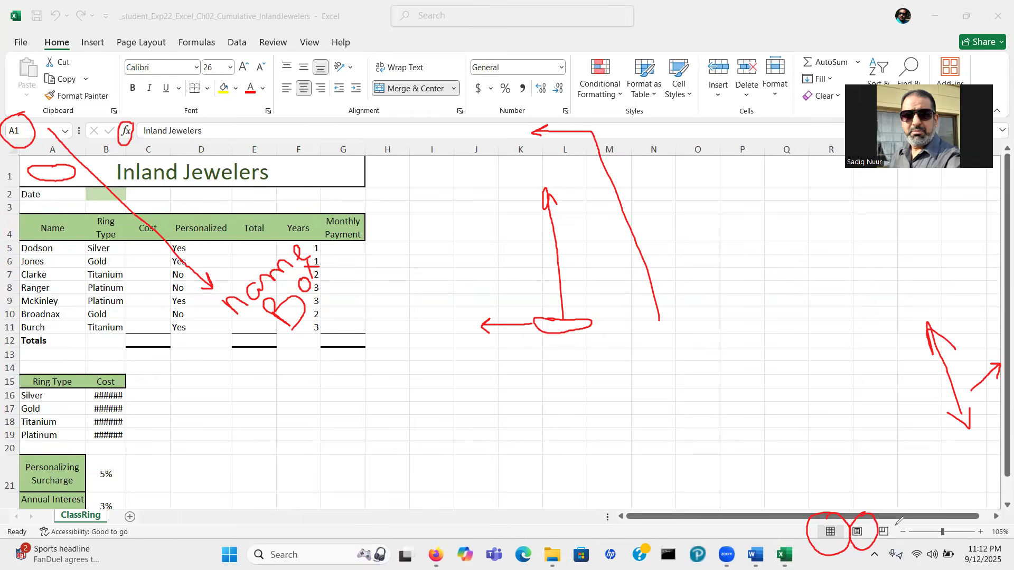
pyautogui.moveTo(947, 514)
pyautogui.mouseDown()
pyautogui.moveTo(898, 512)
pyautogui.moveTo(942, 540)
pyautogui.moveTo(983, 532)
pyautogui.moveTo(994, 517)
pyautogui.moveTo(938, 509)
pyautogui.mouseUp()
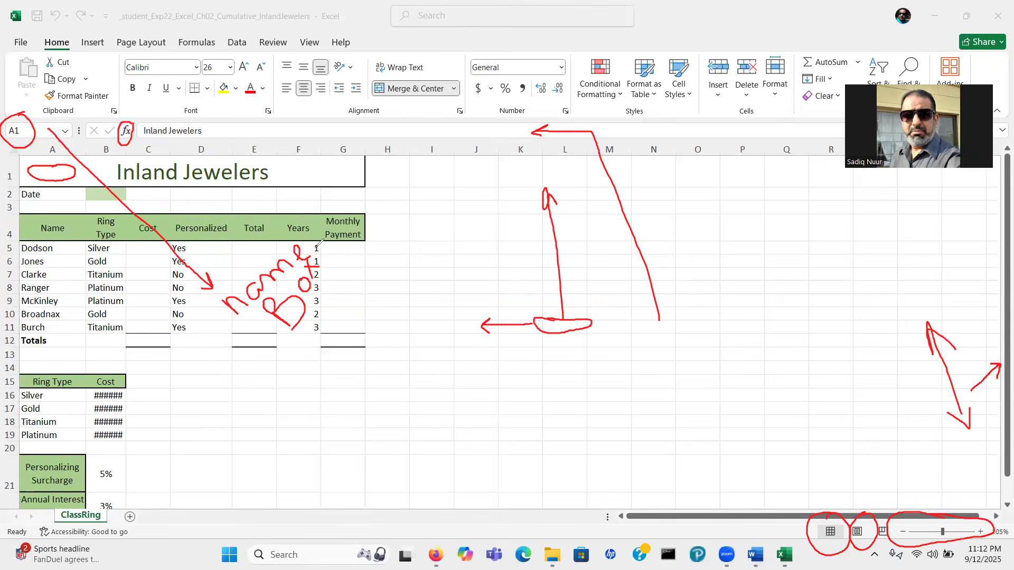
pyautogui.press('Escape')
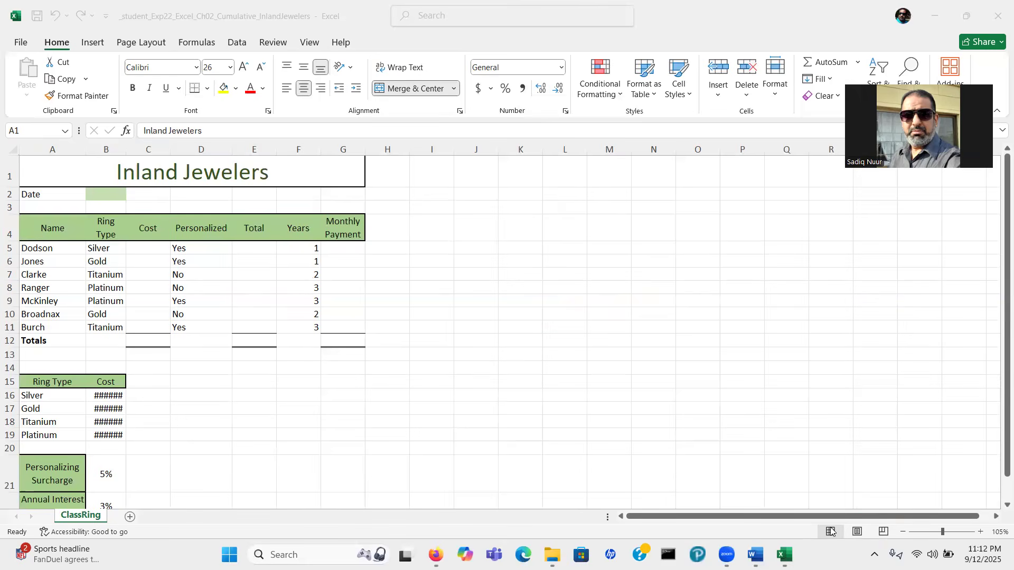
# - Enlarge the ClassRing worksheet zoom to 148% and select the Inland Jewelers title cell
pyautogui.click(857, 534)
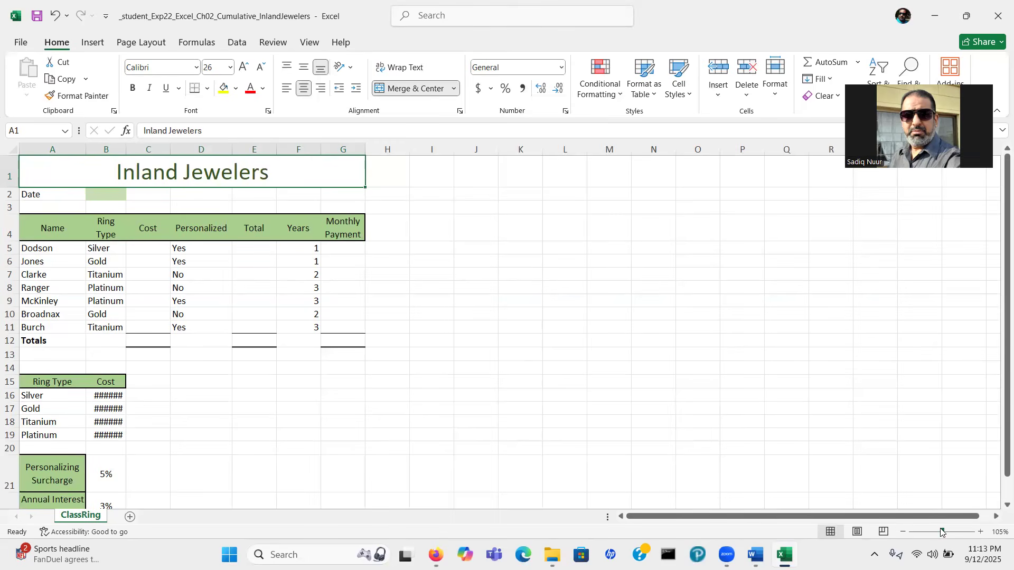
pyautogui.moveTo(942, 532)
pyautogui.mouseDown()
pyautogui.moveTo(969, 532)
pyautogui.moveTo(946, 535)
pyautogui.mouseUp()
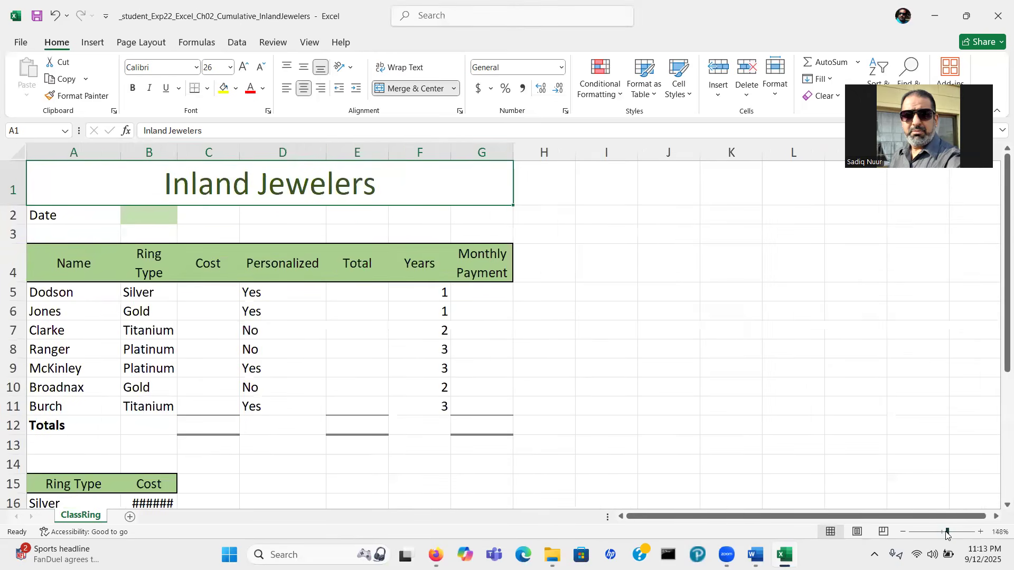
pyautogui.moveTo(1003, 370); pyautogui.dragTo(998, 371)
pyautogui.click(828, 334)
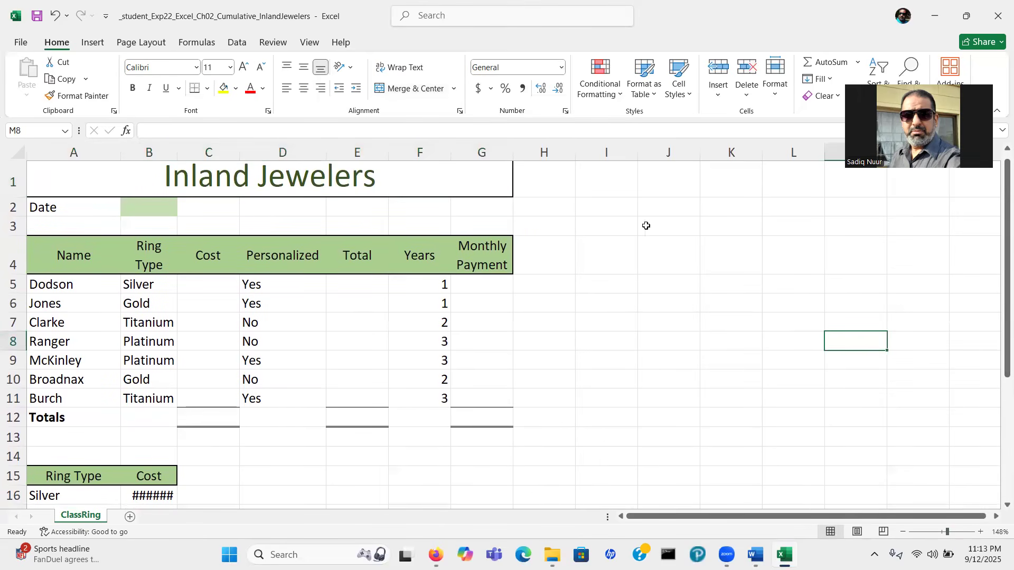
pyautogui.moveTo(1001, 286); pyautogui.dragTo(1002, 259)
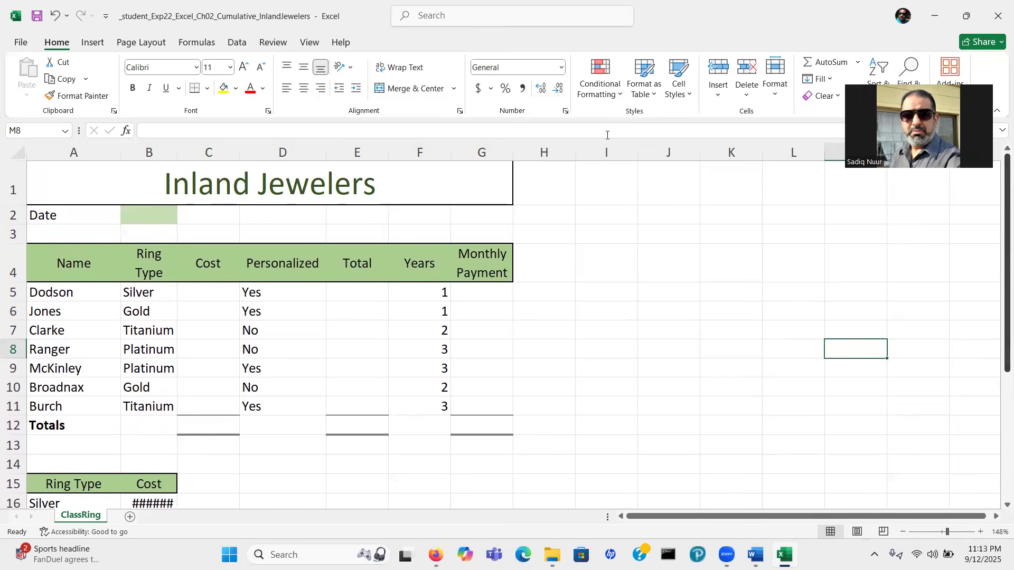
pyautogui.click(312, 190)
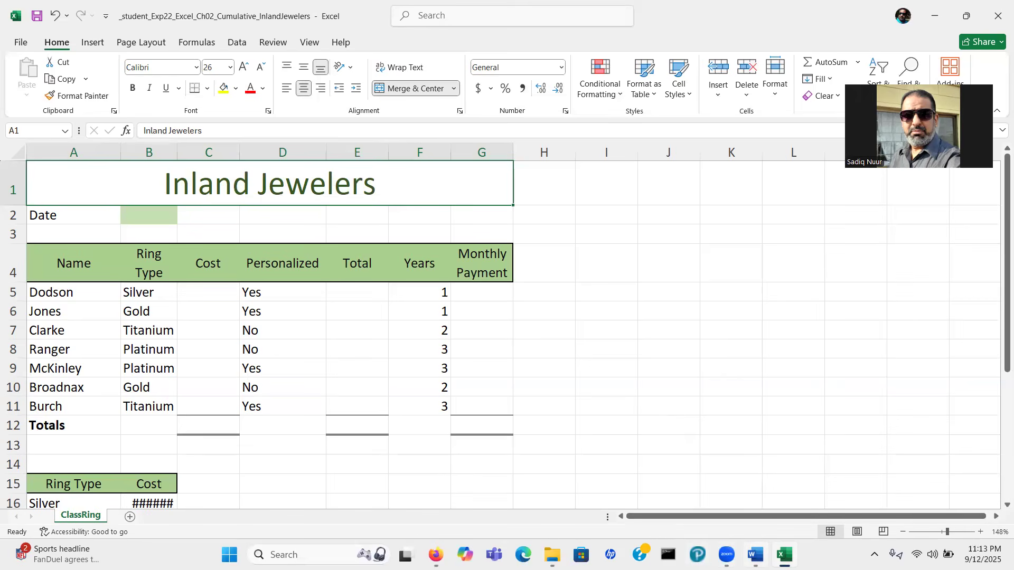
# - Switch to the instructions document in Word, maximize its window and enlarge the page zoom to read the steps to perform
pyautogui.click(755, 555)
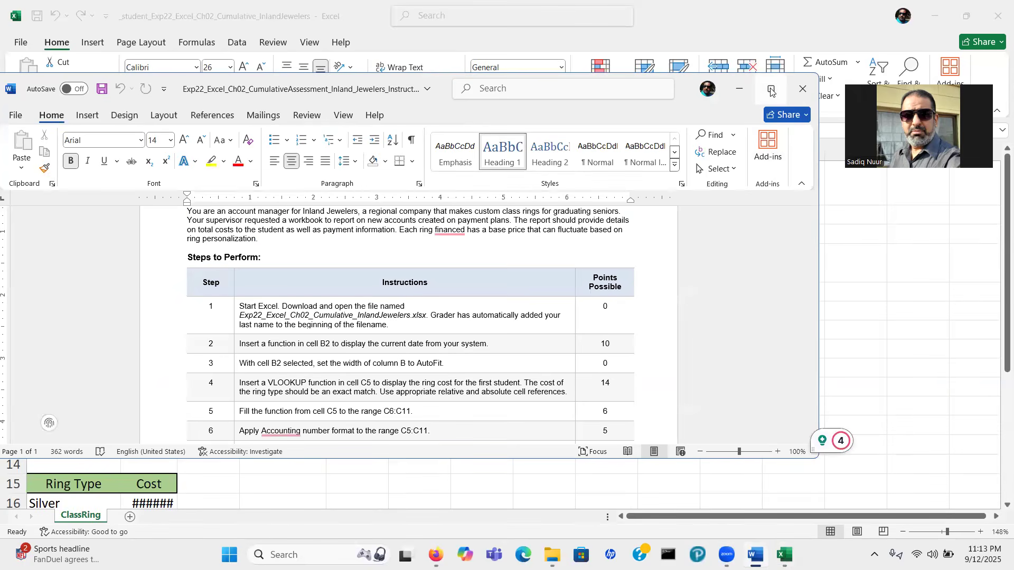
pyautogui.click(770, 90)
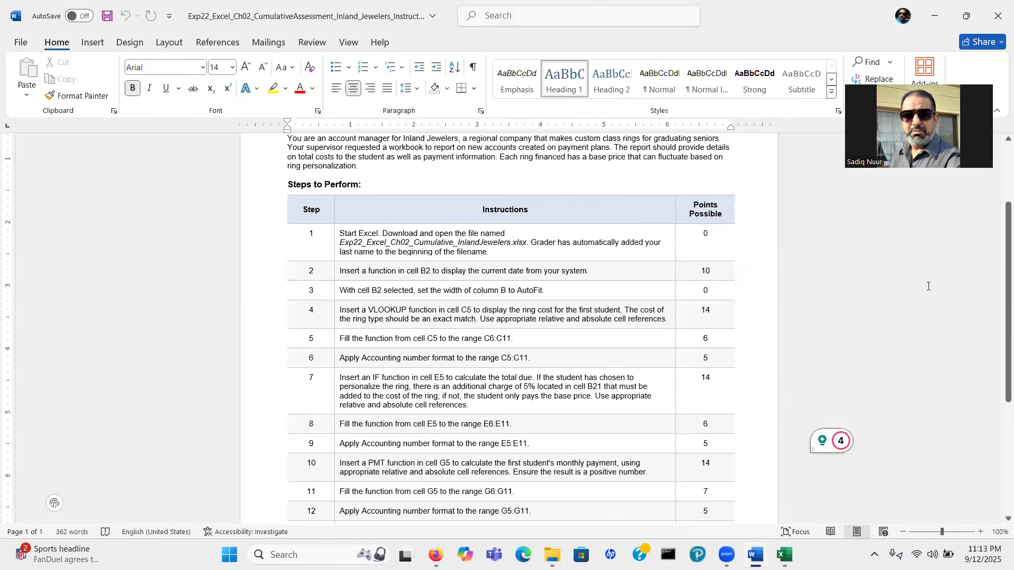
pyautogui.moveTo(944, 535); pyautogui.dragTo(948, 535)
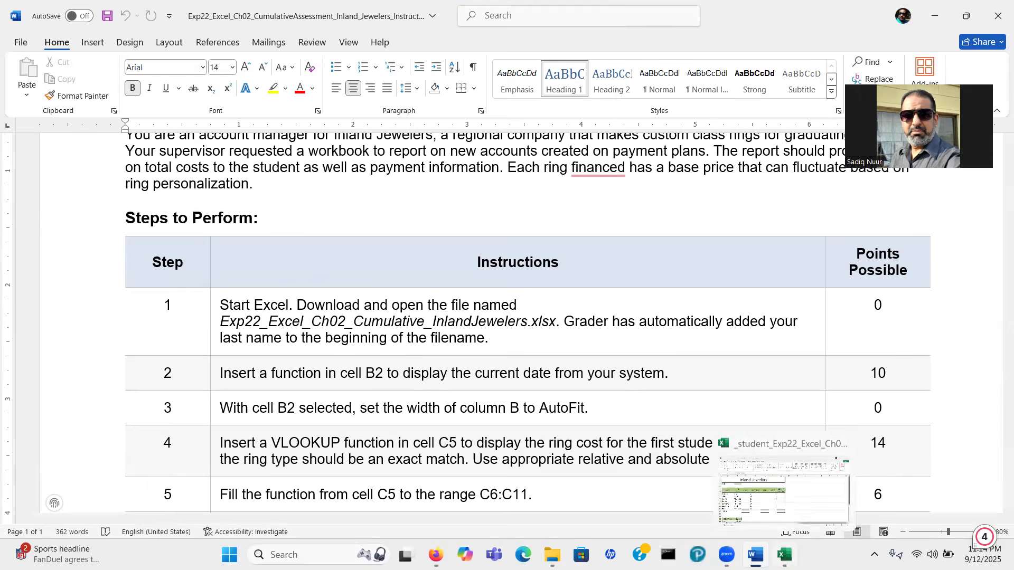
# - Select cell B2 in the Excel workbook, recheck the date function instruction in Word, and return to the workbook
pyautogui.click(786, 555)
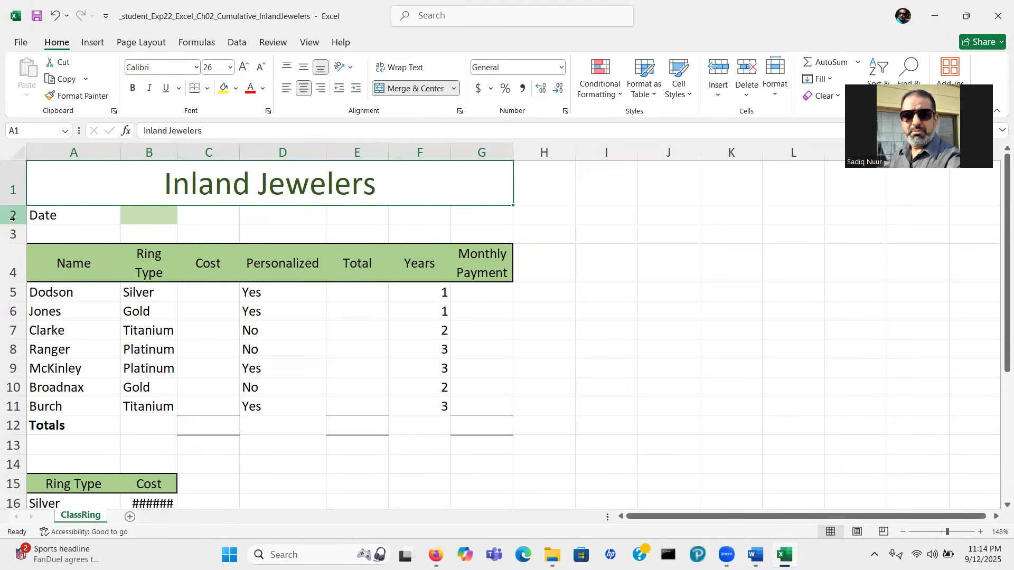
pyautogui.click(142, 218)
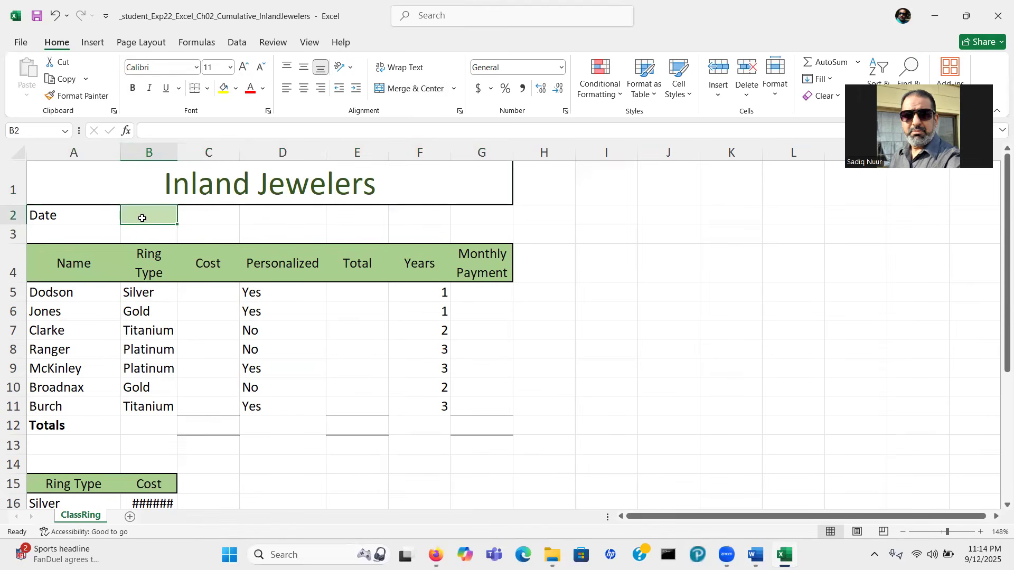
pyautogui.click(755, 555)
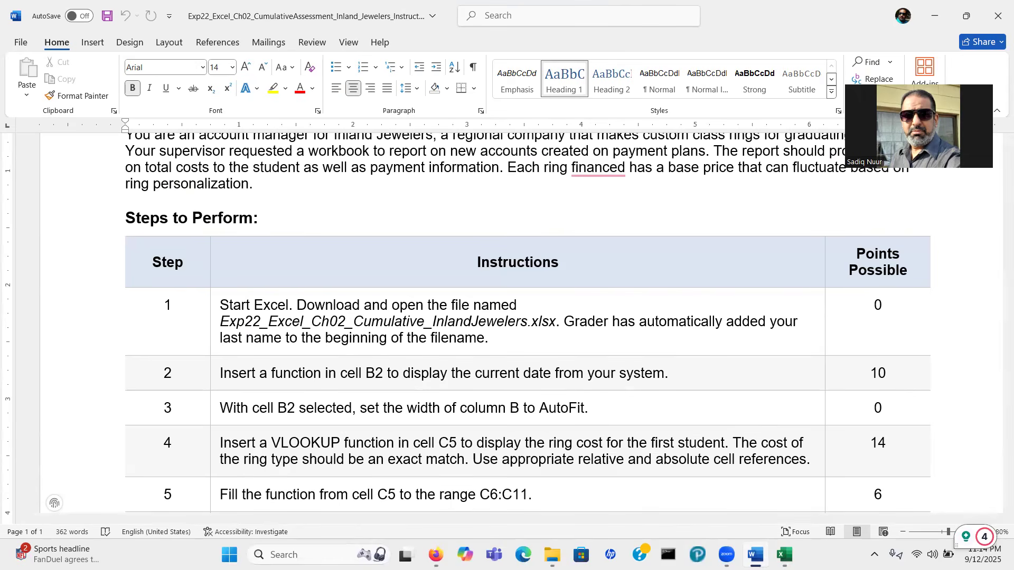
pyautogui.click(785, 555)
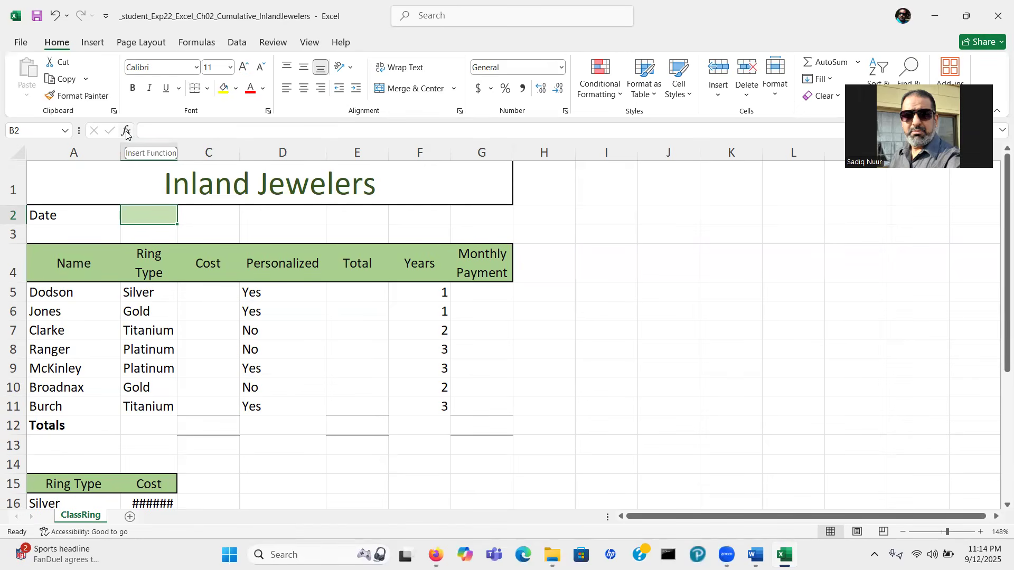
# - Examine the function library categories Financial, Logical, Text, Date & Time, Lookup & Reference, Math & Trig and More Functions
pyautogui.click(197, 42)
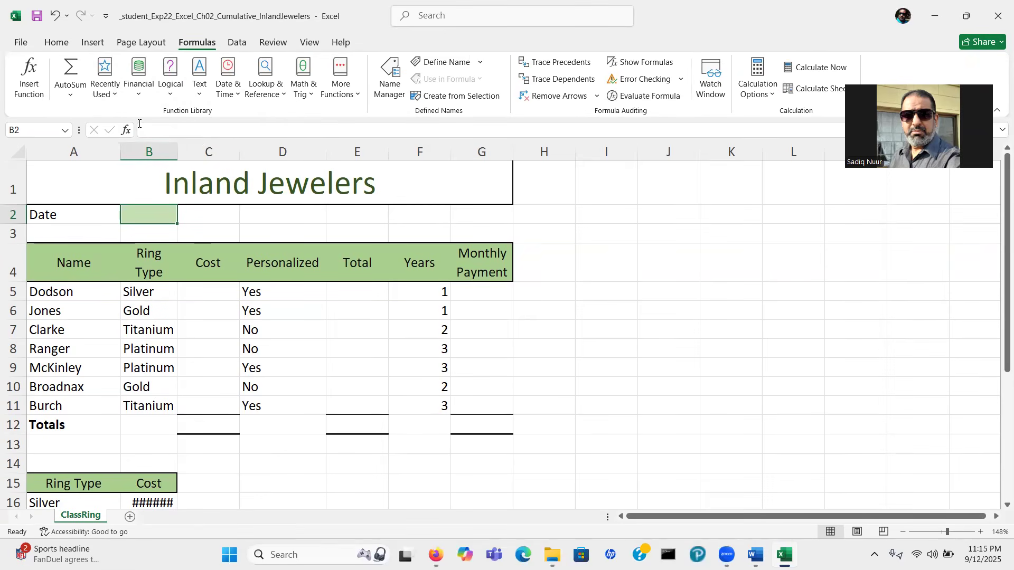
pyautogui.click(138, 95)
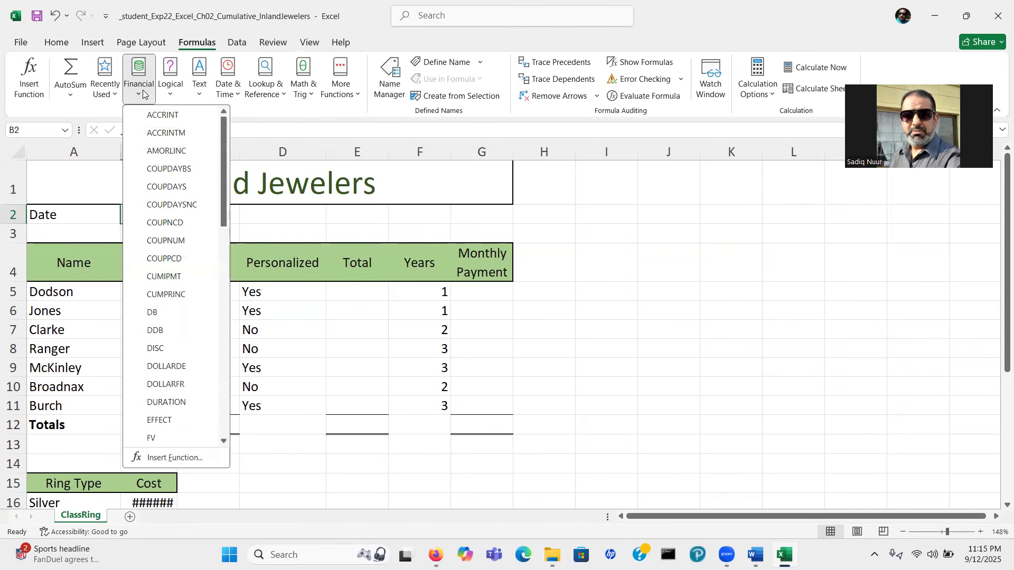
pyautogui.click(169, 95)
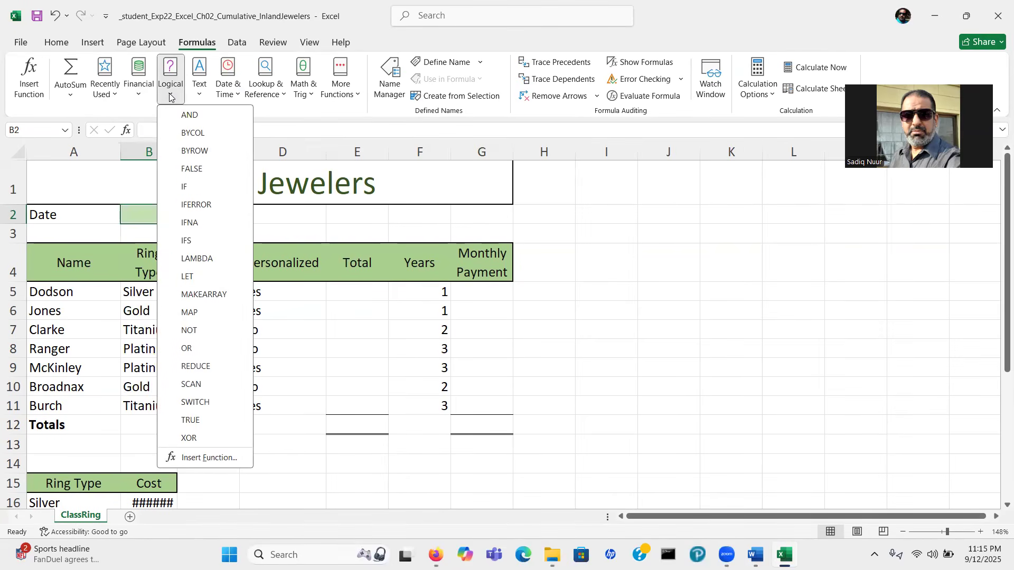
pyautogui.click(199, 95)
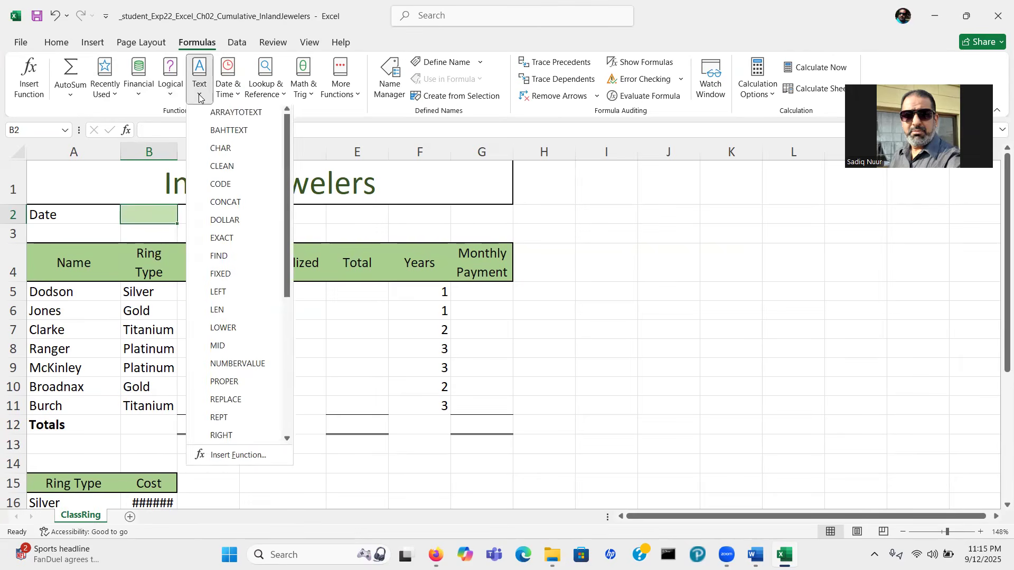
pyautogui.click(238, 98)
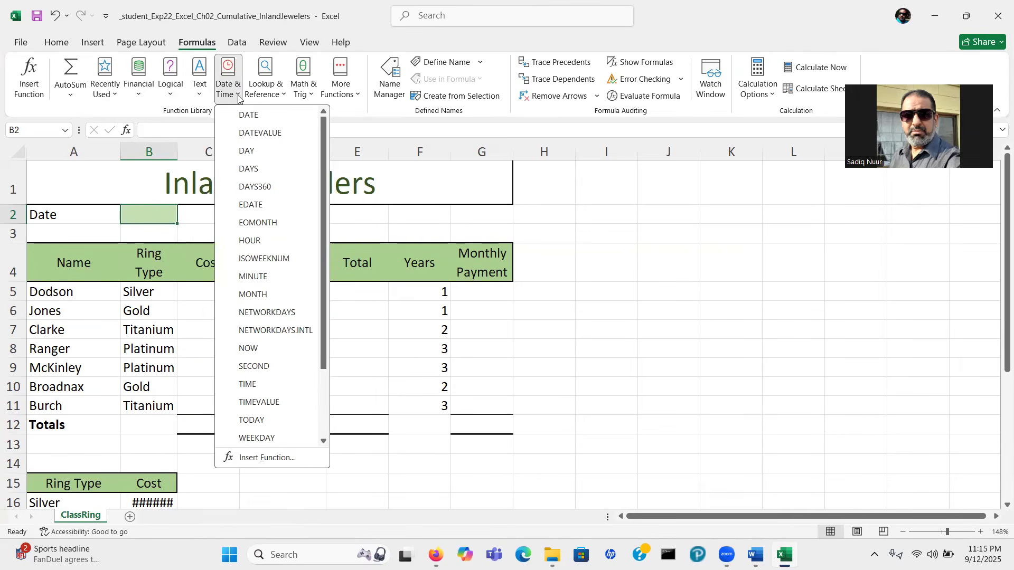
pyautogui.click(284, 96)
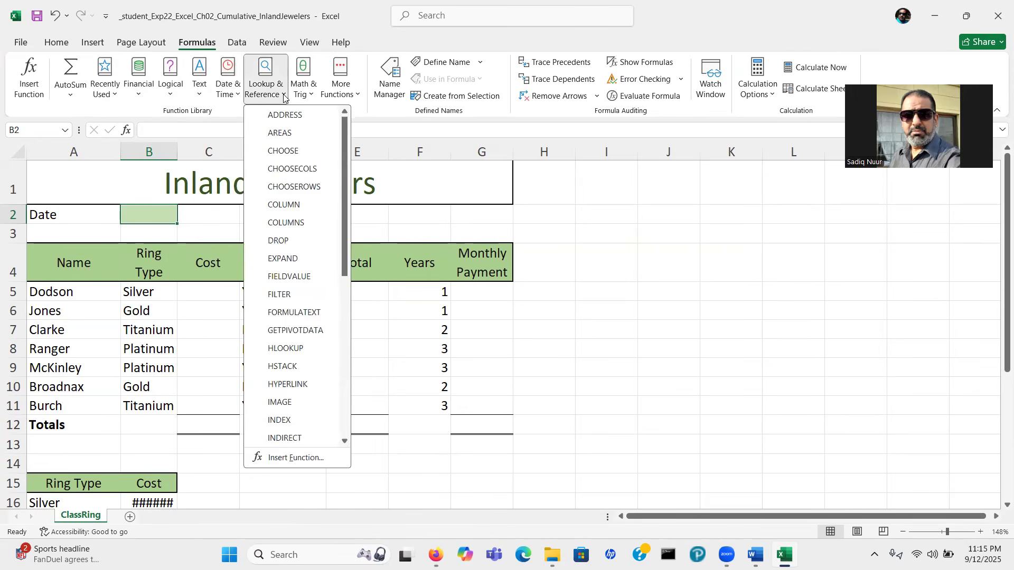
pyautogui.click(315, 97)
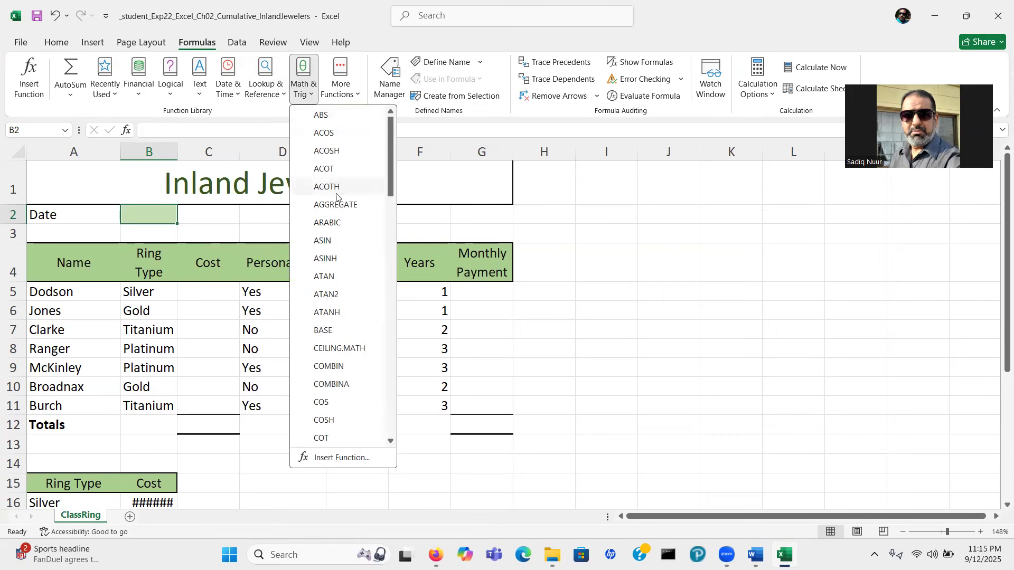
pyautogui.click(359, 97)
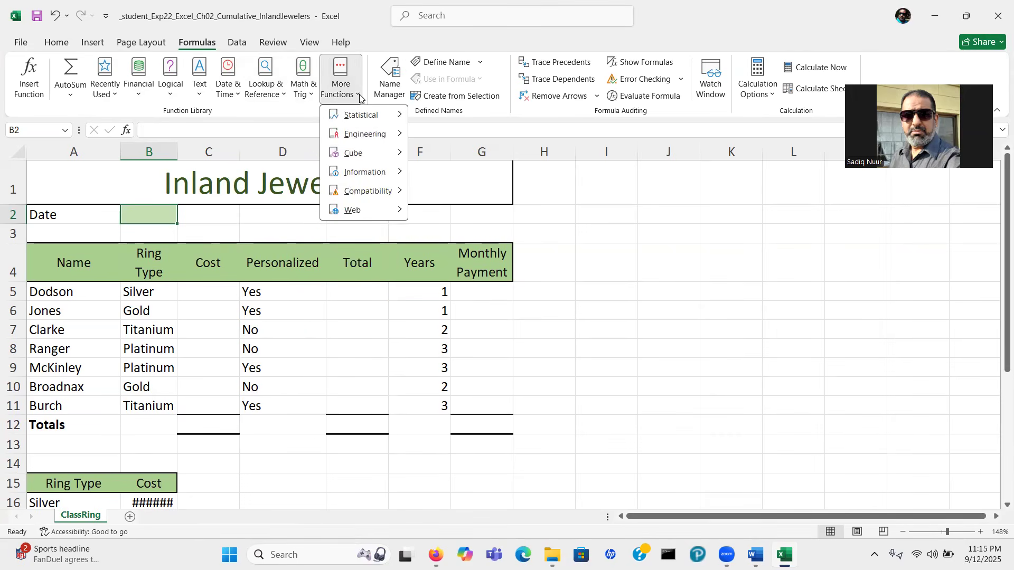
# - Examine the More Functions subcategories, recheck the current date instruction in Word, and return to the Excel workbook
pyautogui.moveTo(364, 117)
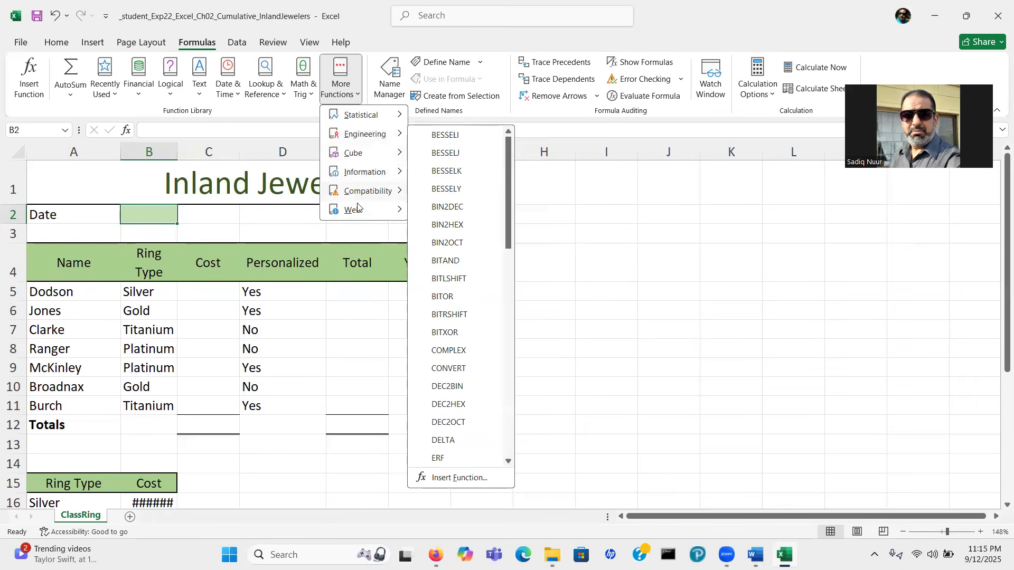
pyautogui.click(263, 109)
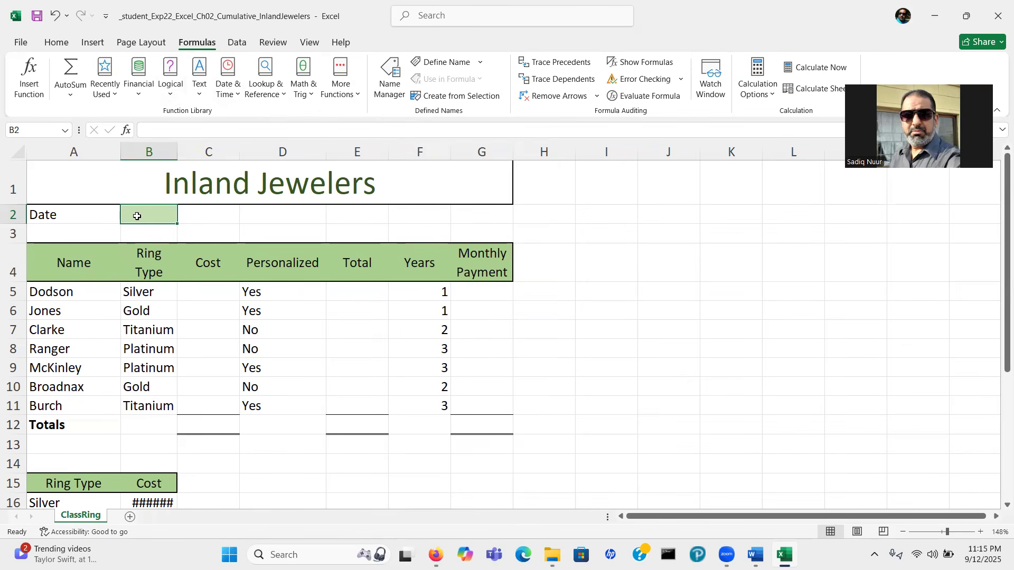
pyautogui.moveTo(755, 555)
pyautogui.click(756, 489)
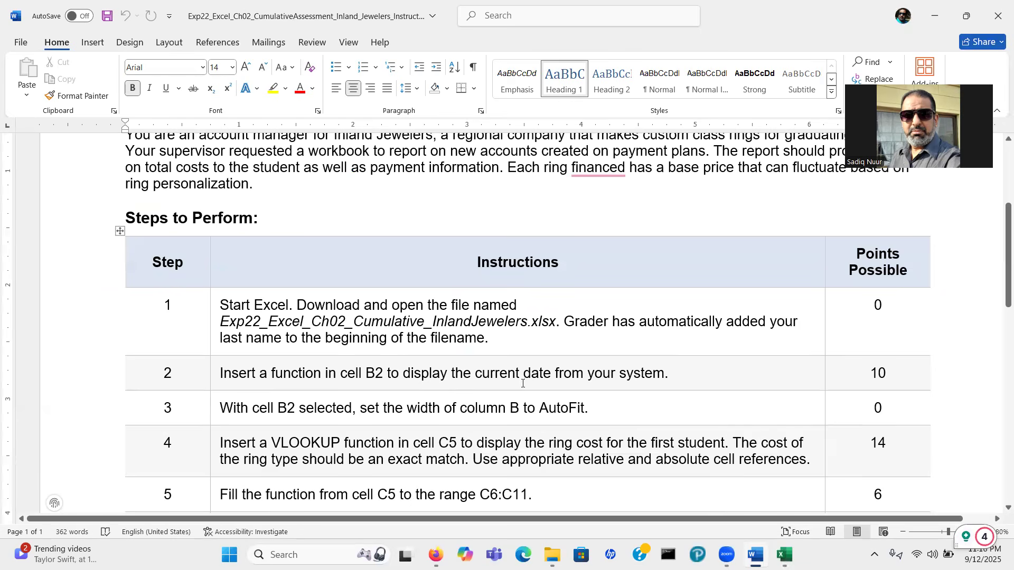
pyautogui.click(782, 491)
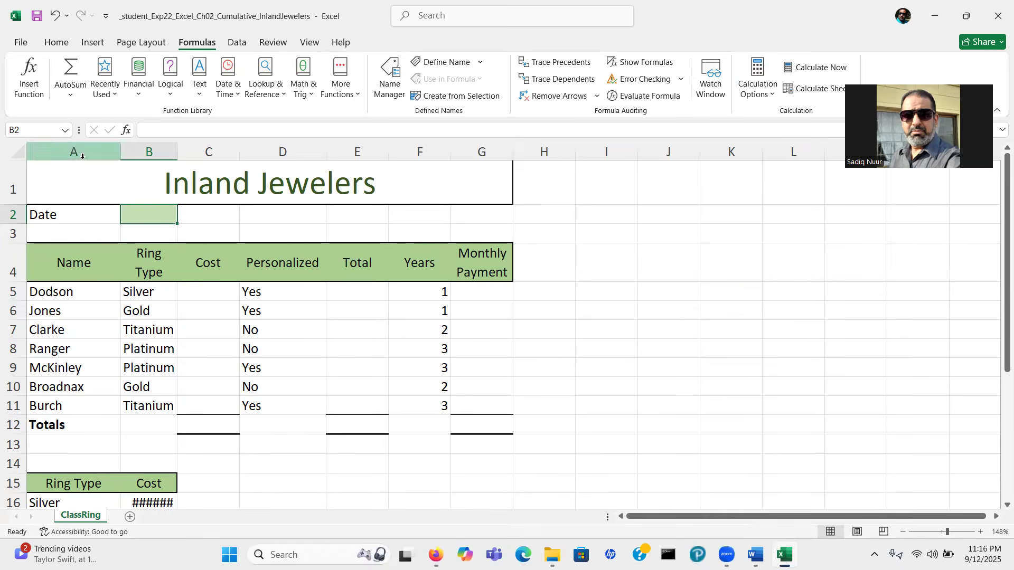
pyautogui.press('ctrl')
pyautogui.press('ctrl')
pyautogui.press('ctrl')
pyautogui.press('ctrl')
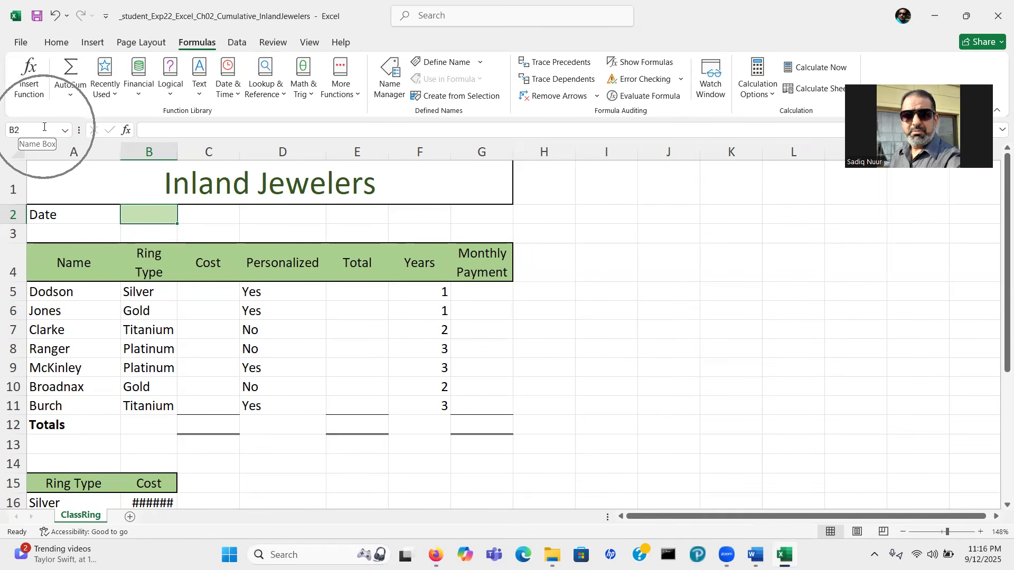
pyautogui.press('ctrl')
pyautogui.press('ctrl')
pyautogui.press('ctrl')
pyautogui.press('ctrl')
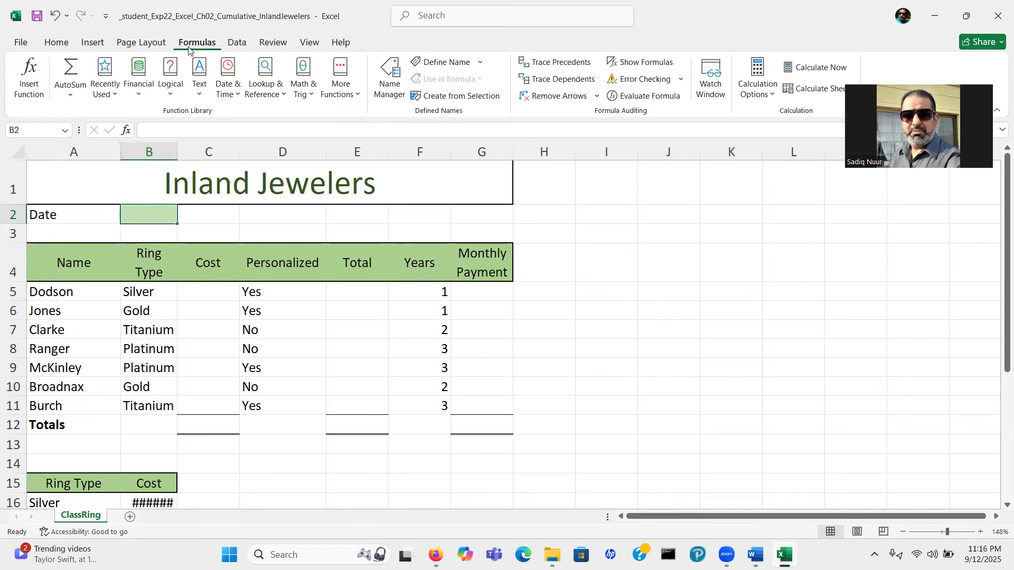
pyautogui.press('ctrl')
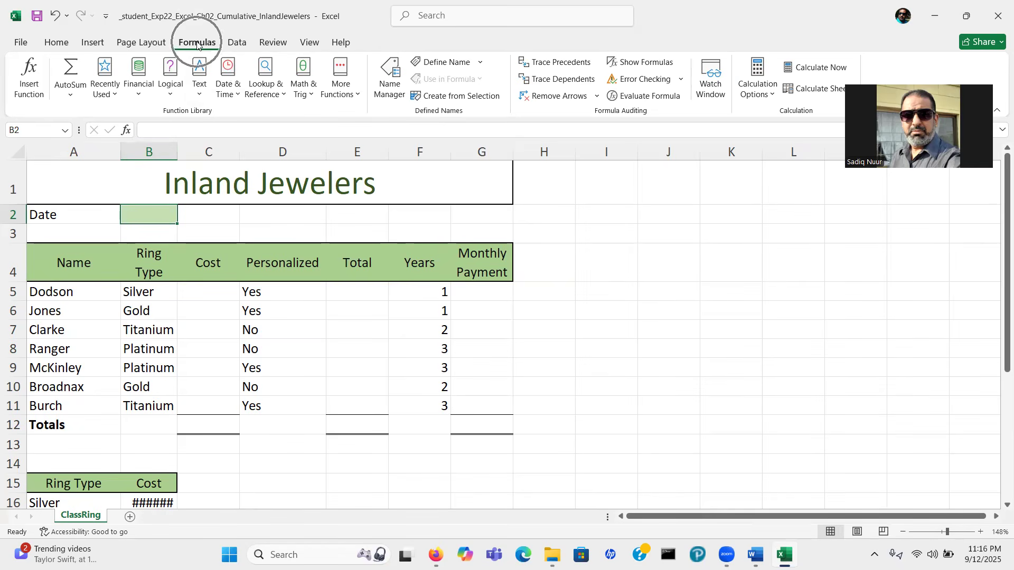
# - Insert the TODAY function from the Date & Time category in cell B2
pyautogui.click(238, 97)
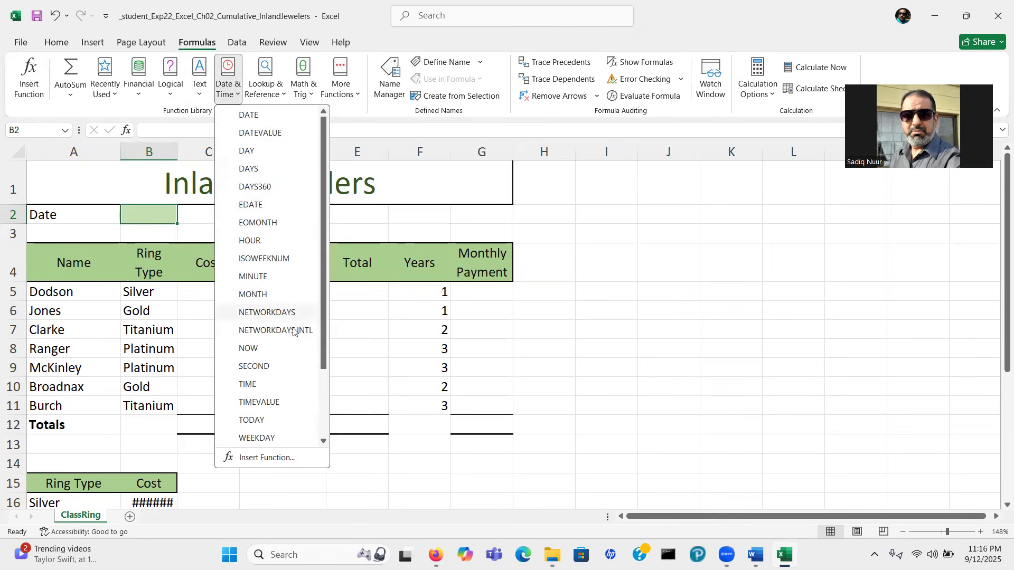
pyautogui.click(254, 420)
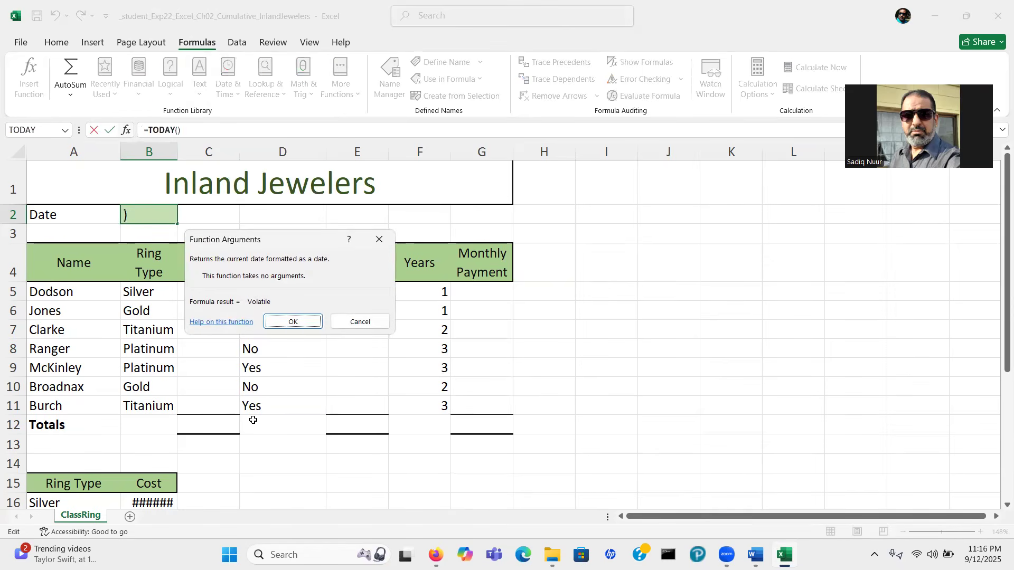
pyautogui.click(295, 324)
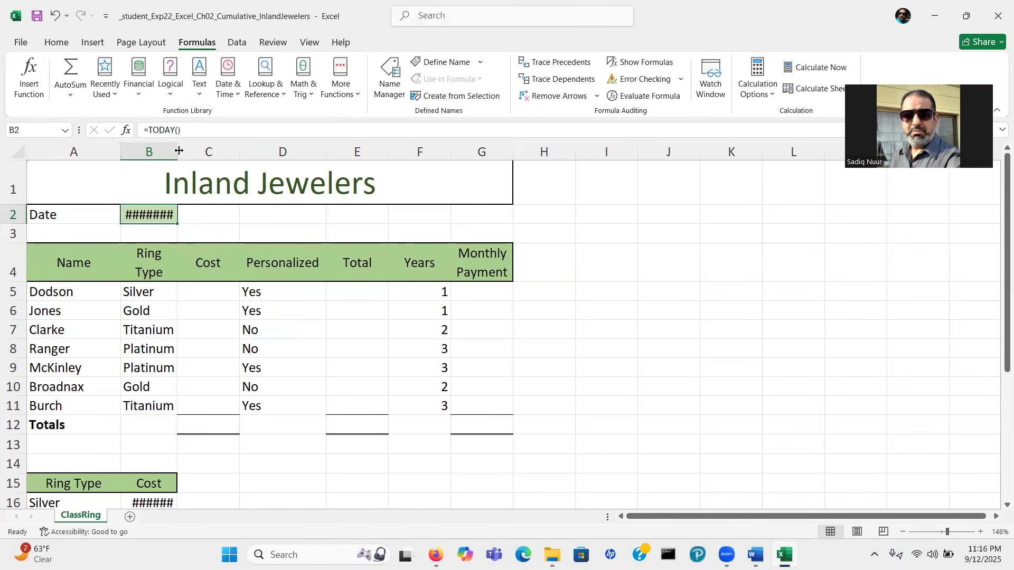
# - Widen column B enough to fit the full date and reduce the worksheet zoom to 130%
pyautogui.moveTo(177, 150); pyautogui.dragTo(189, 150)
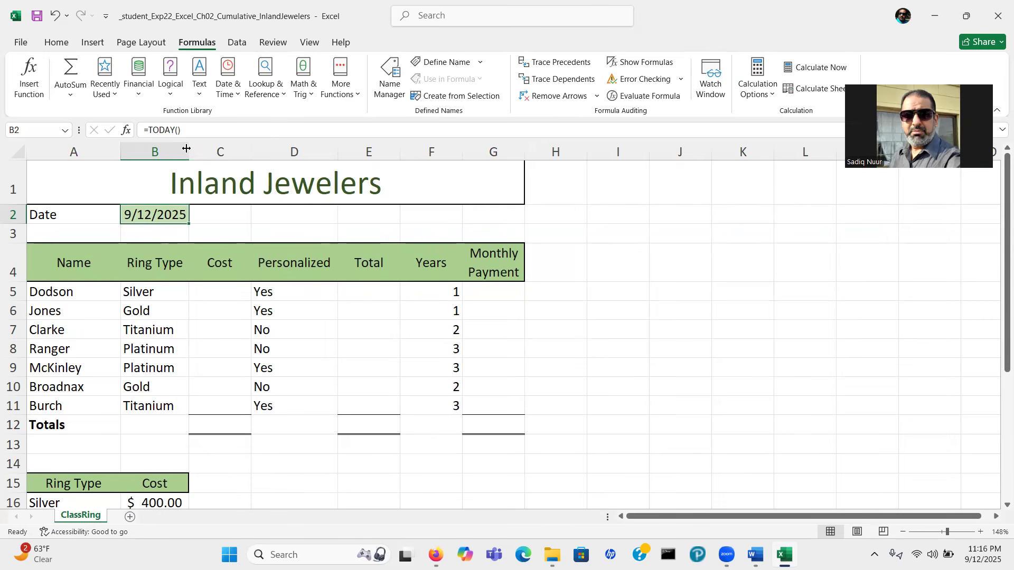
pyautogui.moveTo(999, 318)
pyautogui.mouseDown()
pyautogui.moveTo(998, 437)
pyautogui.moveTo(999, 302)
pyautogui.mouseUp()
pyautogui.click(904, 532)
pyautogui.click(904, 532)
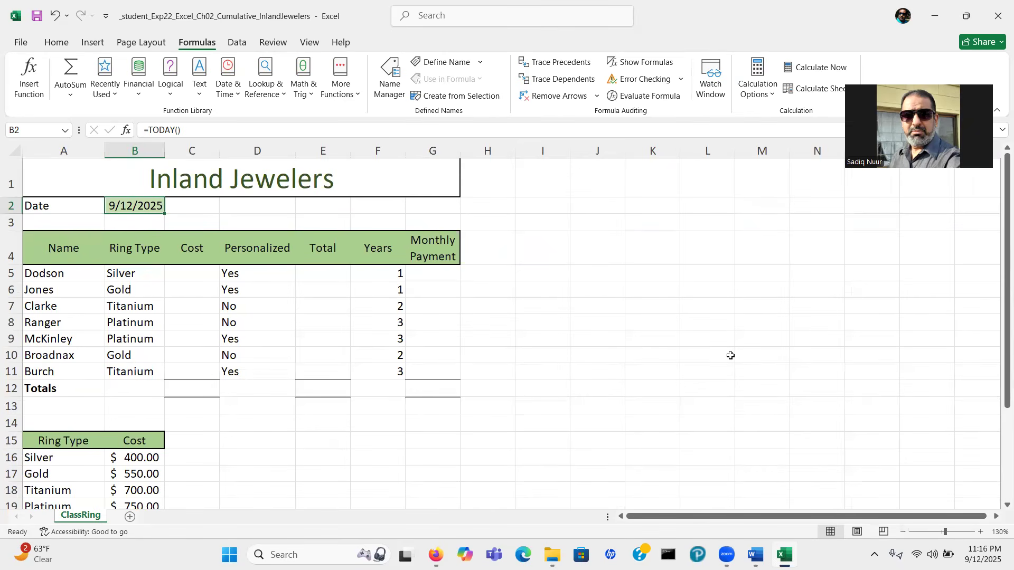
# - Read the column B width instruction in Word, and apply AutoFit Column Width to column B in the workbook
pyautogui.click(755, 555)
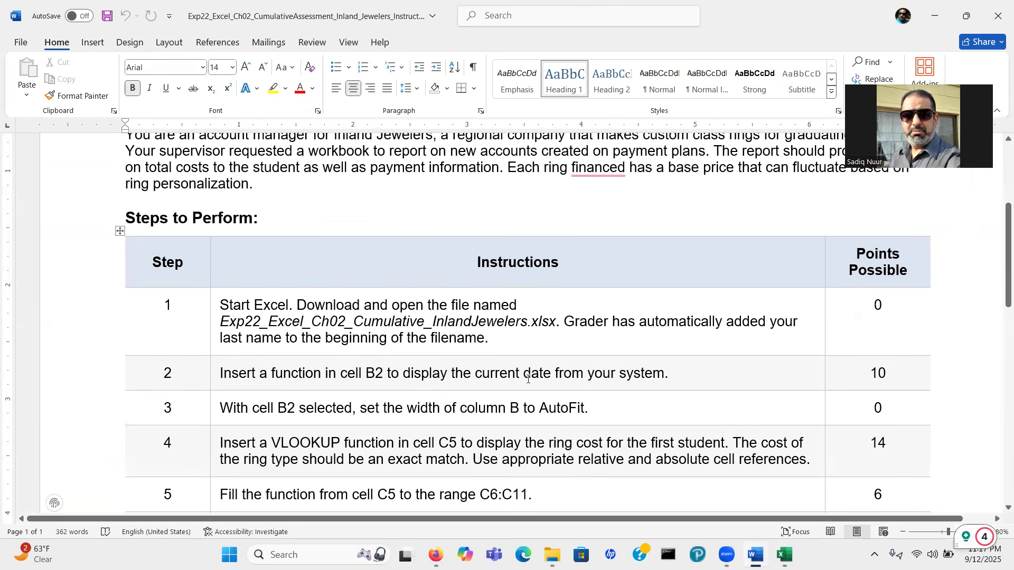
pyautogui.scroll(-2, 999, 292)
pyautogui.scroll(-4, 1000, 292)
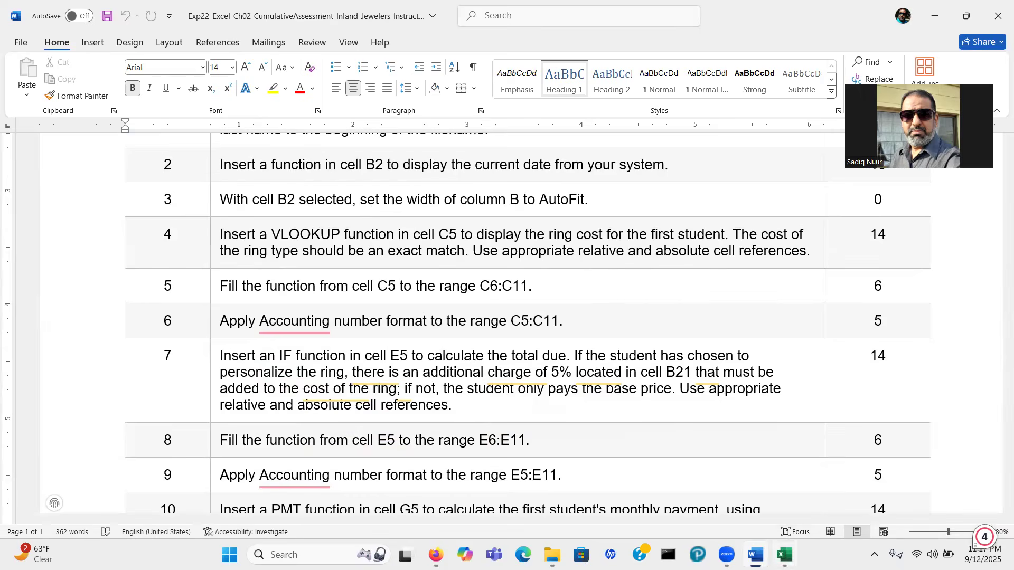
pyautogui.click(784, 554)
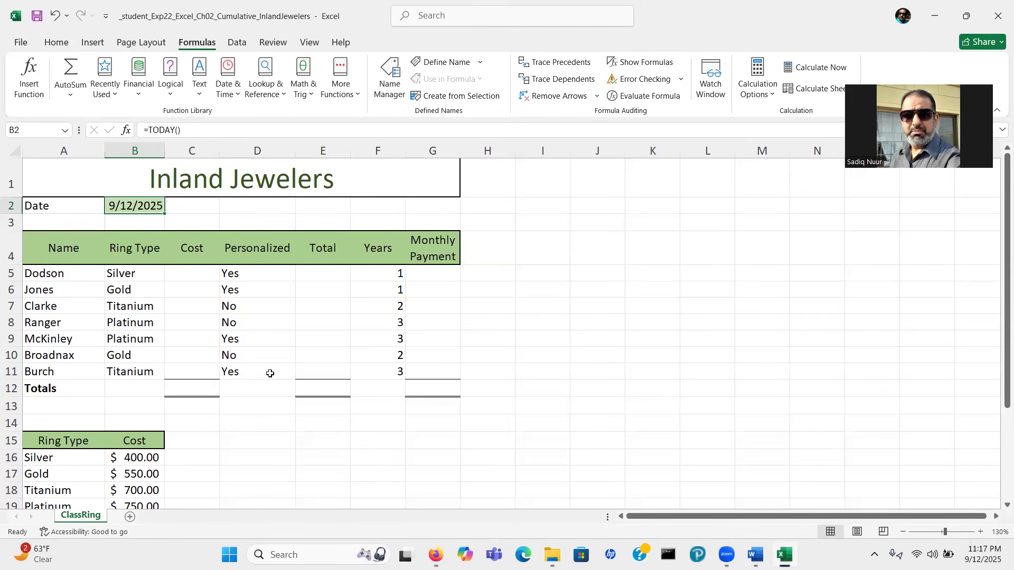
pyautogui.click(57, 44)
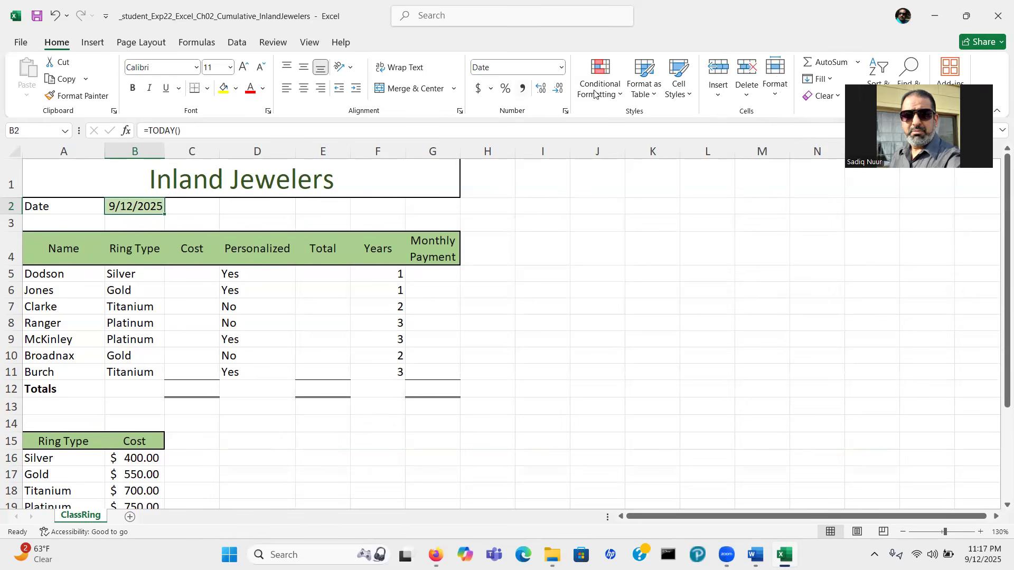
pyautogui.click(775, 93)
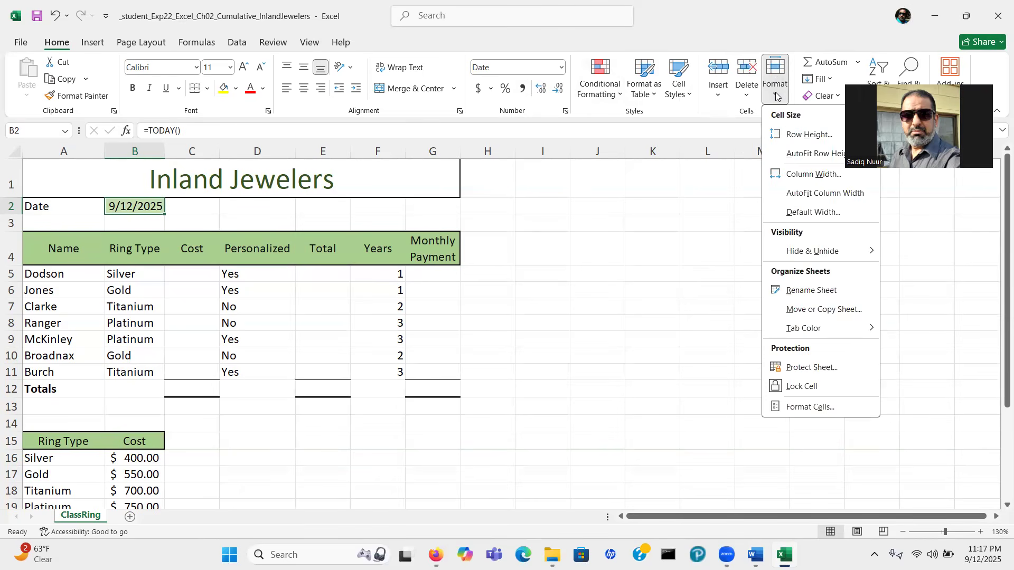
pyautogui.click(814, 195)
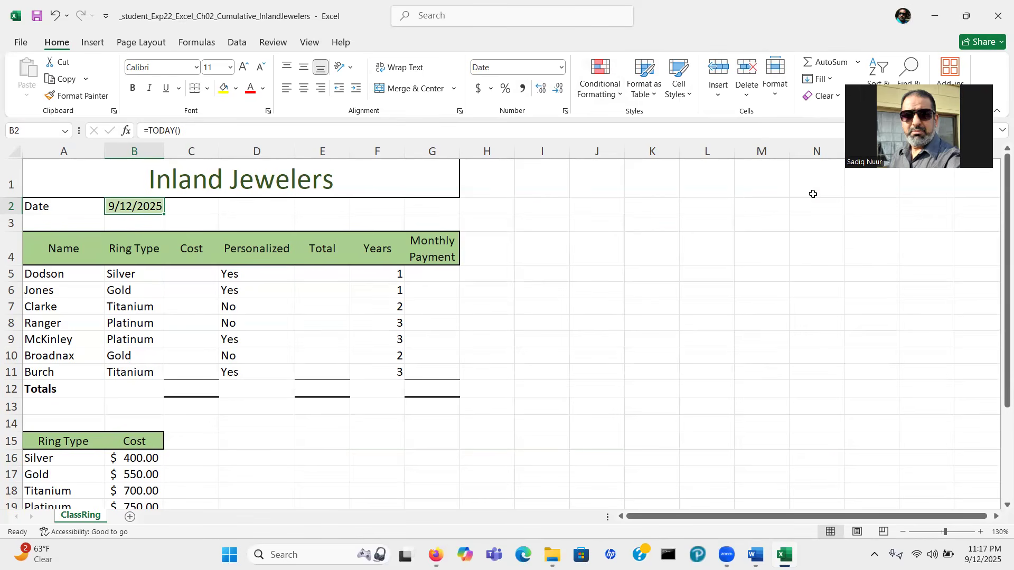
# - Read the VLOOKUP instruction in Word, and select cell C5 in the Excel workbook
pyautogui.click(755, 555)
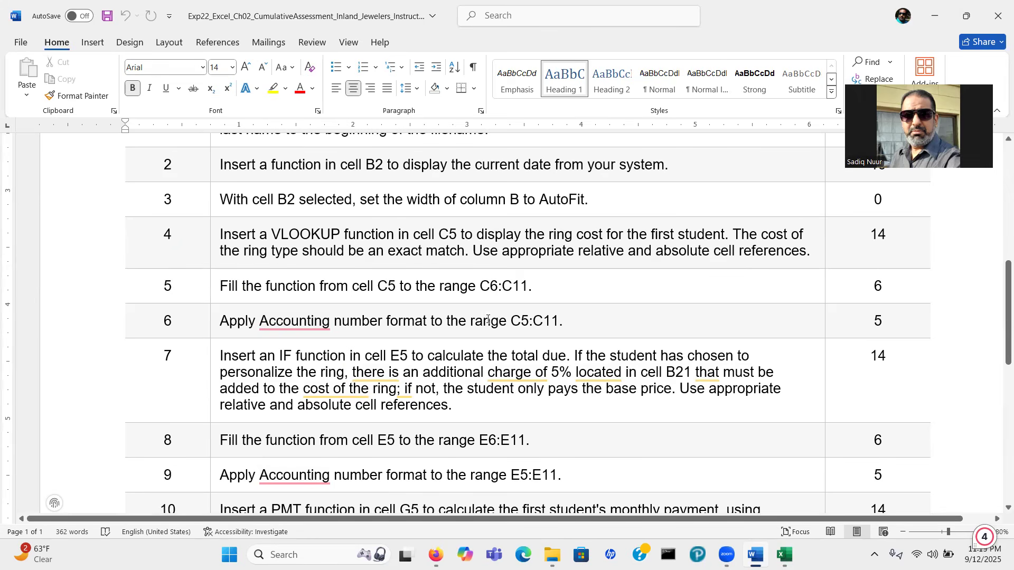
pyautogui.click(785, 555)
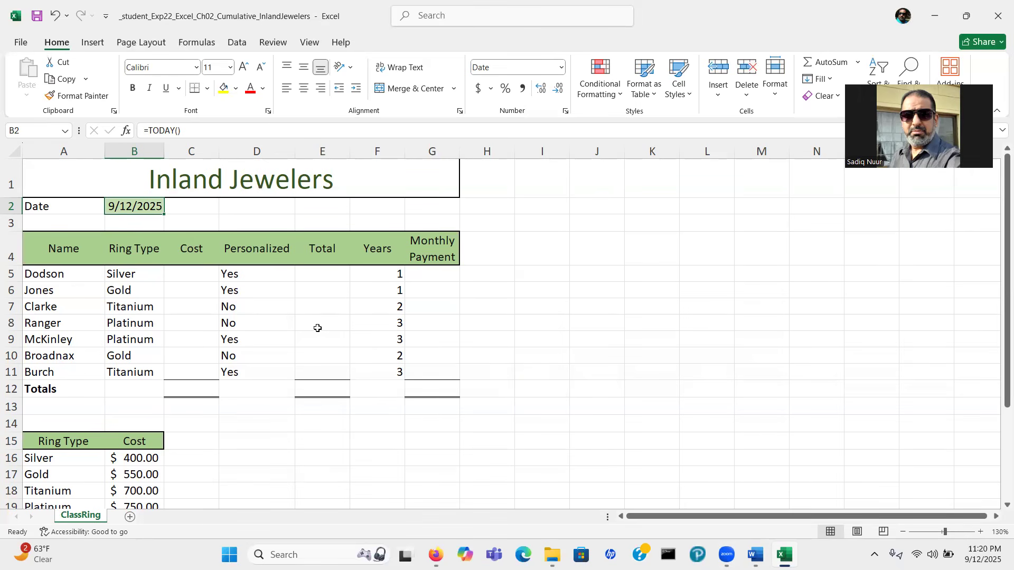
pyautogui.click(185, 275)
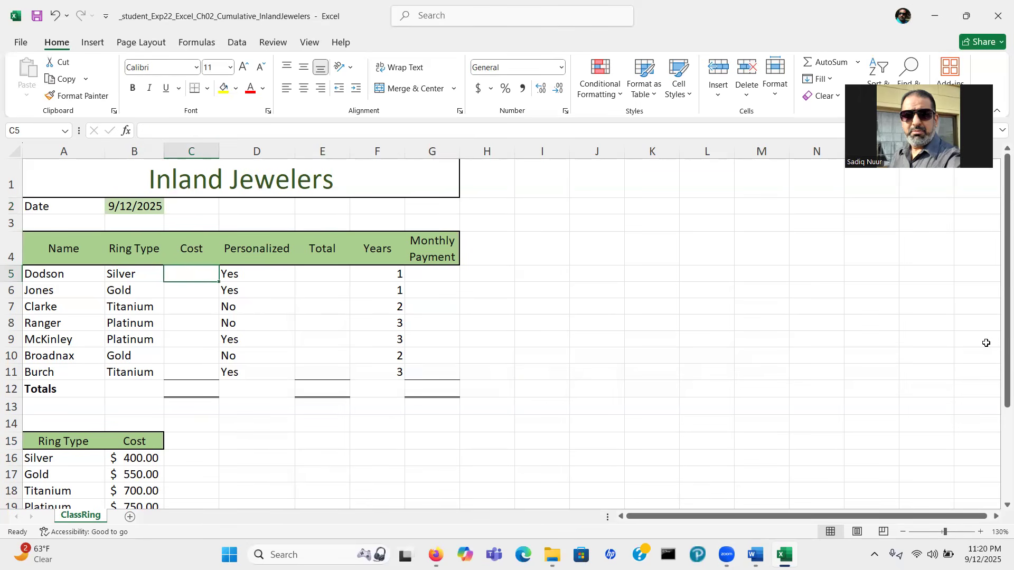
pyautogui.moveTo(1006, 338)
pyautogui.mouseDown()
pyautogui.moveTo(998, 335)
pyautogui.moveTo(997, 344)
pyautogui.mouseUp()
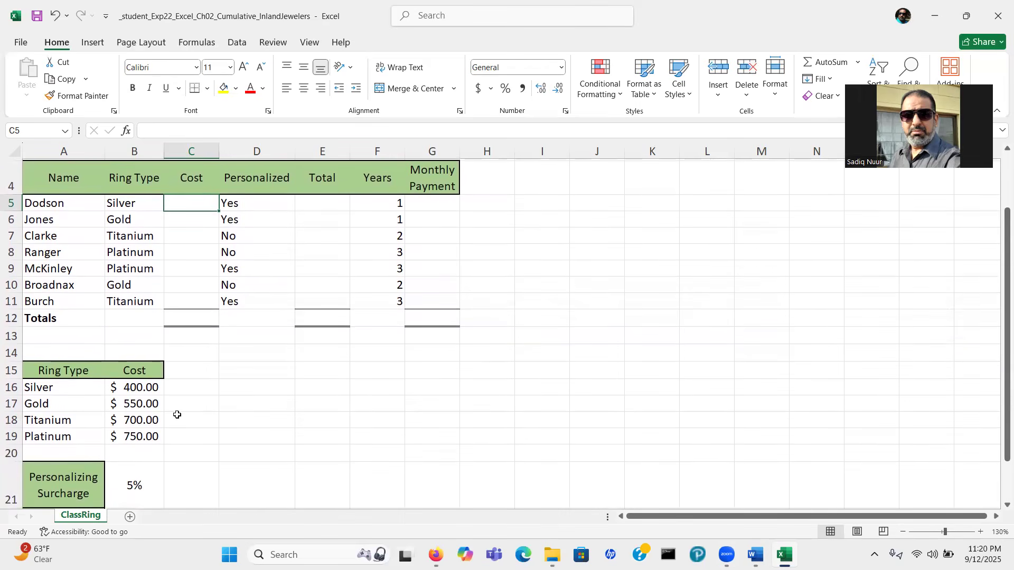
pyautogui.press('ctrl')
pyautogui.press('ctrl')
pyautogui.press('ctrl')
pyautogui.press('ctrl')
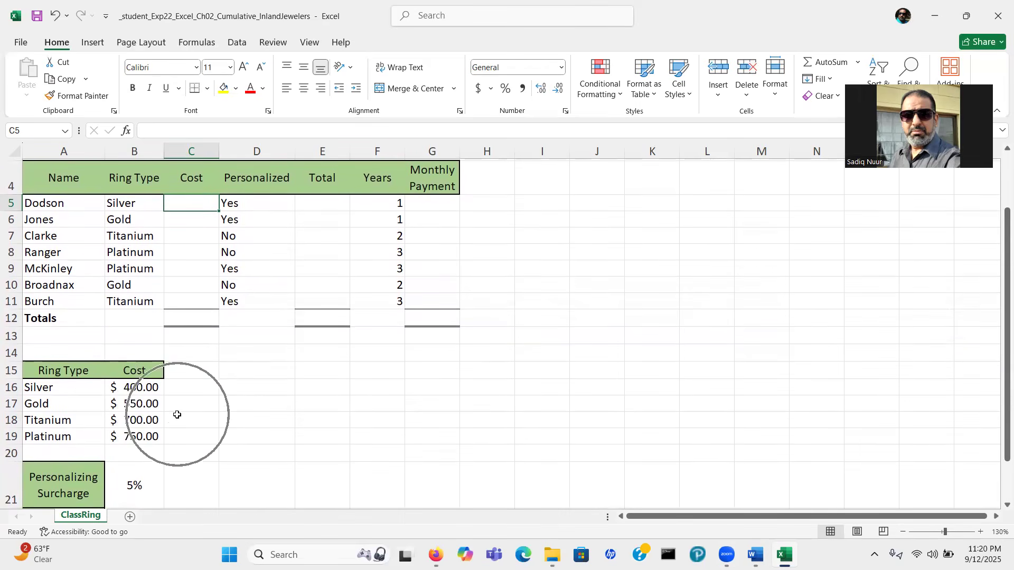
pyautogui.press('ctrl')
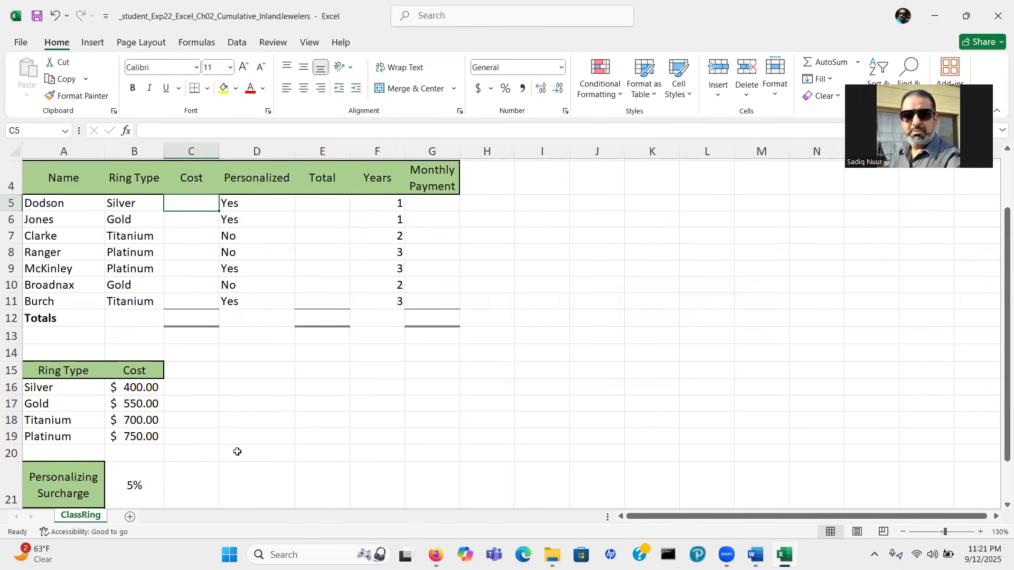
# - Start a VLOOKUP function in cell C5 from the Lookup & Reference category and move its arguments dialog clear of the data
pyautogui.click(189, 48)
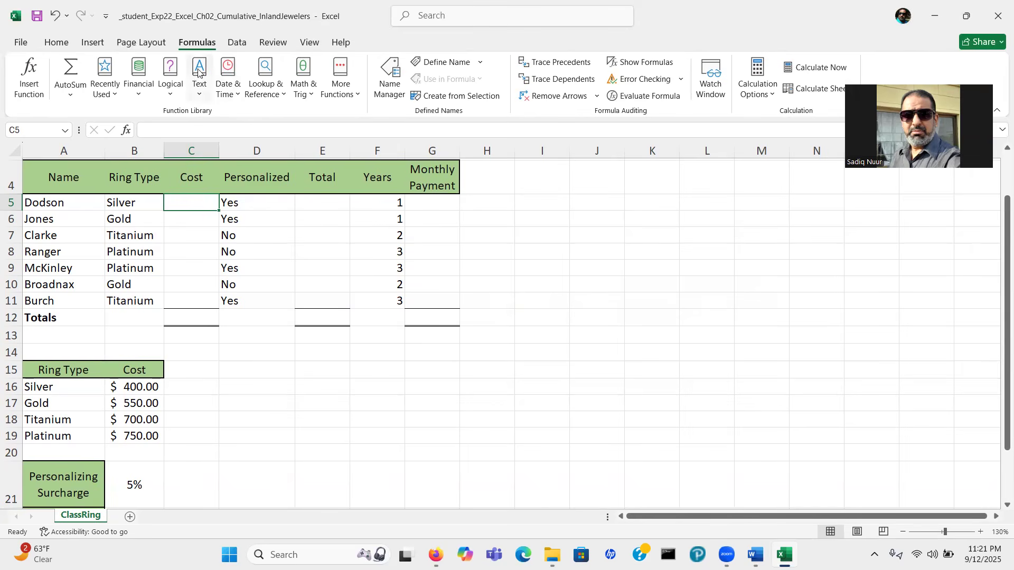
pyautogui.click(198, 47)
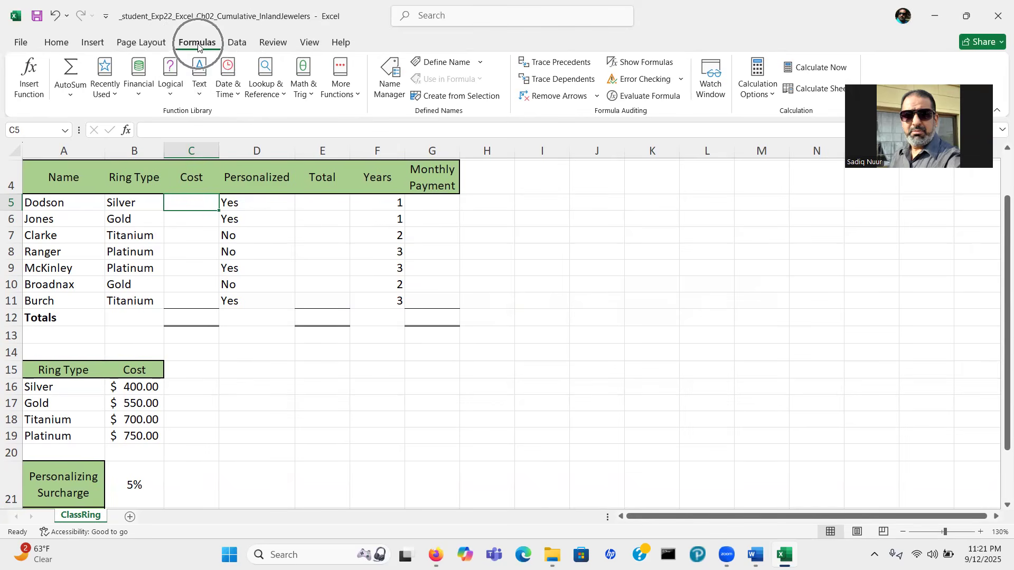
pyautogui.click(284, 96)
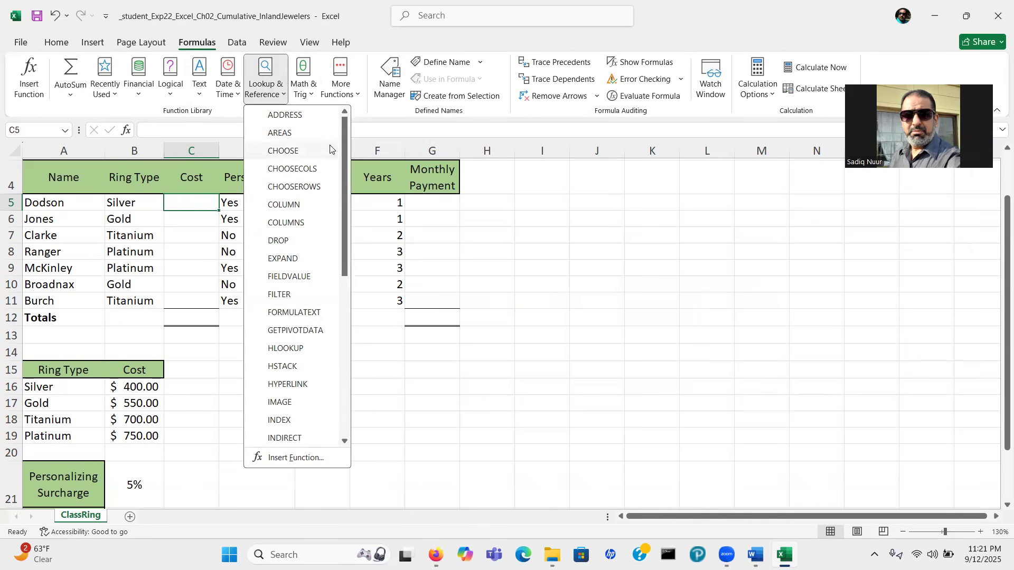
pyautogui.moveTo(347, 169); pyautogui.dragTo(373, 354)
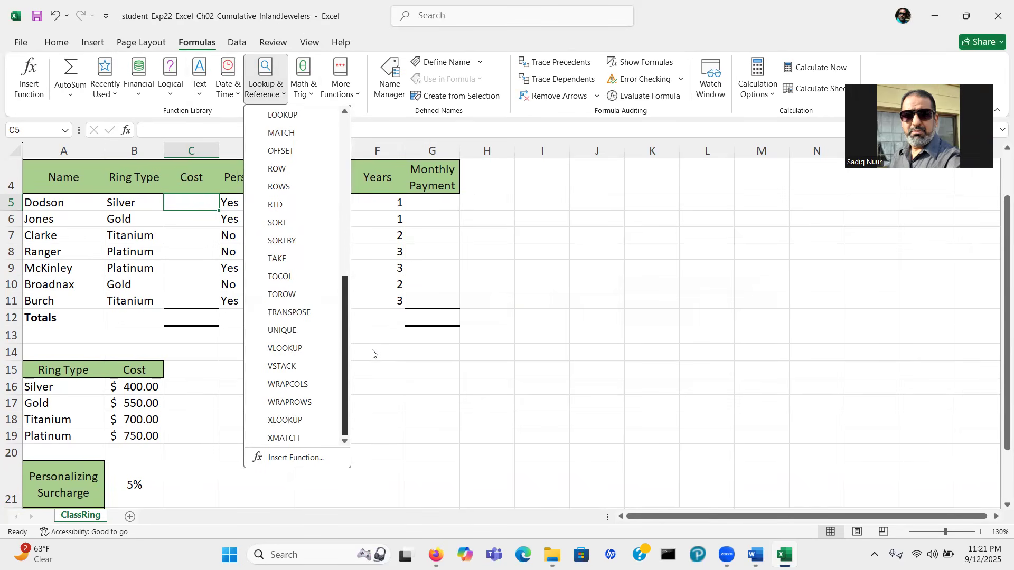
pyautogui.click(293, 349)
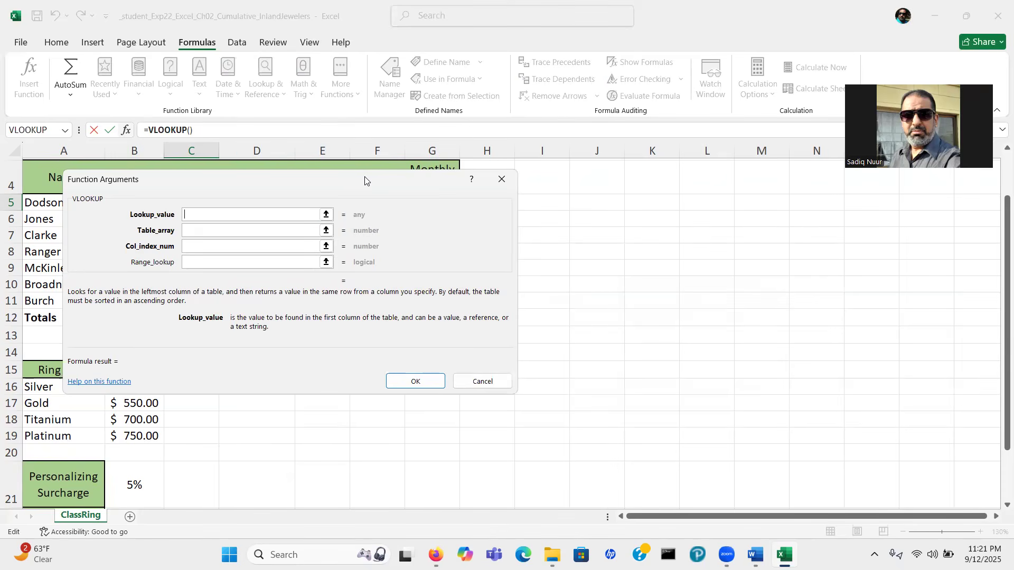
pyautogui.moveTo(365, 181); pyautogui.dragTo(712, 210)
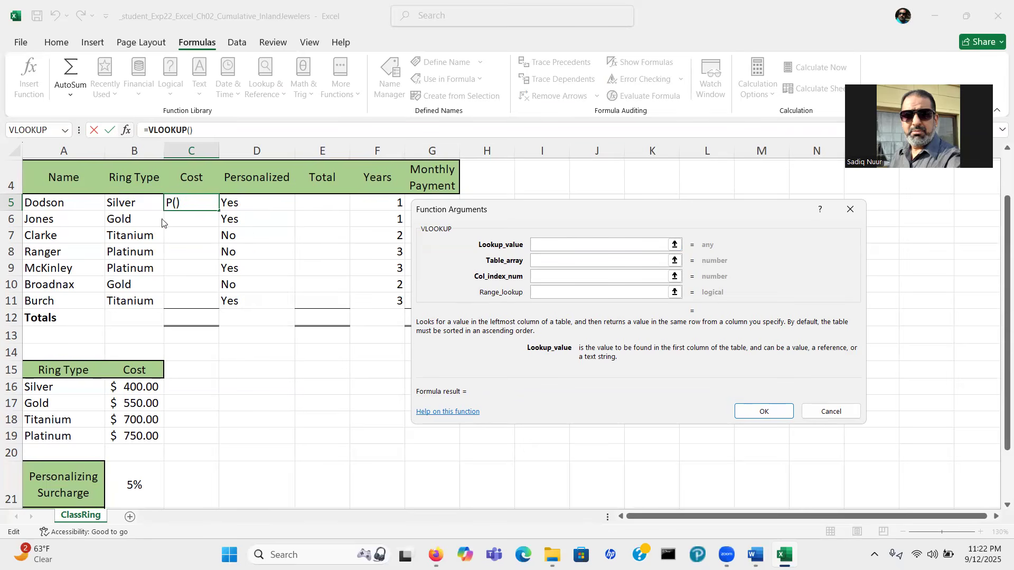
# - Set the VLOOKUP lookup value to B5 and the table array to the ring cost range A16:B19
pyautogui.click(129, 205)
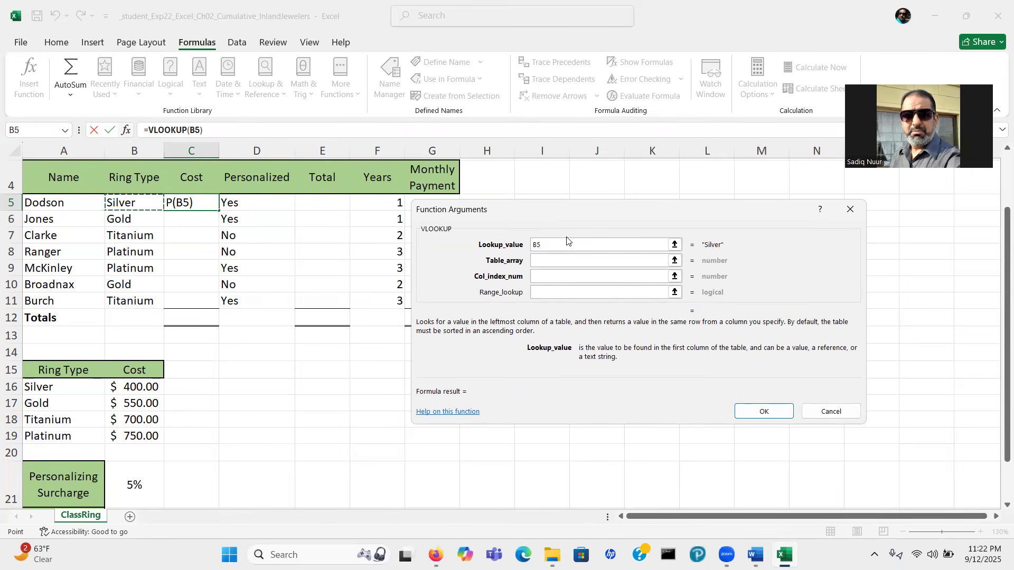
pyautogui.click(545, 259)
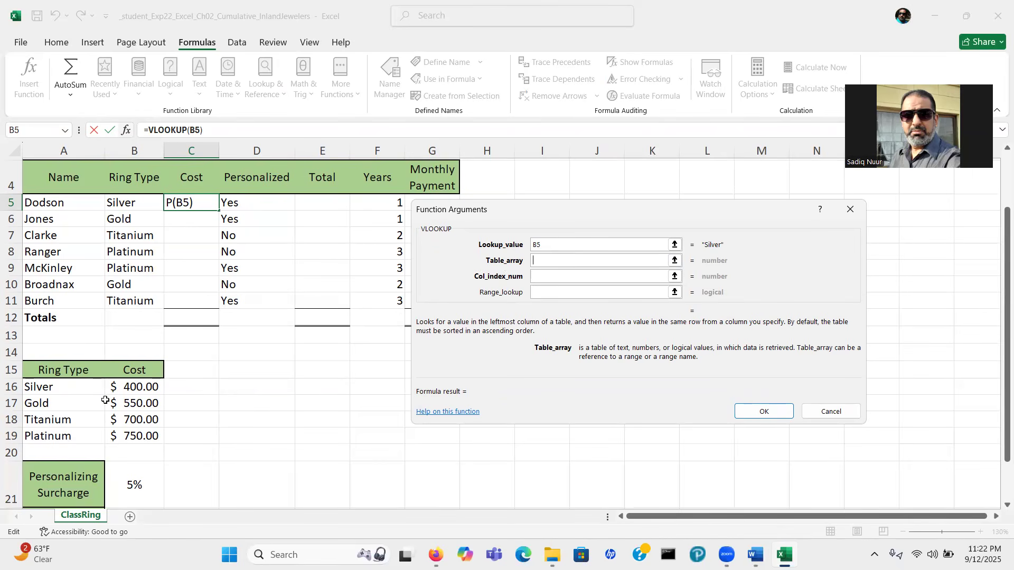
pyautogui.moveTo(51, 387); pyautogui.dragTo(139, 439)
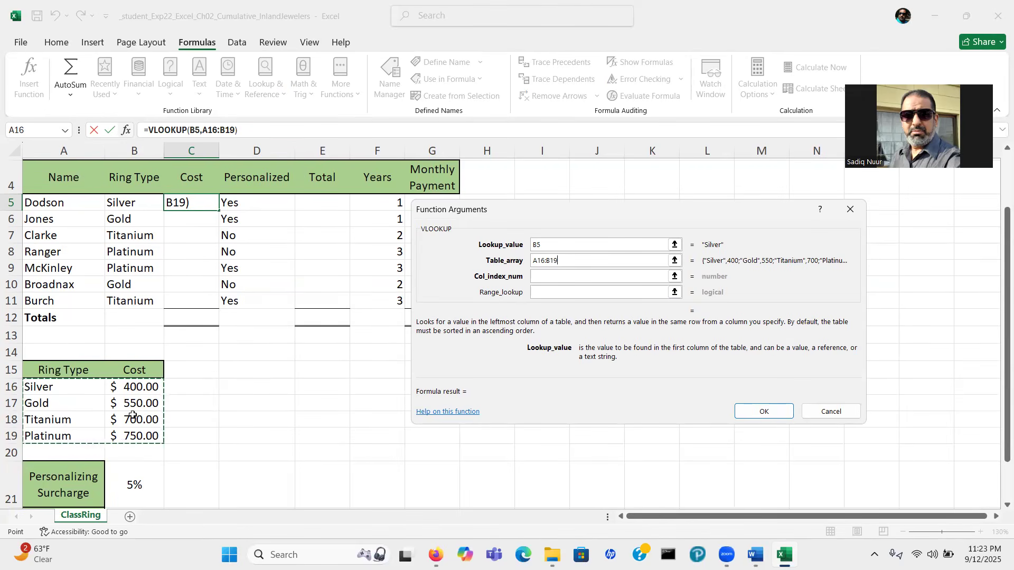
# - Make the VLOOKUP table array reference absolute as $A$16:$B$19
pyautogui.click(534, 260)
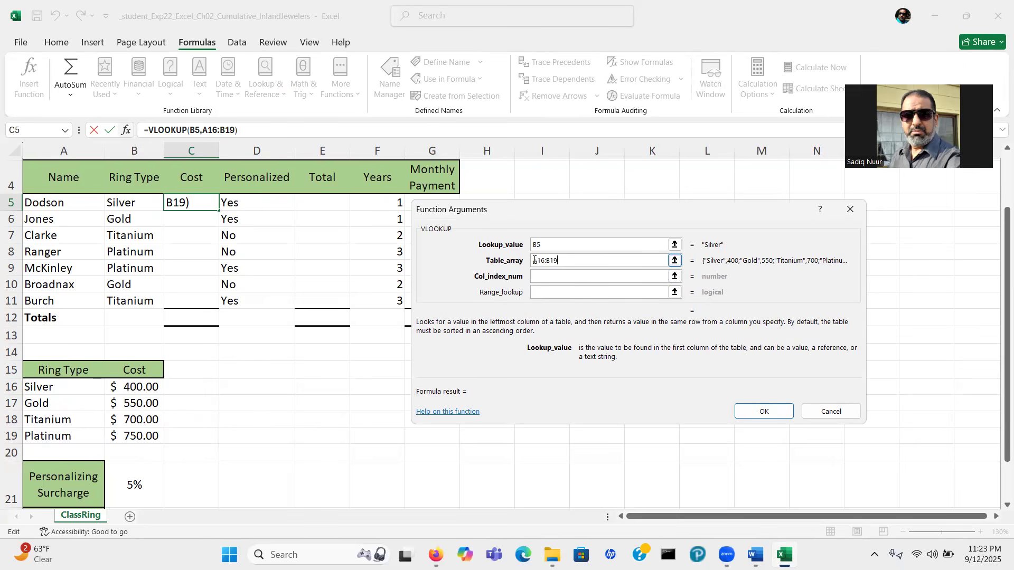
pyautogui.rightClick(533, 260)
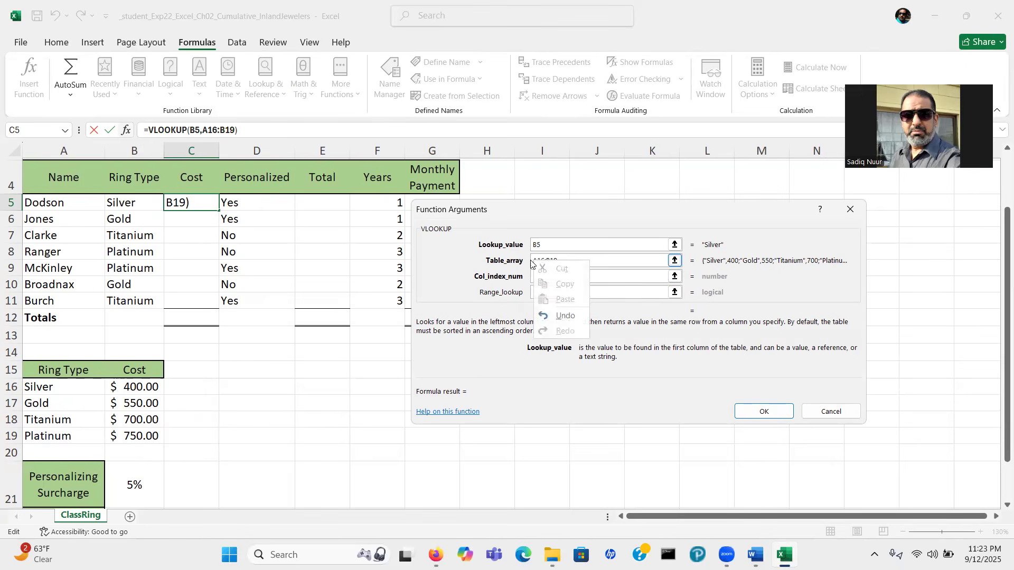
pyautogui.click(533, 261)
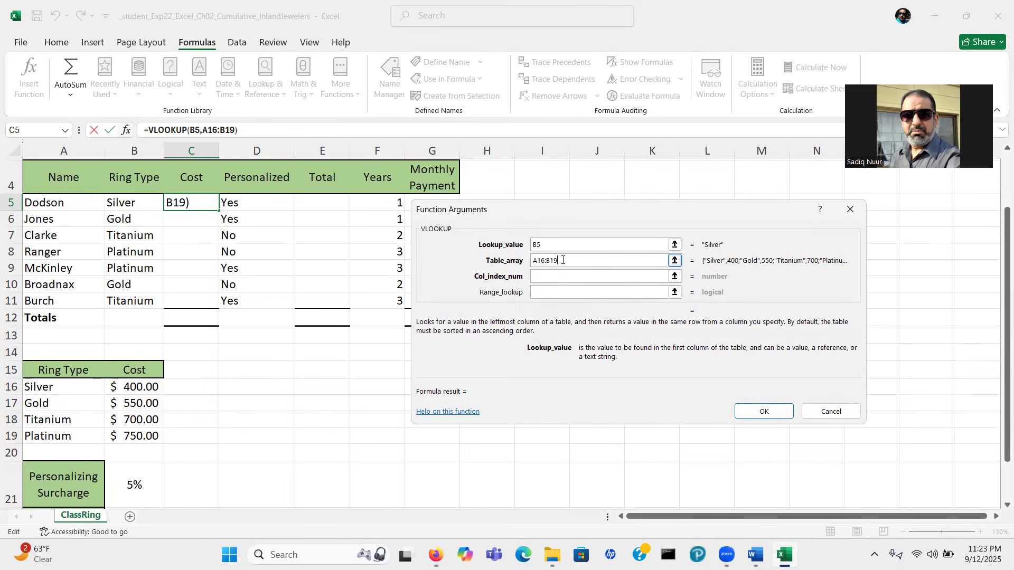
pyautogui.press('F4')
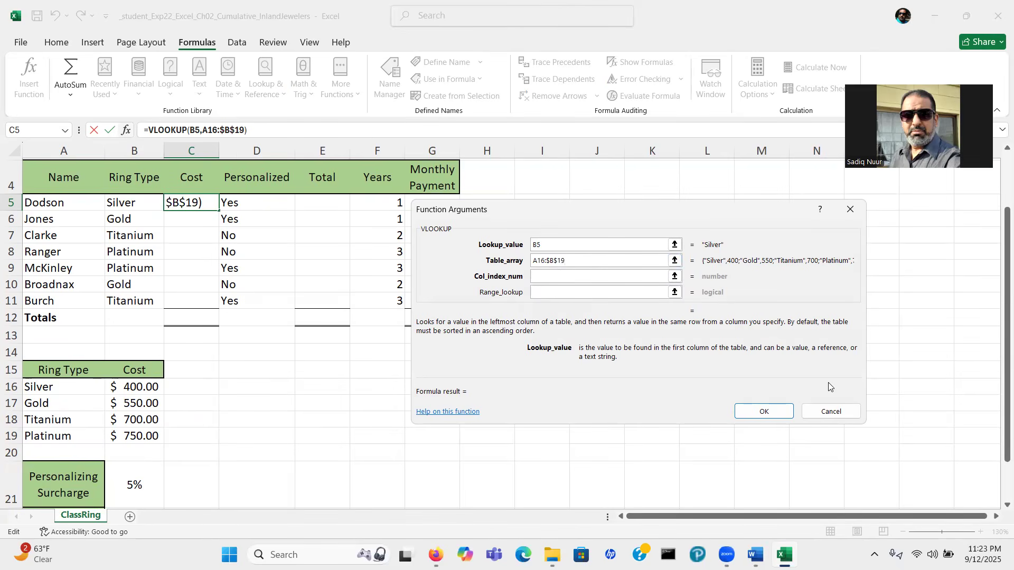
pyautogui.press('Left')
pyautogui.press('Left')
pyautogui.press('Left')
pyautogui.press('Left')
pyautogui.press('F4')
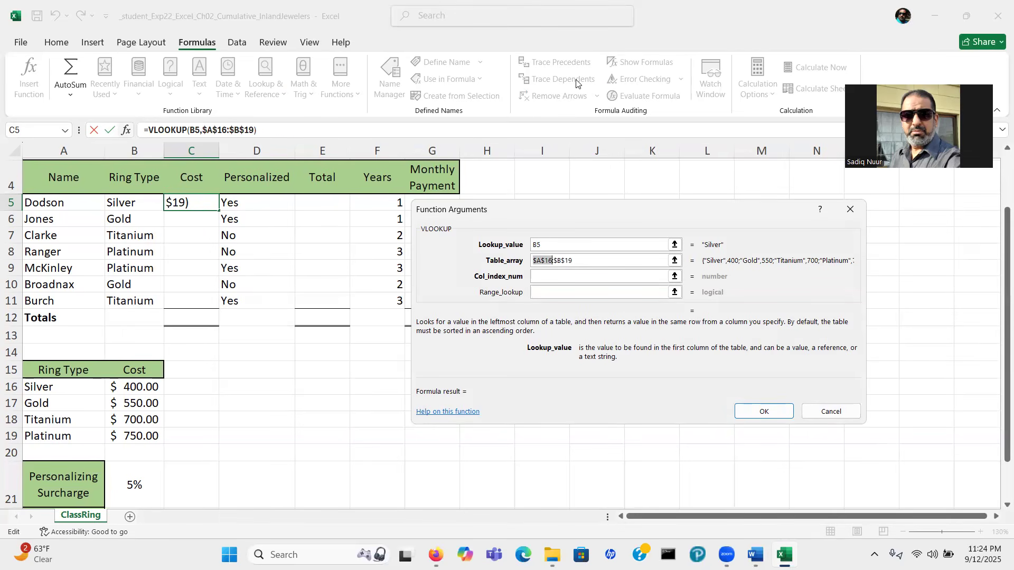
pyautogui.moveTo(259, 368); pyautogui.dragTo(311, 347)
pyautogui.moveTo(256, 374)
pyautogui.mouseDown()
pyautogui.moveTo(286, 433)
pyautogui.moveTo(289, 397)
pyautogui.moveTo(307, 416)
pyautogui.moveTo(310, 397)
pyautogui.moveTo(328, 398)
pyautogui.moveTo(313, 372)
pyautogui.mouseUp()
pyautogui.click(264, 417)
pyautogui.moveTo(328, 449)
pyautogui.mouseDown()
pyautogui.moveTo(351, 426)
pyautogui.moveTo(347, 447)
pyautogui.moveTo(389, 416)
pyautogui.moveTo(387, 470)
pyautogui.moveTo(385, 454)
pyautogui.moveTo(412, 450)
pyautogui.moveTo(419, 462)
pyautogui.mouseUp()
pyautogui.moveTo(489, 488); pyautogui.dragTo(458, 458)
pyautogui.moveTo(458, 458)
pyautogui.mouseDown()
pyautogui.moveTo(500, 465)
pyautogui.moveTo(499, 440)
pyautogui.moveTo(517, 455)
pyautogui.mouseUp()
pyautogui.moveTo(532, 409)
pyautogui.mouseDown()
pyautogui.moveTo(514, 419)
pyautogui.moveTo(537, 426)
pyautogui.moveTo(527, 439)
pyautogui.mouseUp()
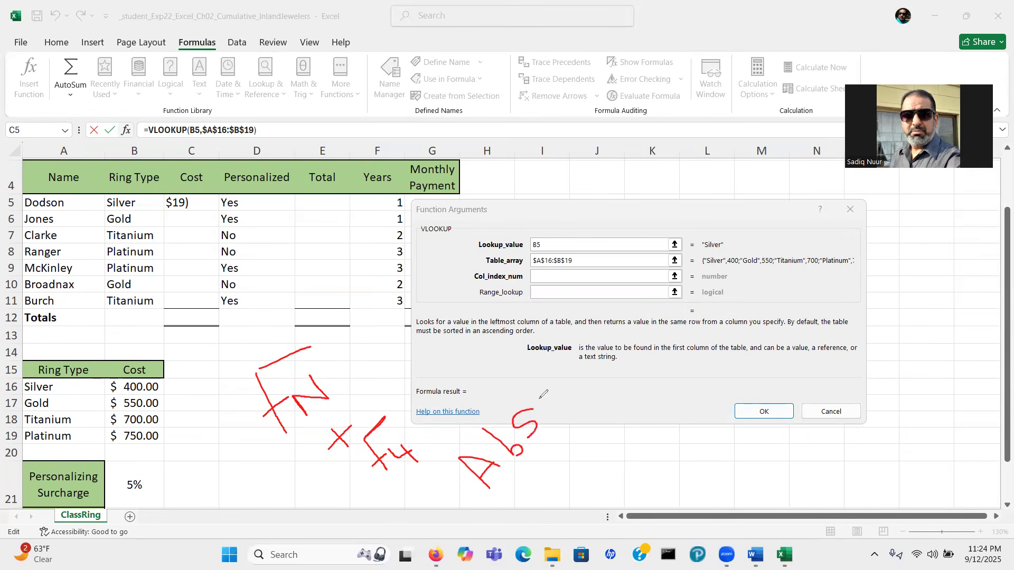
pyautogui.moveTo(547, 378)
pyautogui.mouseDown()
pyautogui.moveTo(537, 400)
pyautogui.moveTo(570, 370)
pyautogui.moveTo(580, 343)
pyautogui.moveTo(579, 355)
pyautogui.moveTo(595, 333)
pyautogui.moveTo(613, 342)
pyautogui.moveTo(579, 337)
pyautogui.moveTo(586, 326)
pyautogui.mouseUp()
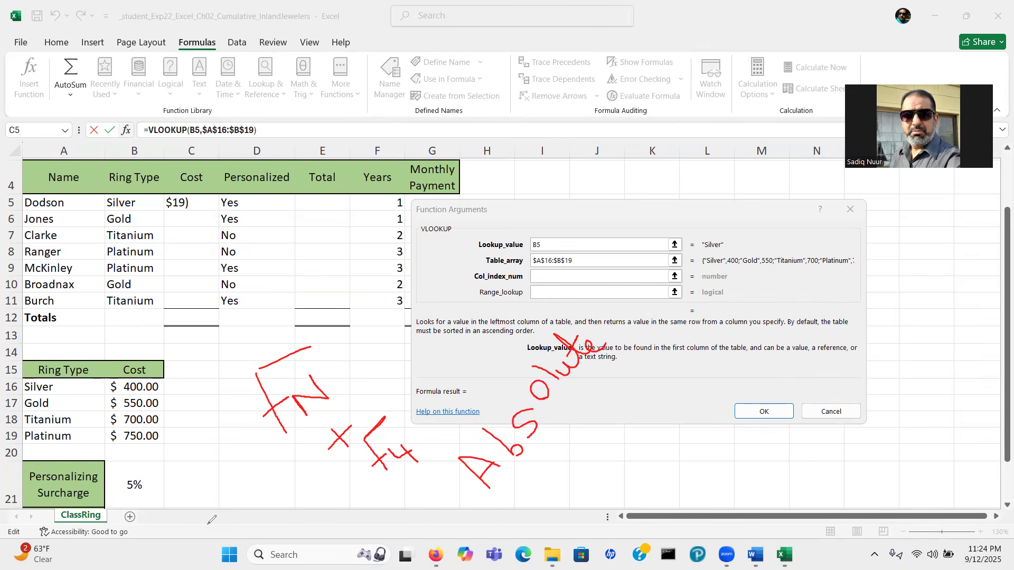
pyautogui.click(536, 276)
pyautogui.click(570, 265)
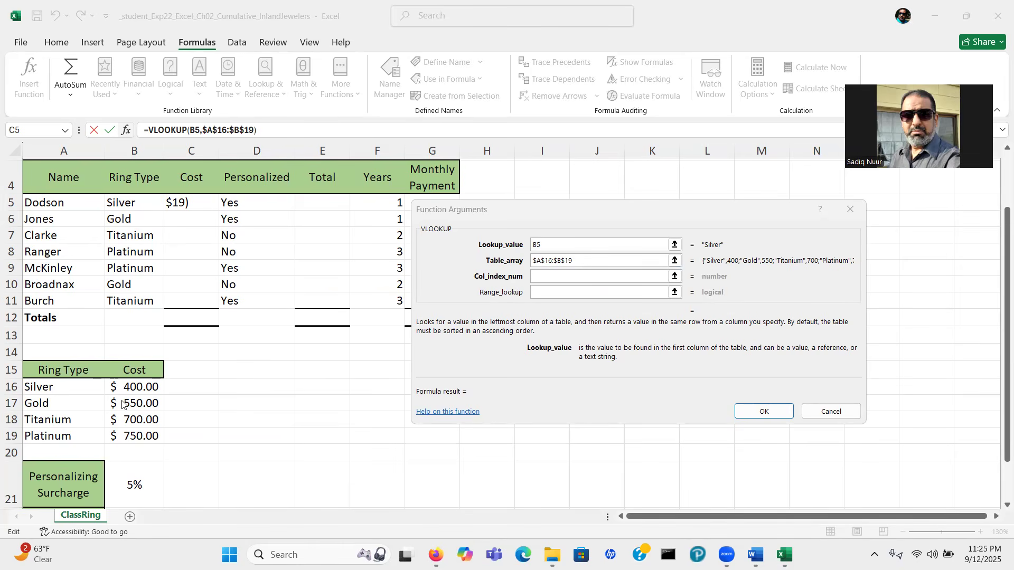
# - Set the VLOOKUP column index number to 2 and the range lookup to False, and insert the function into cell C5
pyautogui.click(543, 272)
pyautogui.write('2')
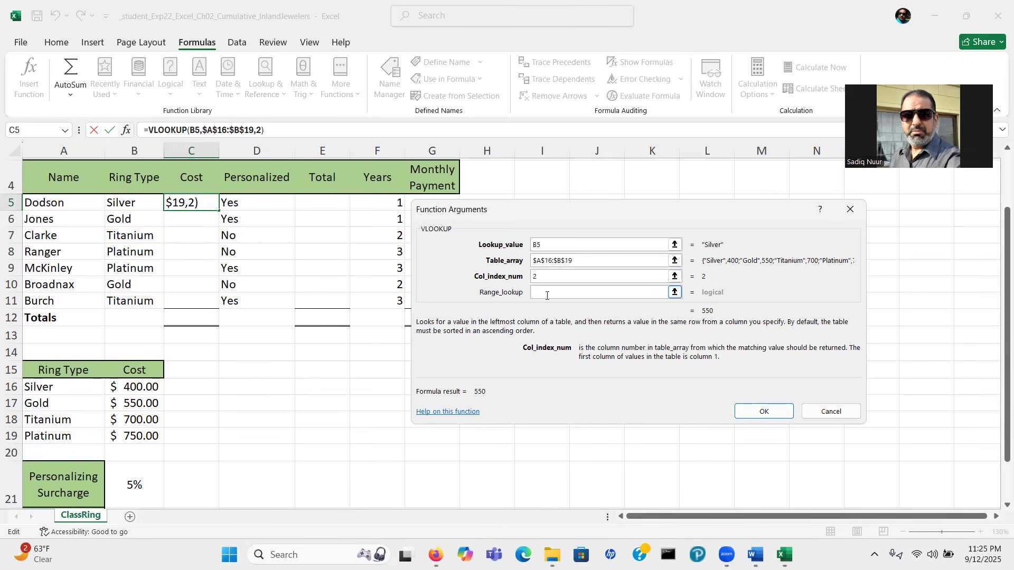
pyautogui.click(547, 292)
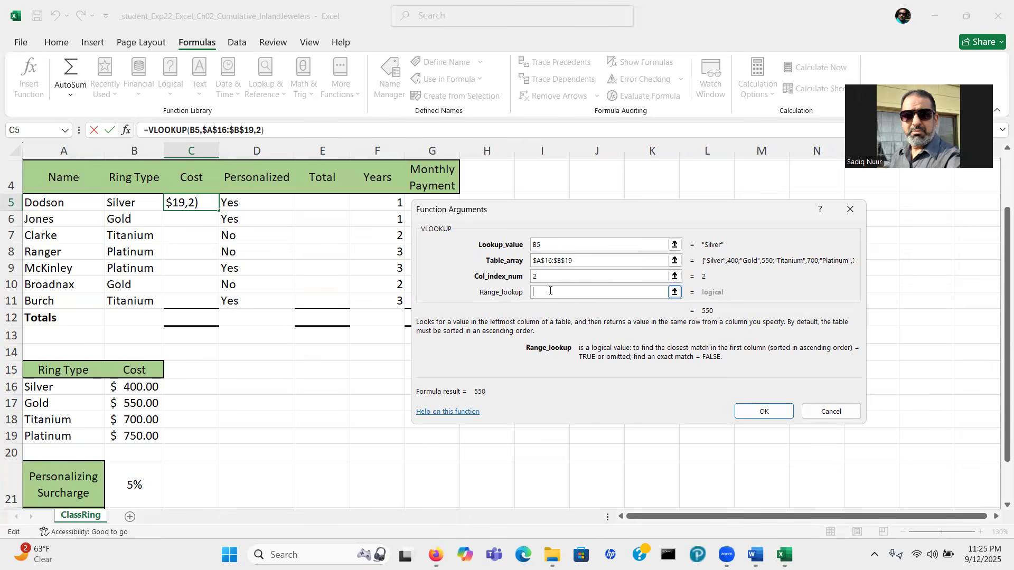
pyautogui.write('False')
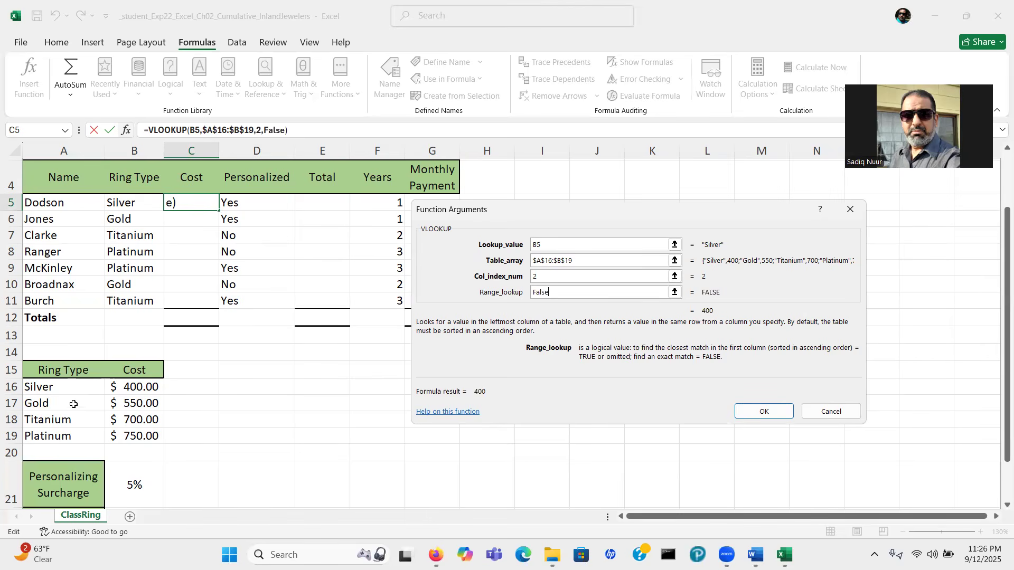
pyautogui.press('ctrl')
pyautogui.click(542, 276)
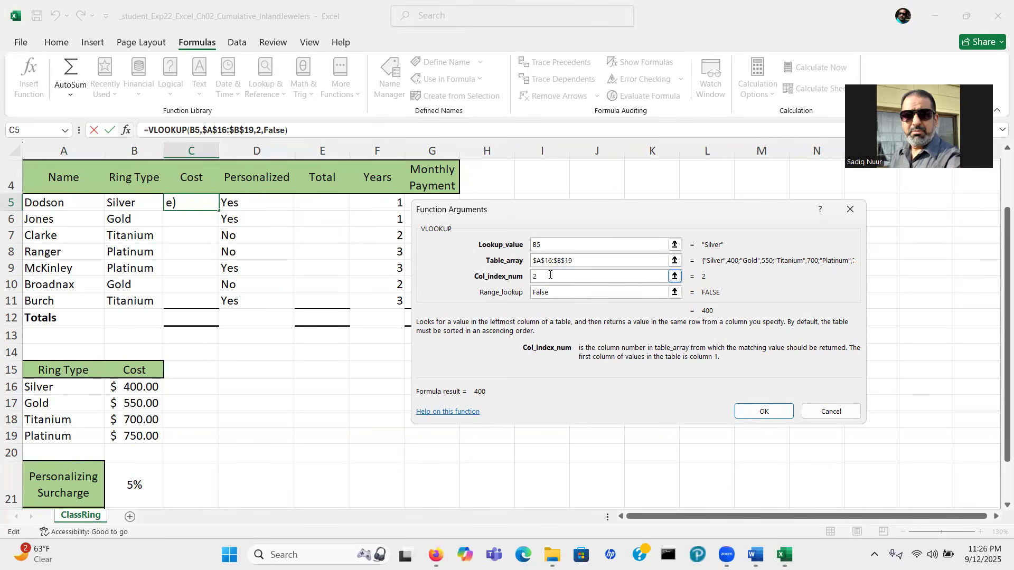
pyautogui.click(551, 292)
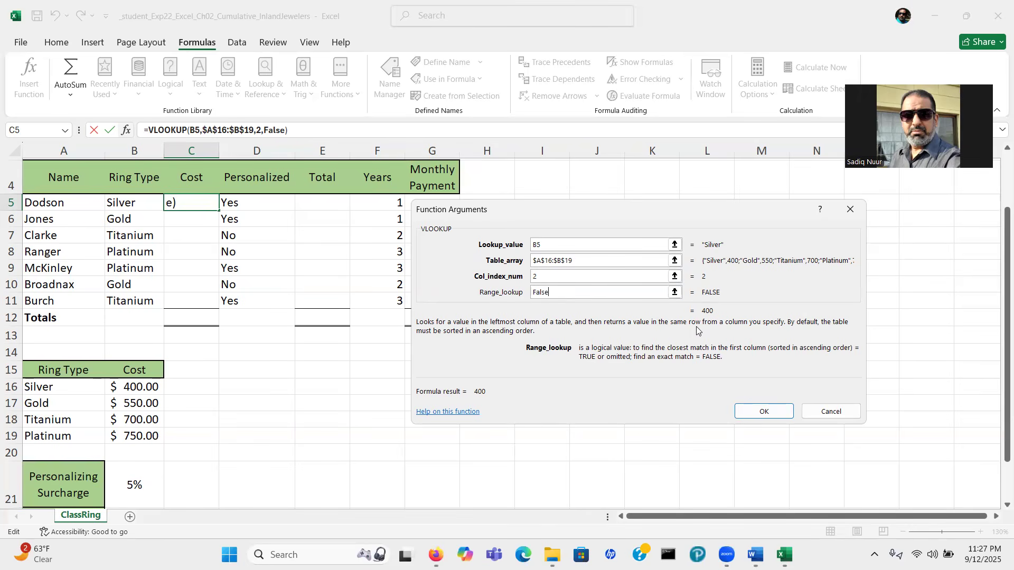
pyautogui.press('ctrl')
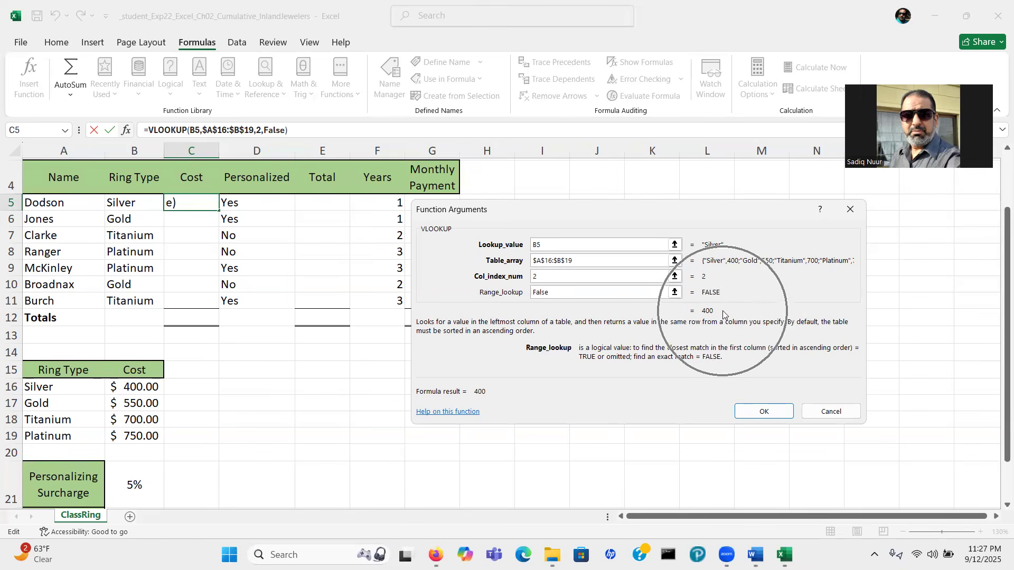
pyautogui.press('ctrl')
pyautogui.press('ctrl')
pyautogui.press('ctrl')
pyautogui.press('ctrl')
pyautogui.press('ctrl')
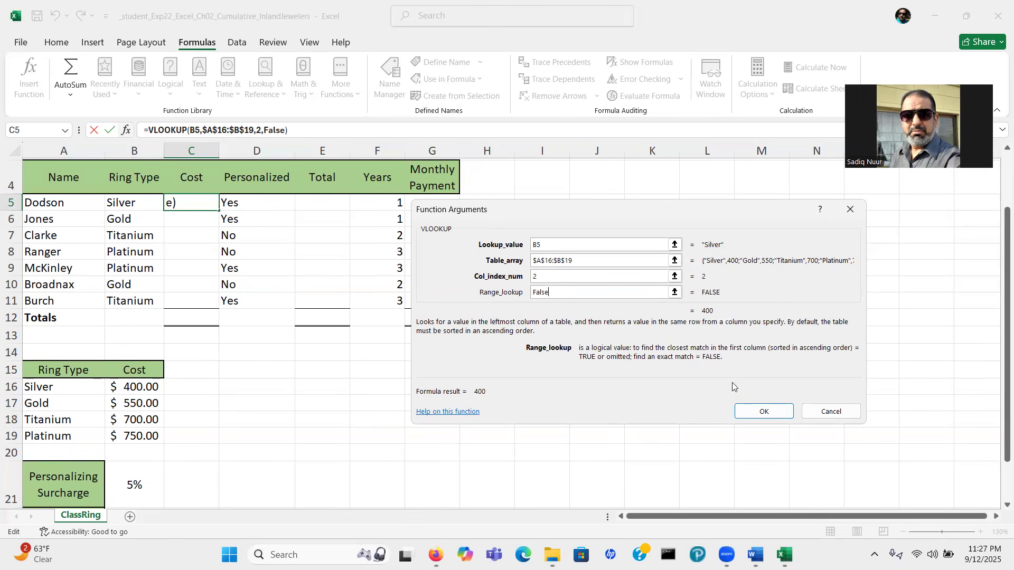
pyautogui.click(763, 412)
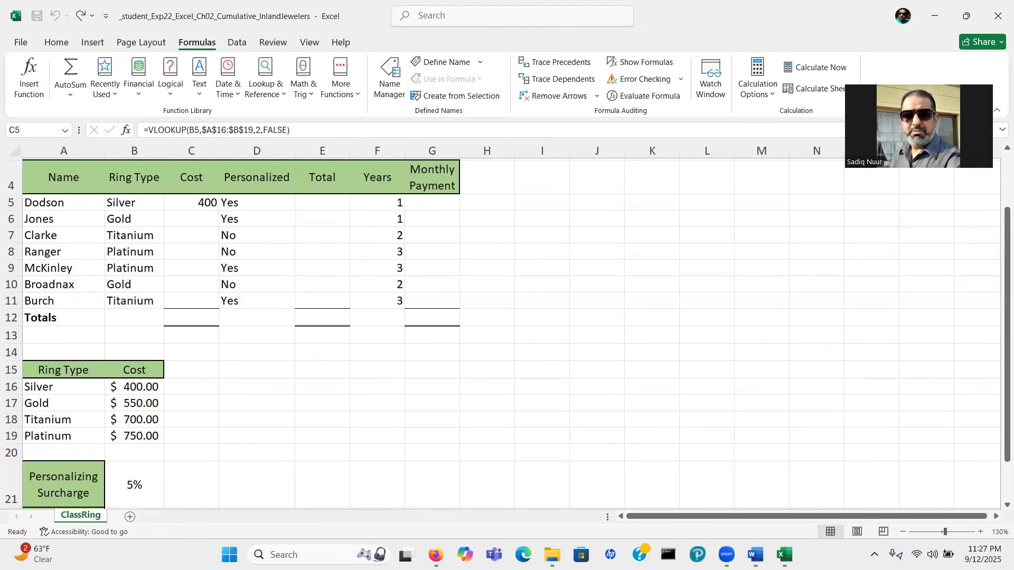
# - Read the fill instruction in Word, and fill the VLOOKUP function from cell C5 down to C6:C11 in the Excel workbook
pyautogui.moveTo(756, 554)
pyautogui.click(755, 496)
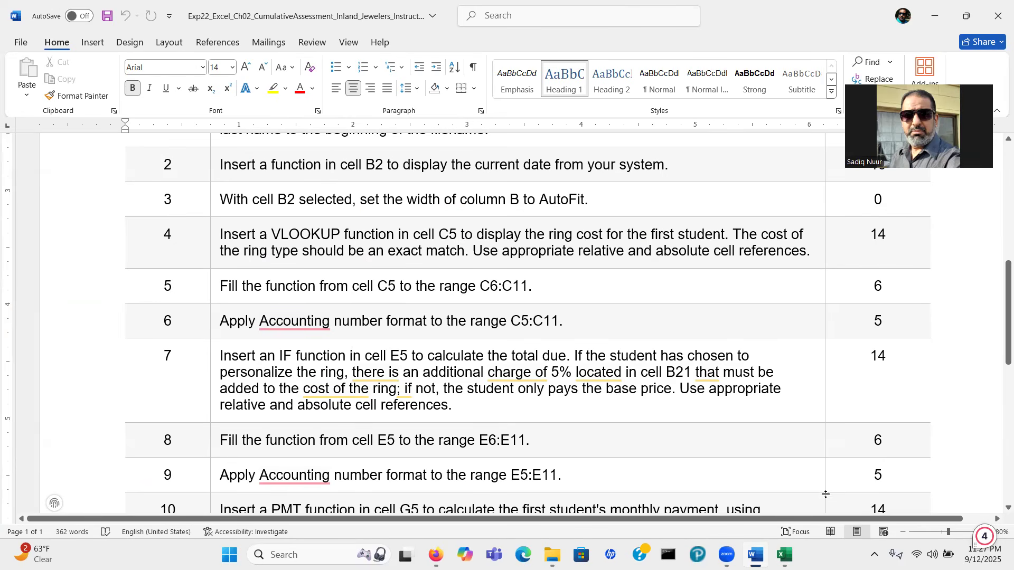
pyautogui.click(785, 556)
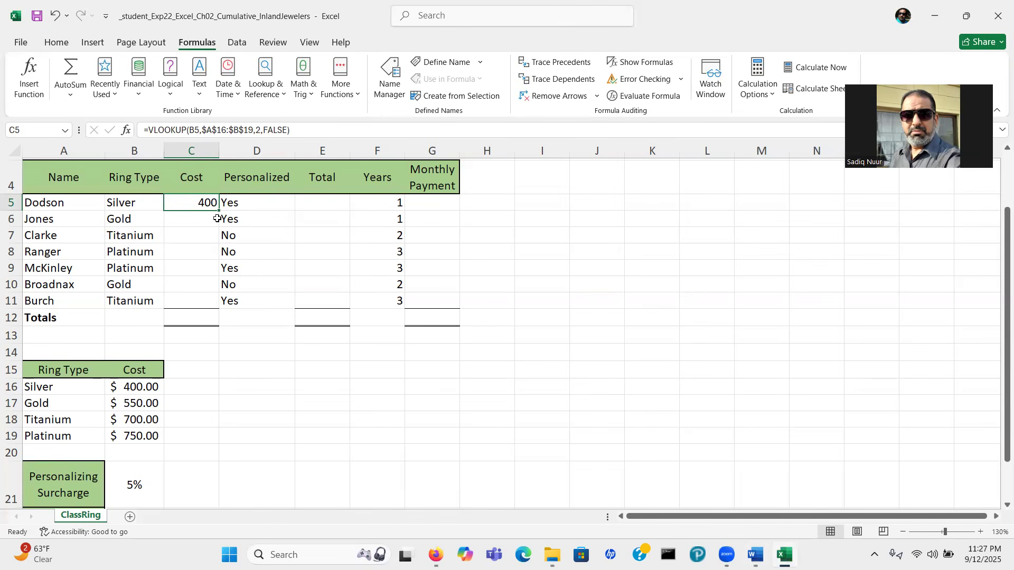
pyautogui.press('ctrl')
pyautogui.press('ctrl')
pyautogui.press('ctrl')
pyautogui.press('ctrl')
pyautogui.press('ctrl')
pyautogui.press('ctrl')
pyautogui.press('ctrl')
pyautogui.moveTo(219, 211); pyautogui.dragTo(220, 305)
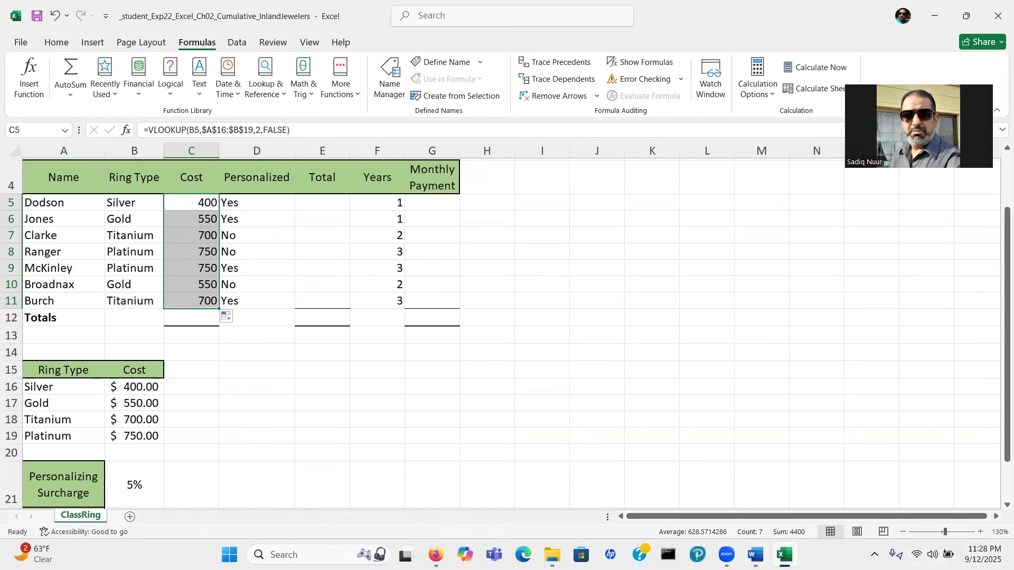
# - Read the number format instruction in Word, and apply the Accounting number format to C5:C11 in the Excel workbook
pyautogui.moveTo(785, 555)
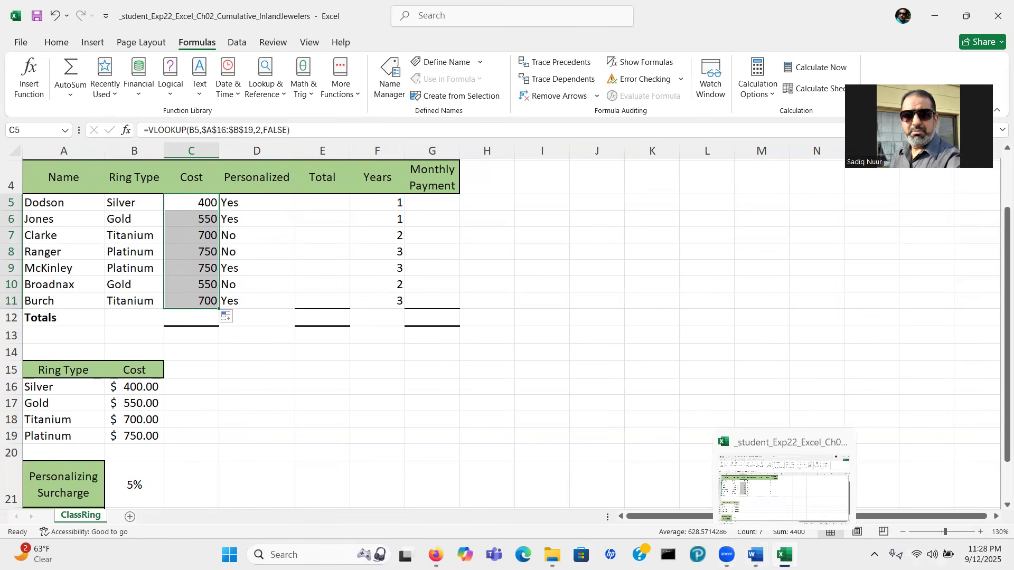
pyautogui.click(755, 554)
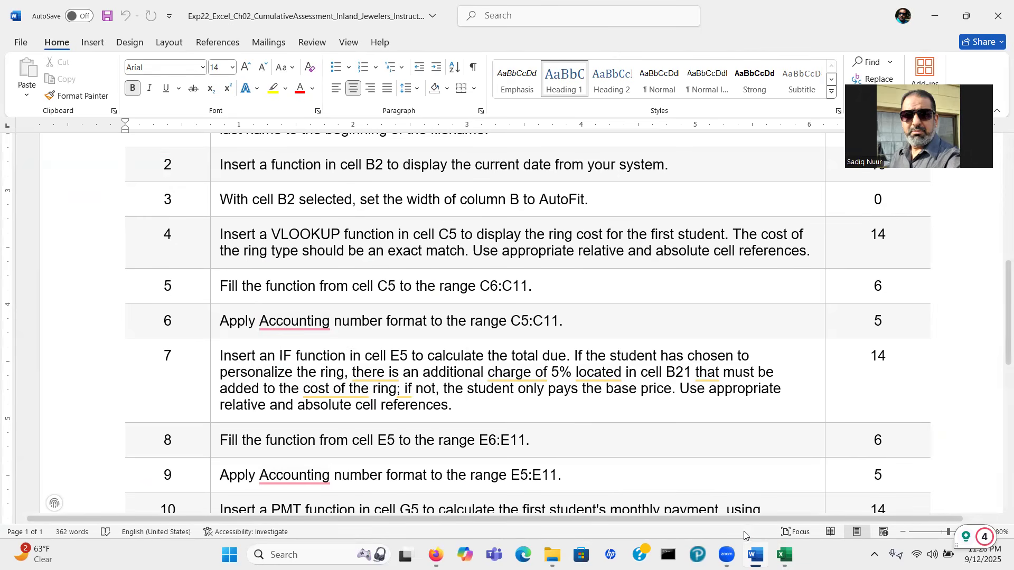
pyautogui.click(784, 554)
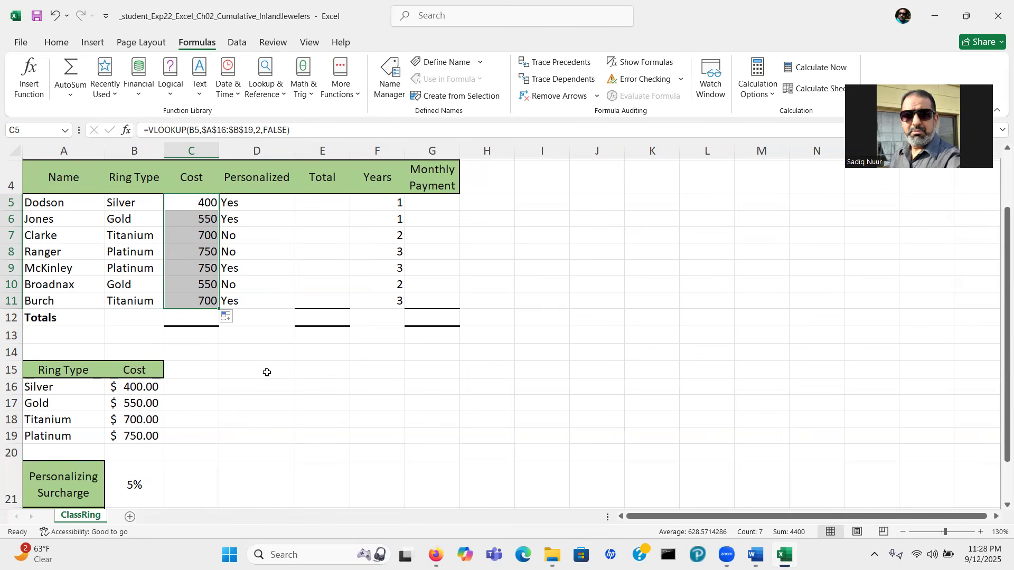
pyautogui.click(55, 44)
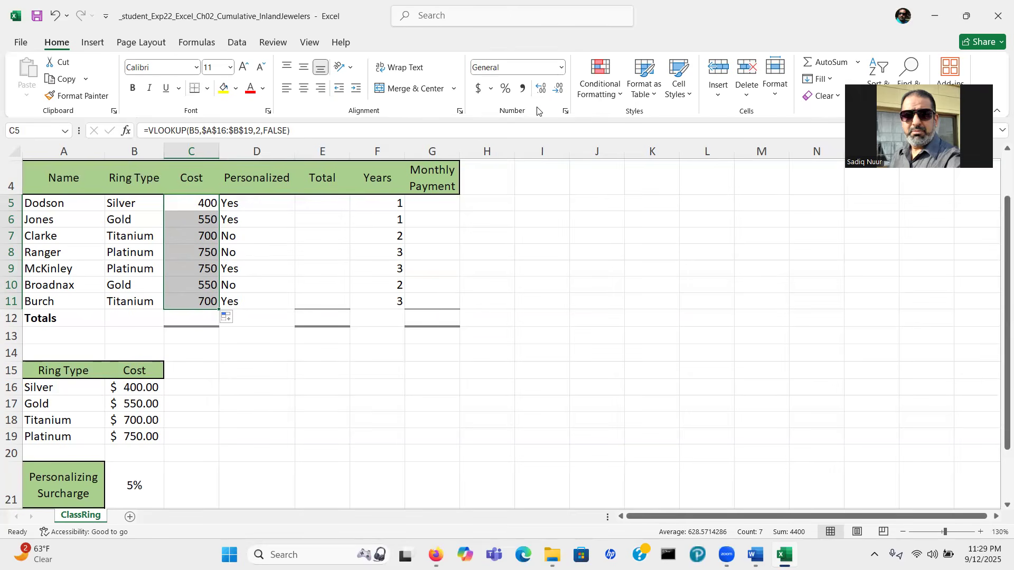
pyautogui.click(561, 67)
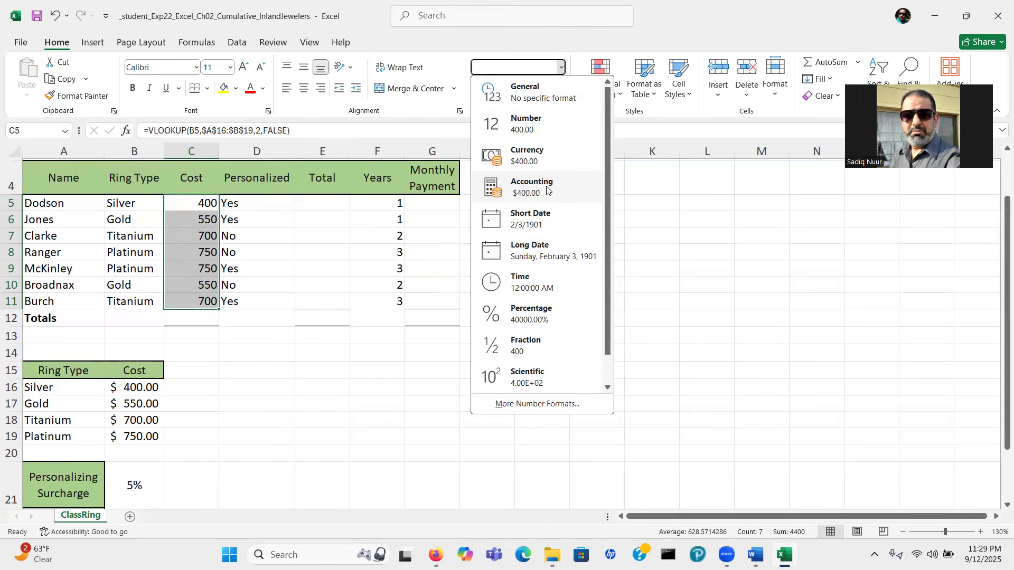
pyautogui.click(547, 190)
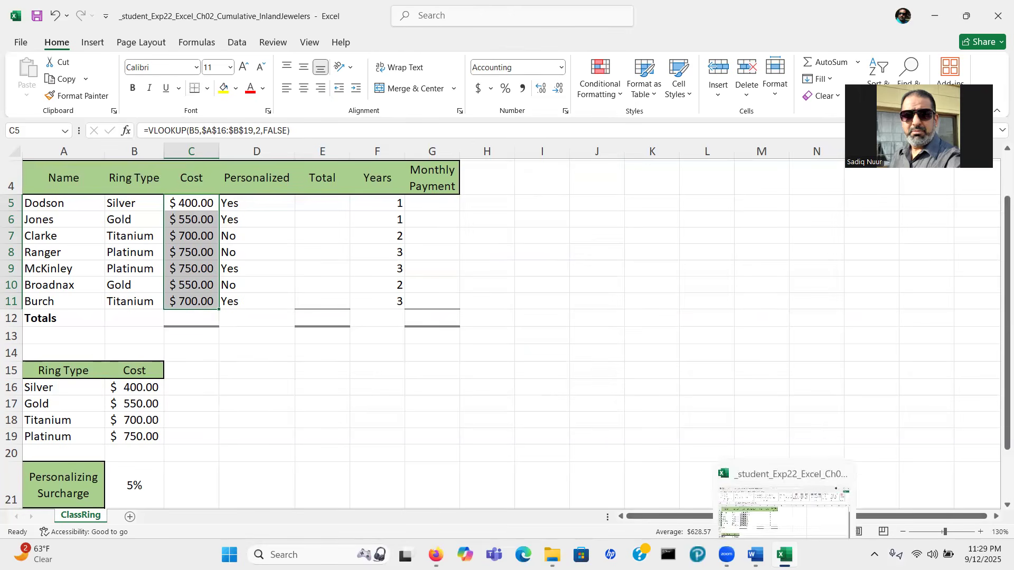
# - Read the IF function instruction in Word, and select cell E5 in the Excel workbook
pyautogui.click(756, 554)
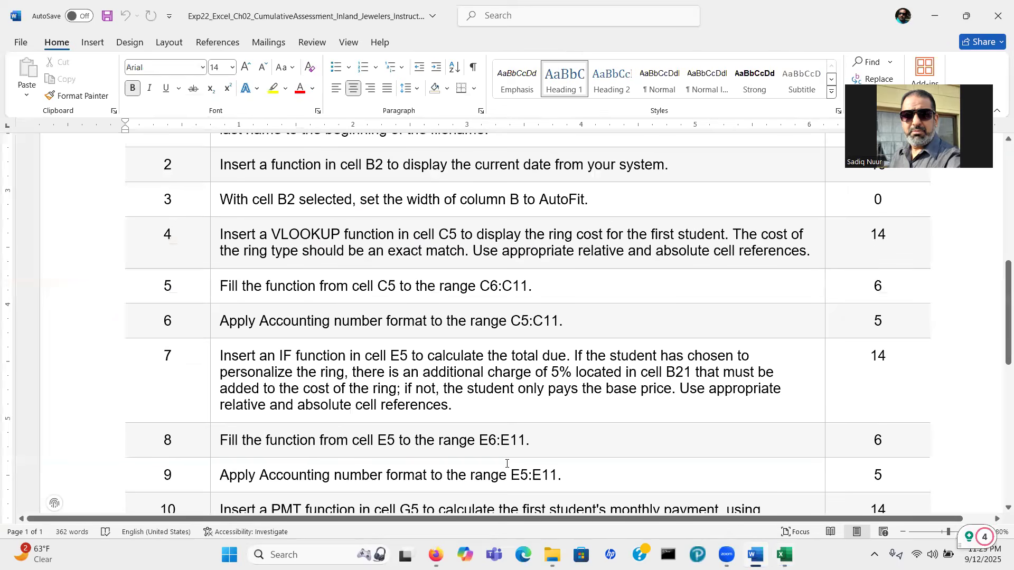
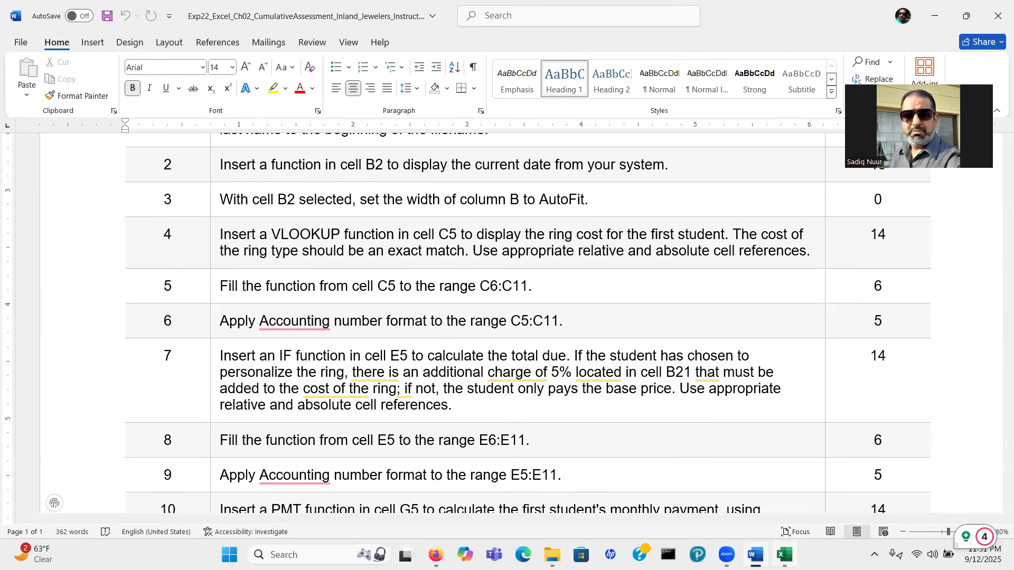
pyautogui.click(785, 555)
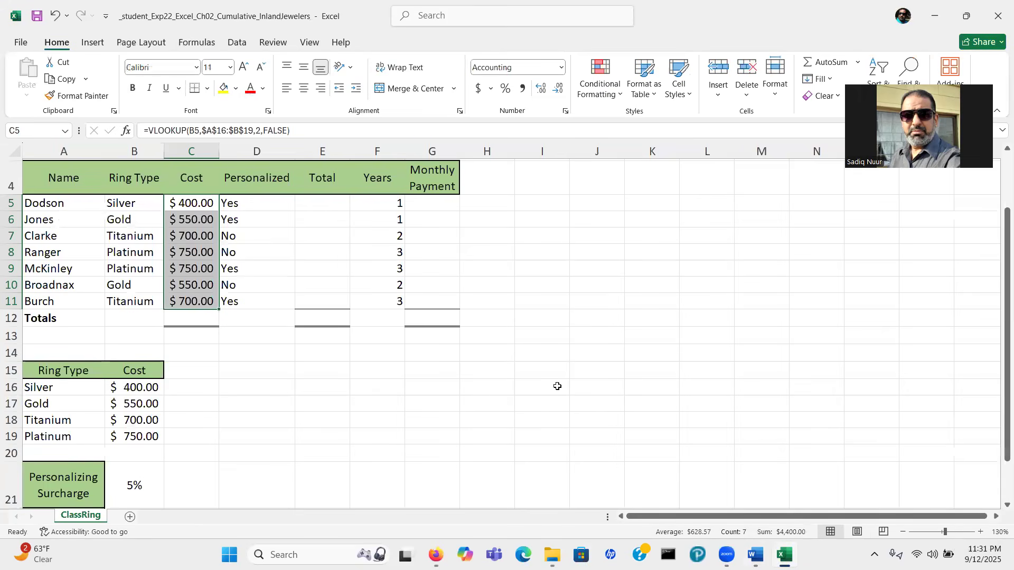
pyautogui.click(323, 203)
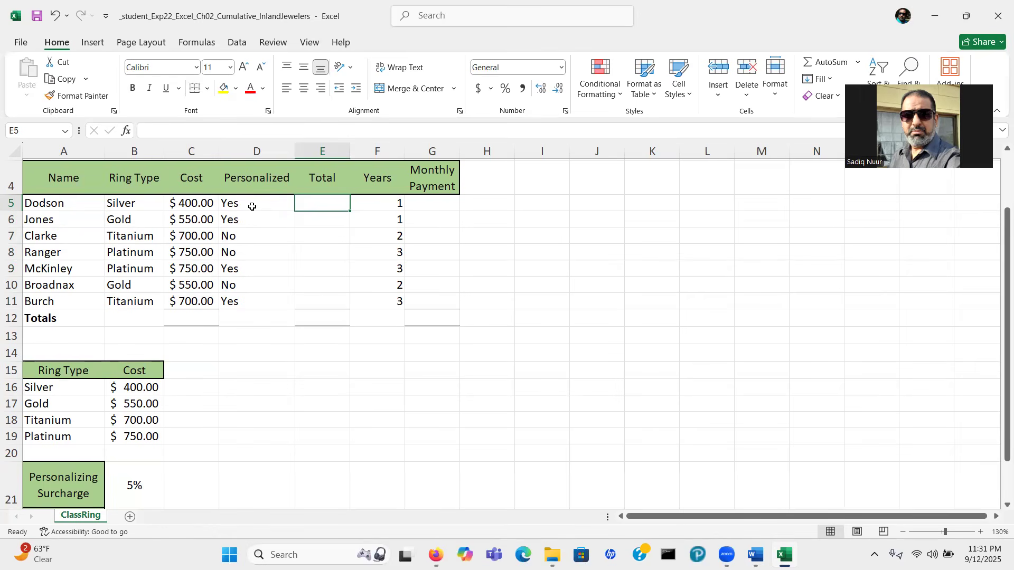
# - Start a logical IF function in cell E5 with the logical test D5="Yes"
pyautogui.moveTo(1007, 408); pyautogui.dragTo(1007, 421)
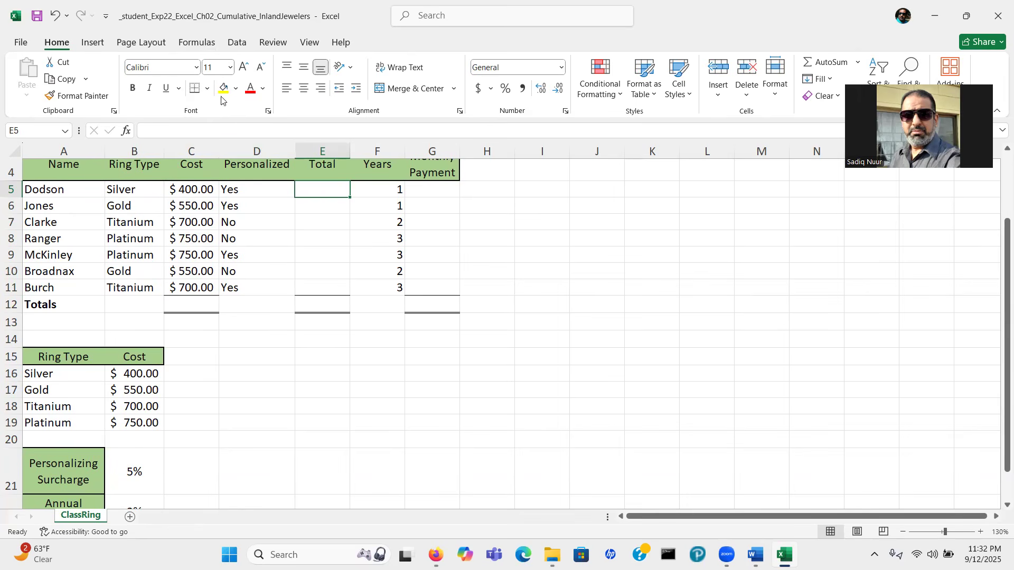
pyautogui.click(198, 49)
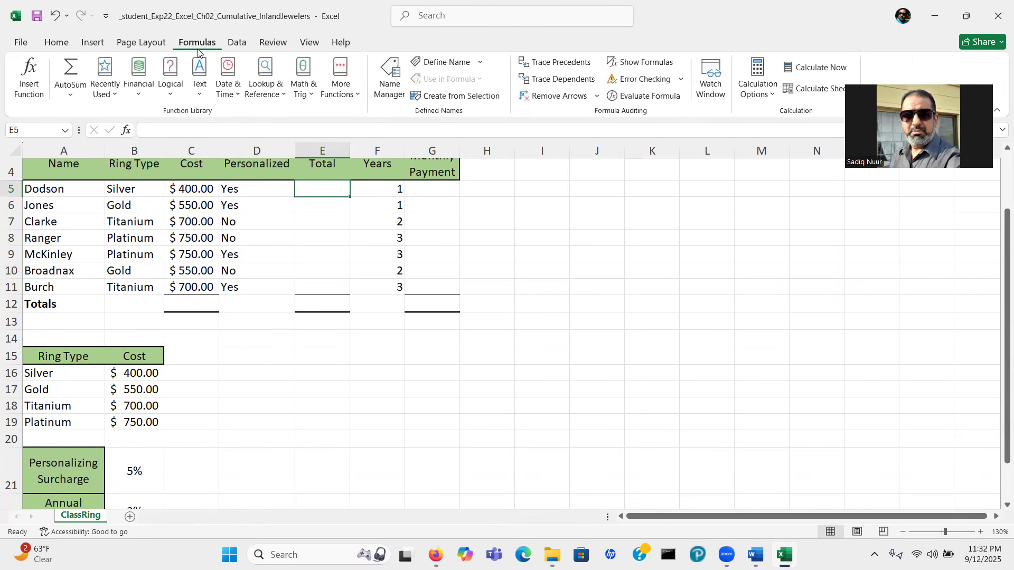
pyautogui.press('ctrl')
pyautogui.press('ctrl')
pyautogui.press('ctrl')
pyautogui.press('ctrl')
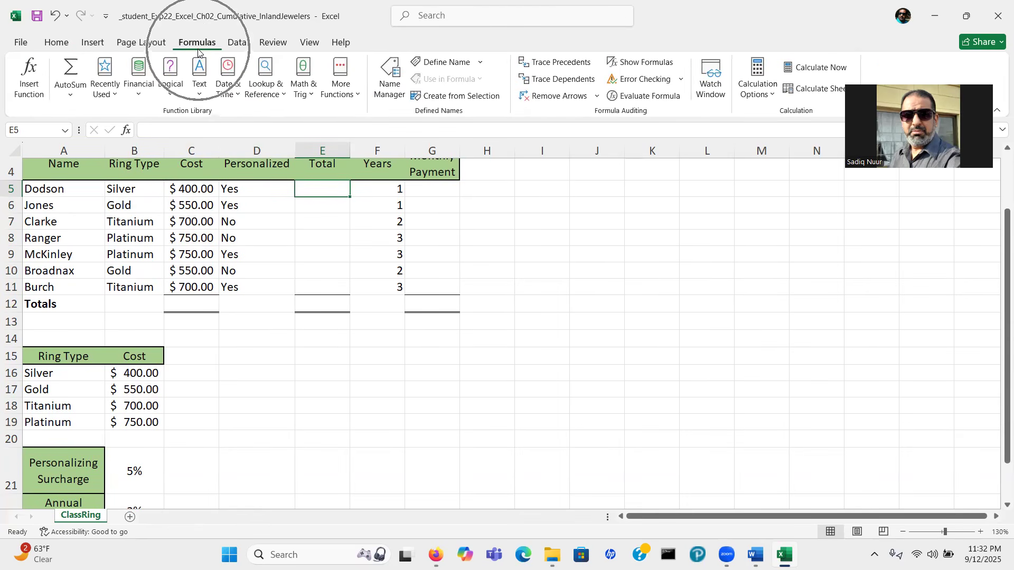
pyautogui.press('ctrl')
pyautogui.press('ctrl')
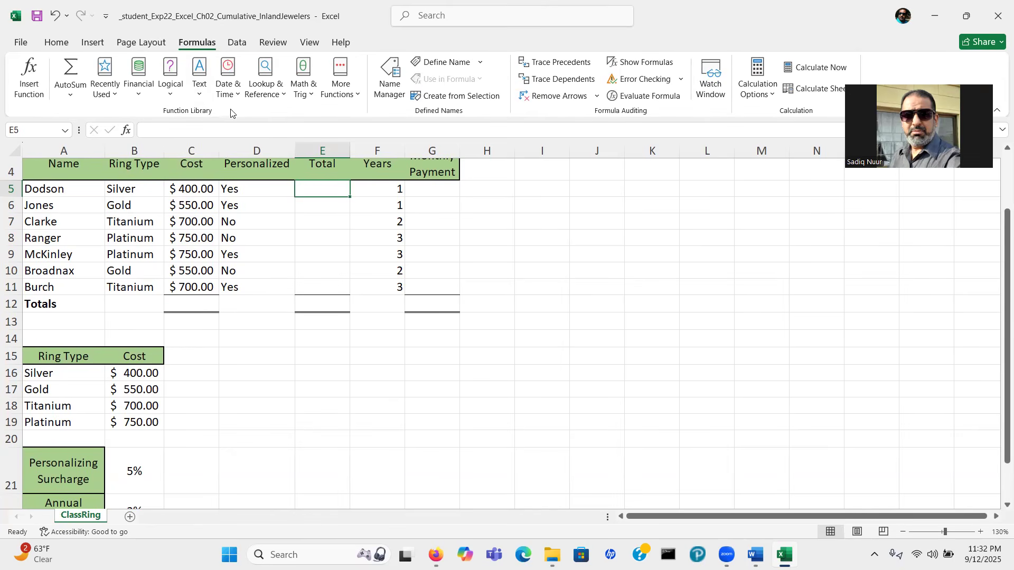
pyautogui.press('ctrl')
pyautogui.press('ctrl')
pyautogui.click(170, 96)
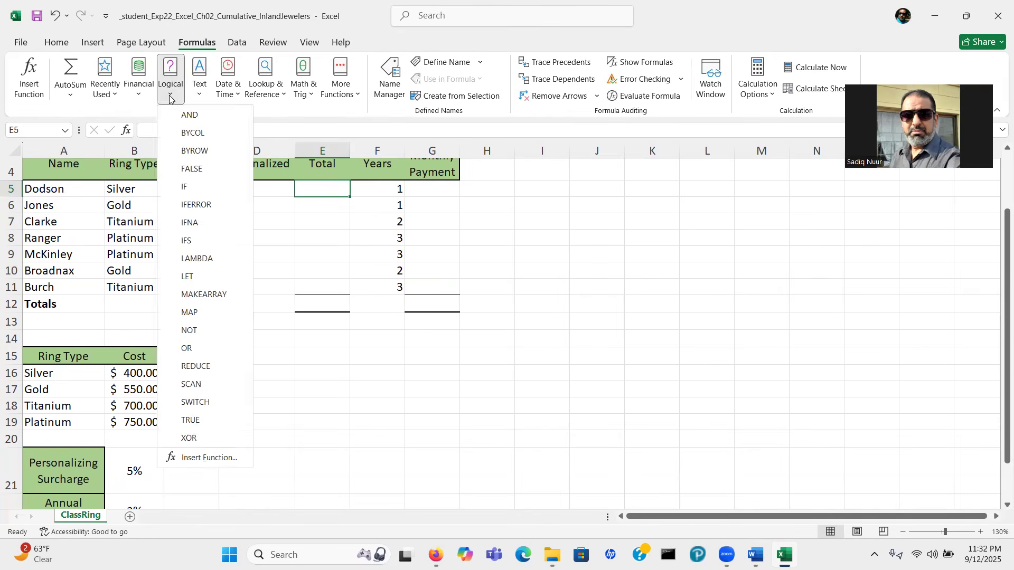
pyautogui.click(187, 187)
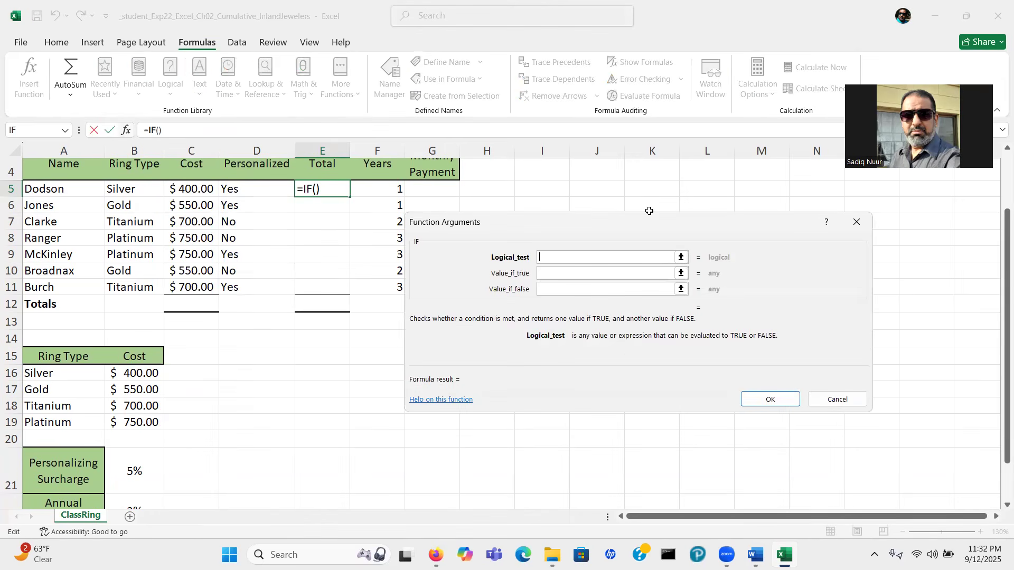
pyautogui.moveTo(655, 224); pyautogui.dragTo(674, 219)
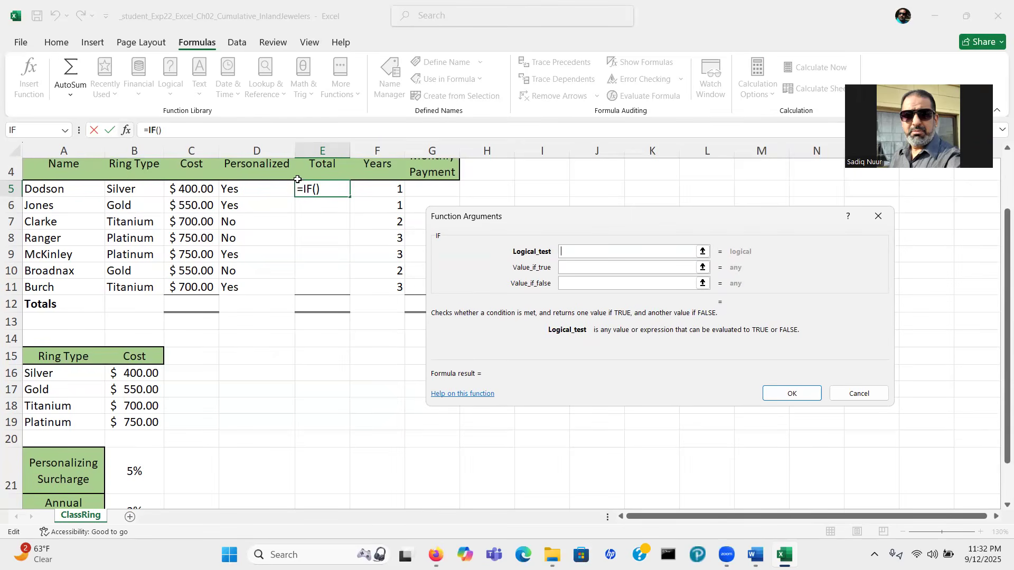
pyautogui.click(256, 190)
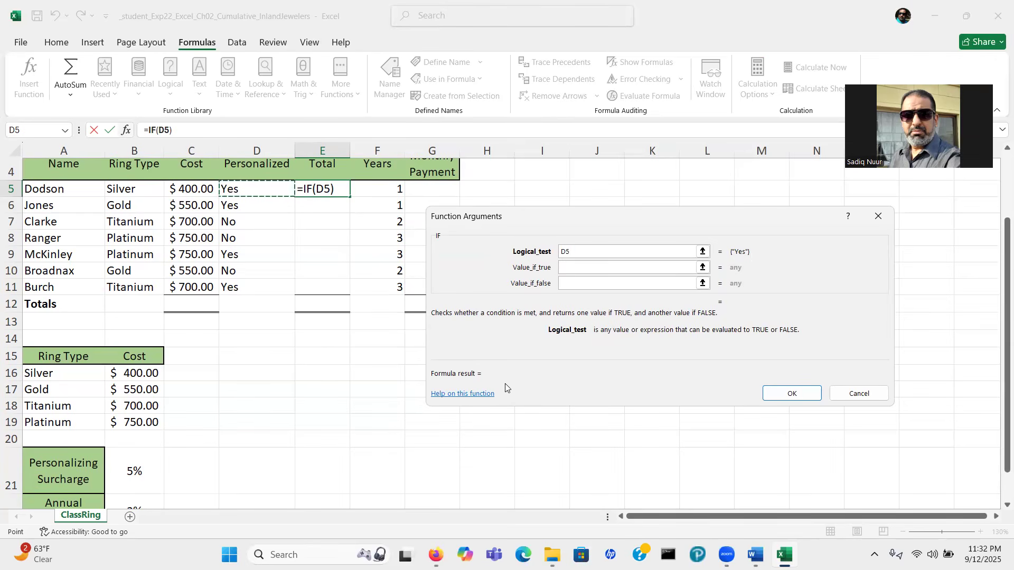
pyautogui.write('=')
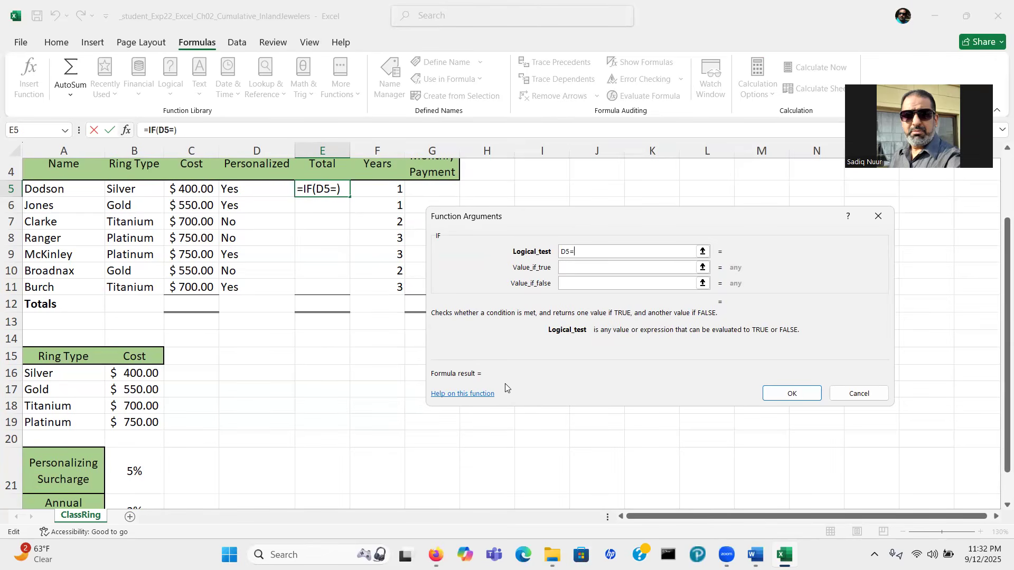
pyautogui.write('"Yes"')
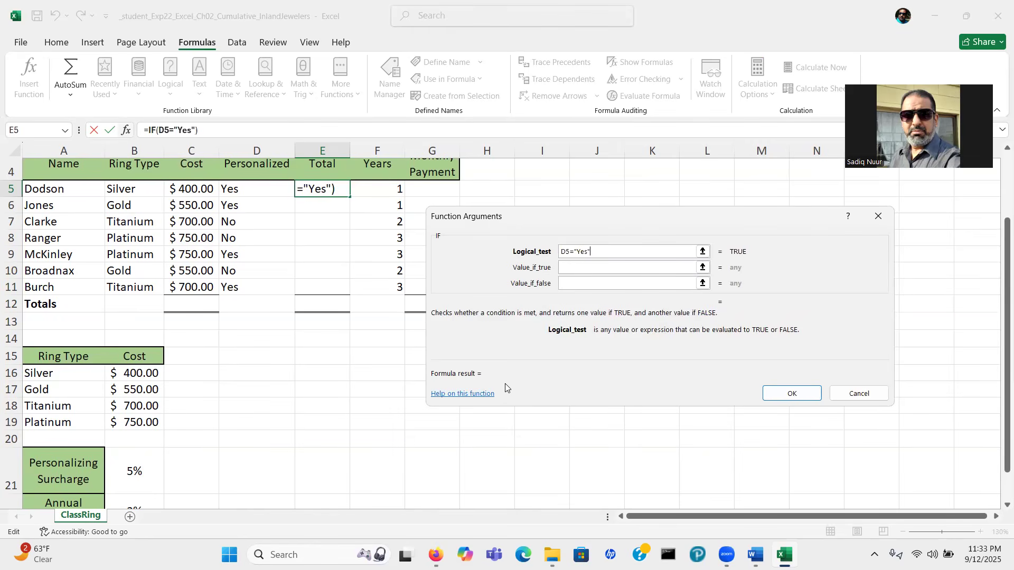
# - Set the IF function's value if true to C5*(1+$B$21), with an absolute reference to the personalizing surcharge
pyautogui.click(570, 265)
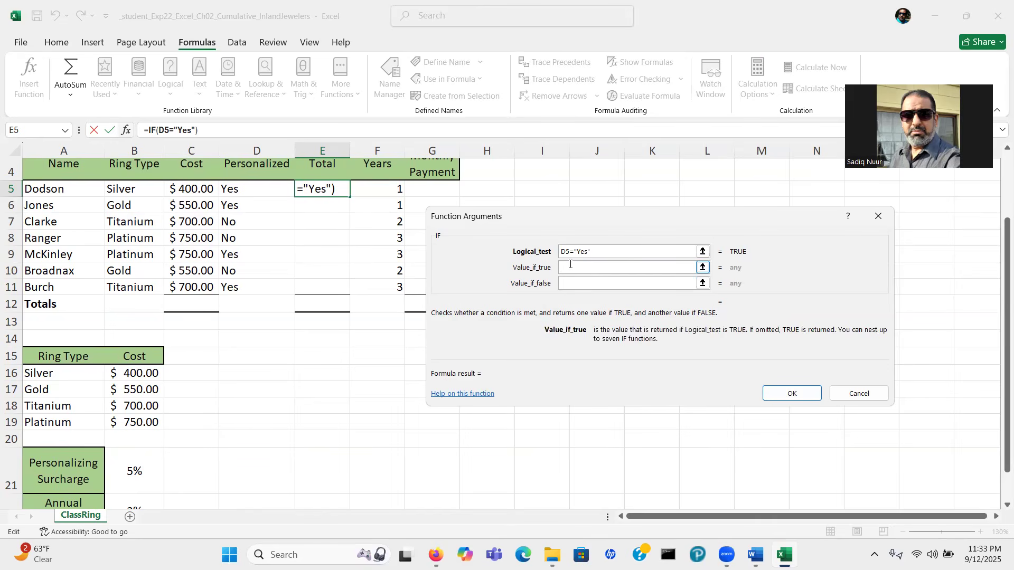
pyautogui.click(192, 189)
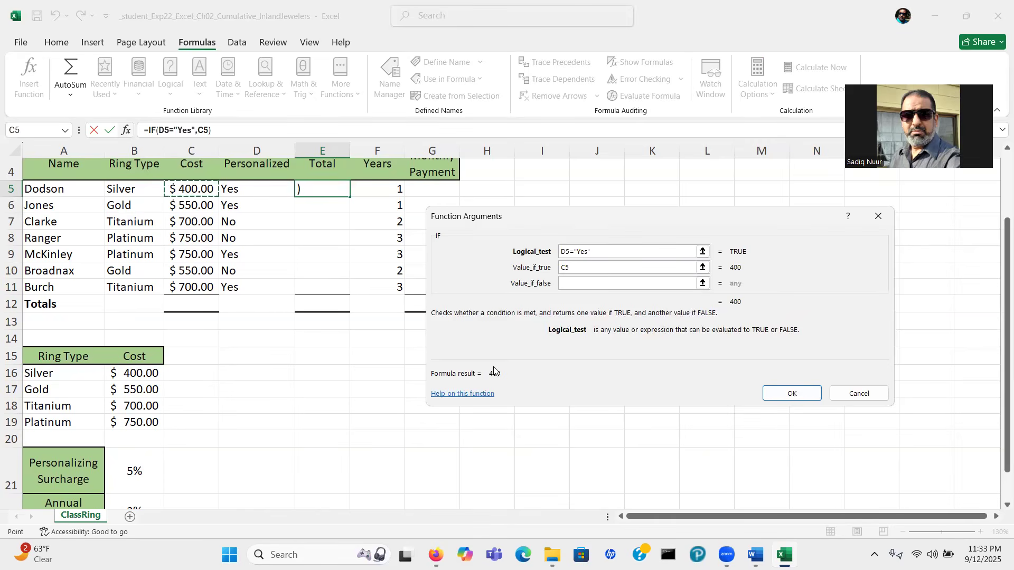
pyautogui.write('*')
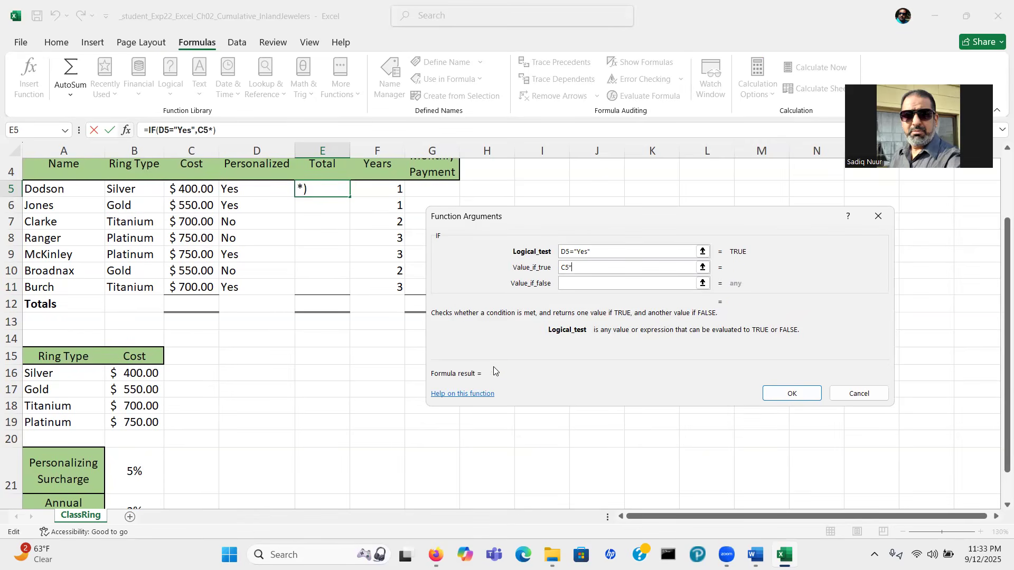
pyautogui.write('(1+')
pyautogui.click(87, 475)
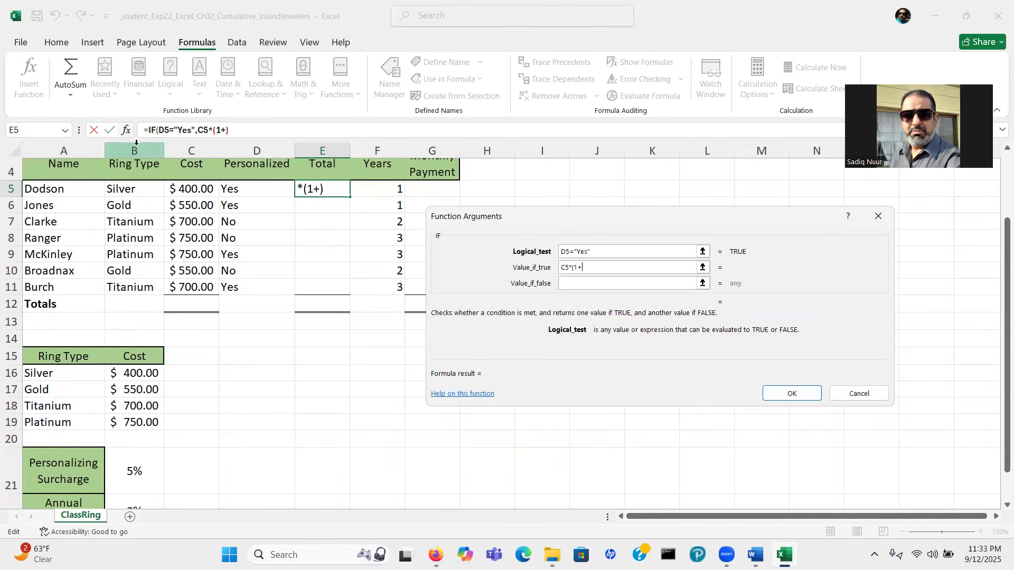
pyautogui.click(131, 471)
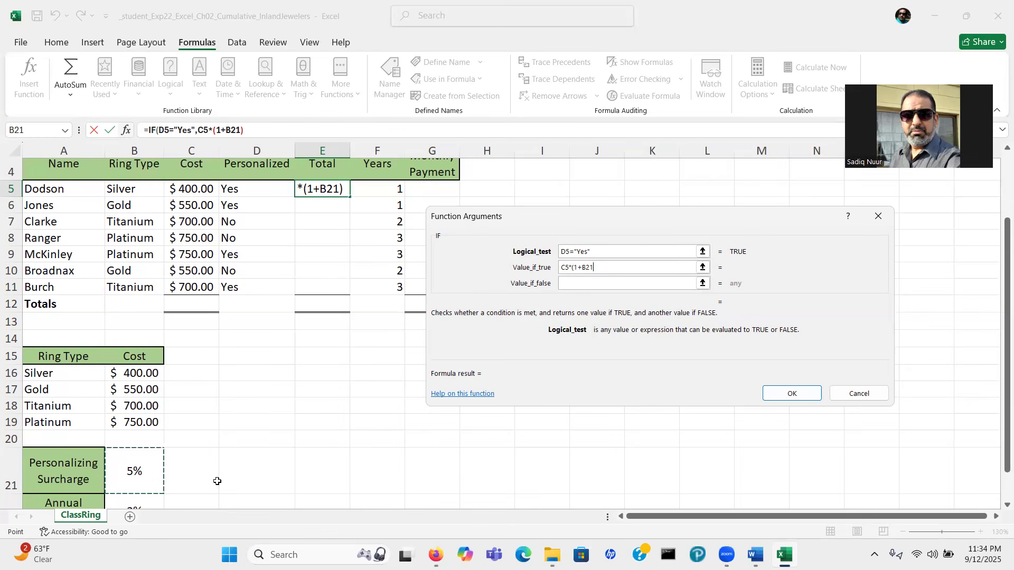
pyautogui.press('F4')
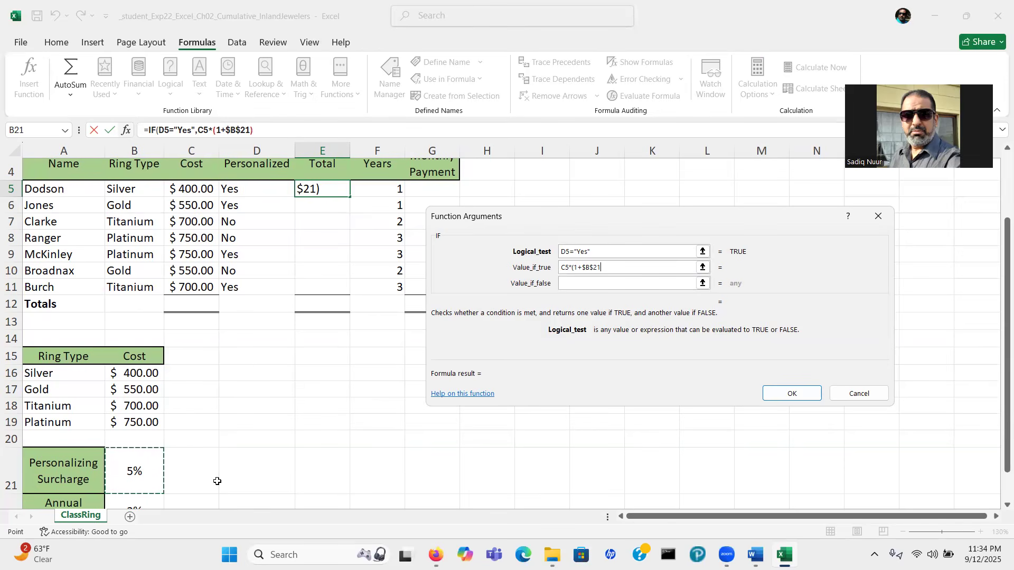
pyautogui.write(')')
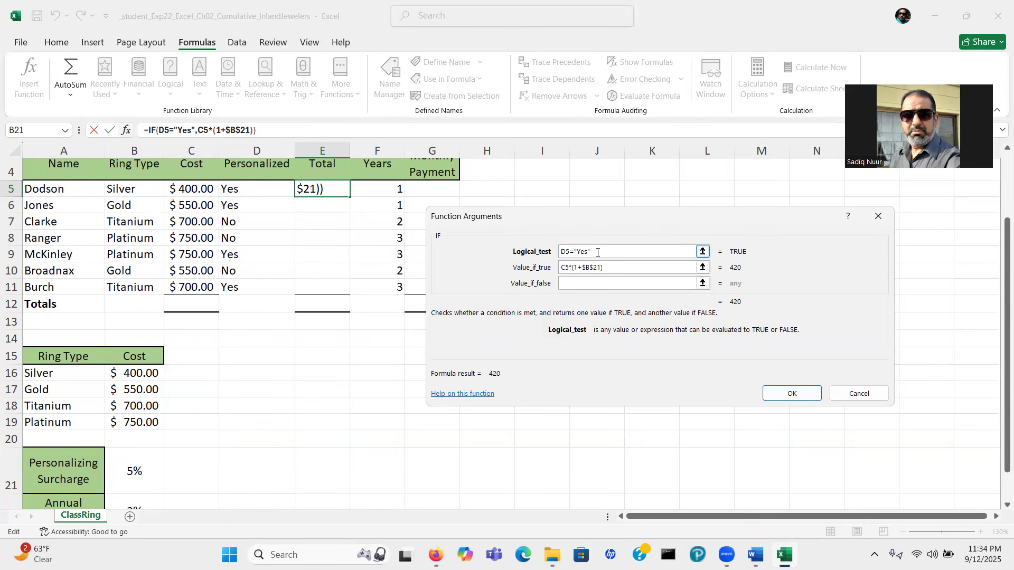
# - Set the IF function's value if false to C5, and insert the function into cell E5
pyautogui.click(576, 285)
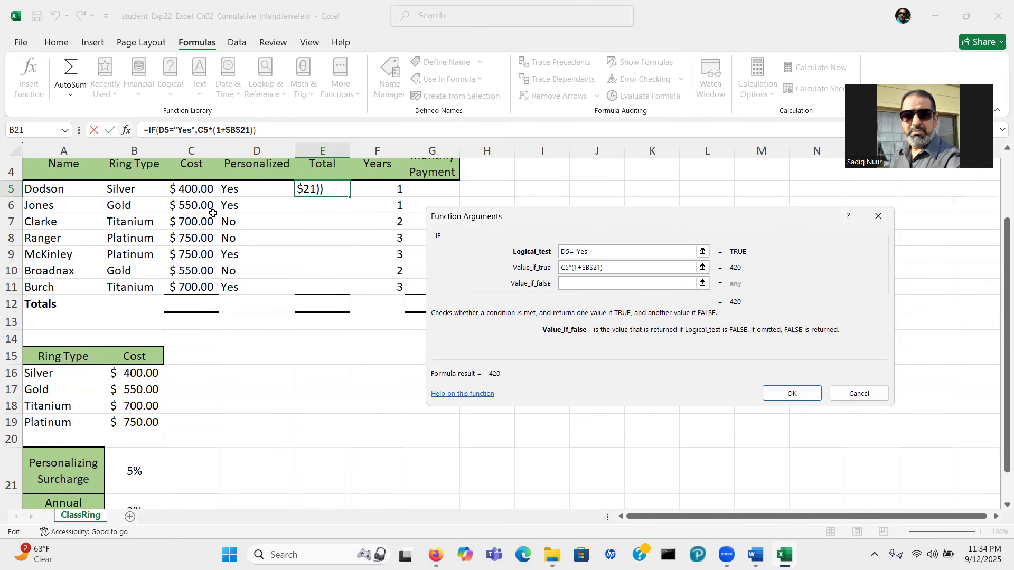
pyautogui.click(192, 191)
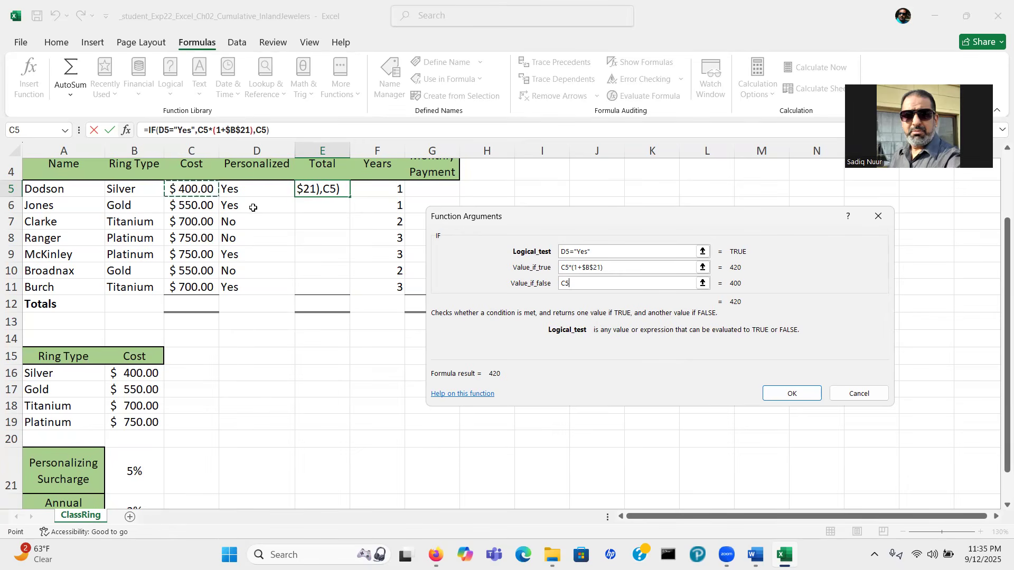
pyautogui.click(796, 396)
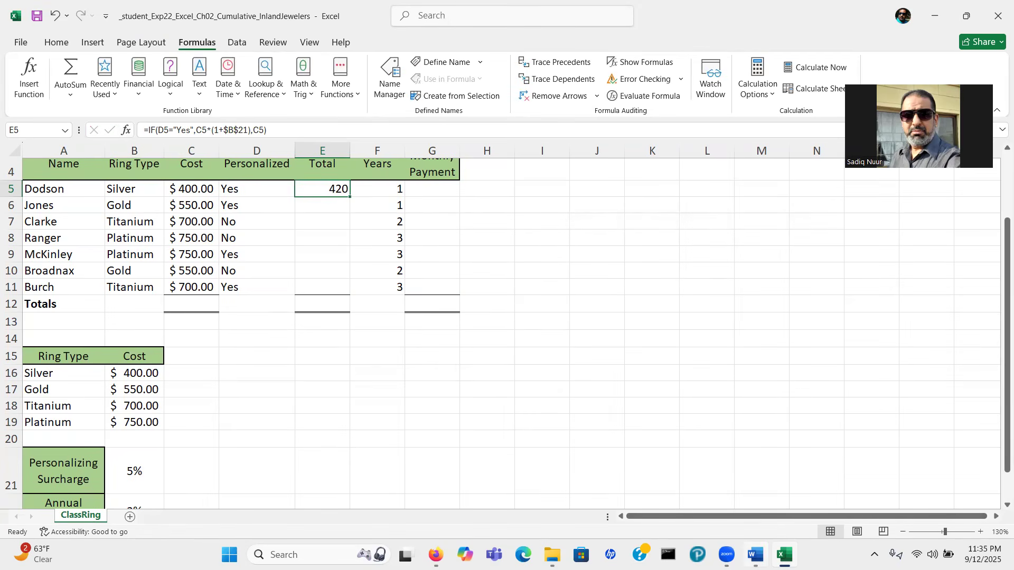
# - Read the next fill instruction in Word, and fill the IF function from cell E5 down to E6:E11 in the Excel workbook
pyautogui.click(756, 555)
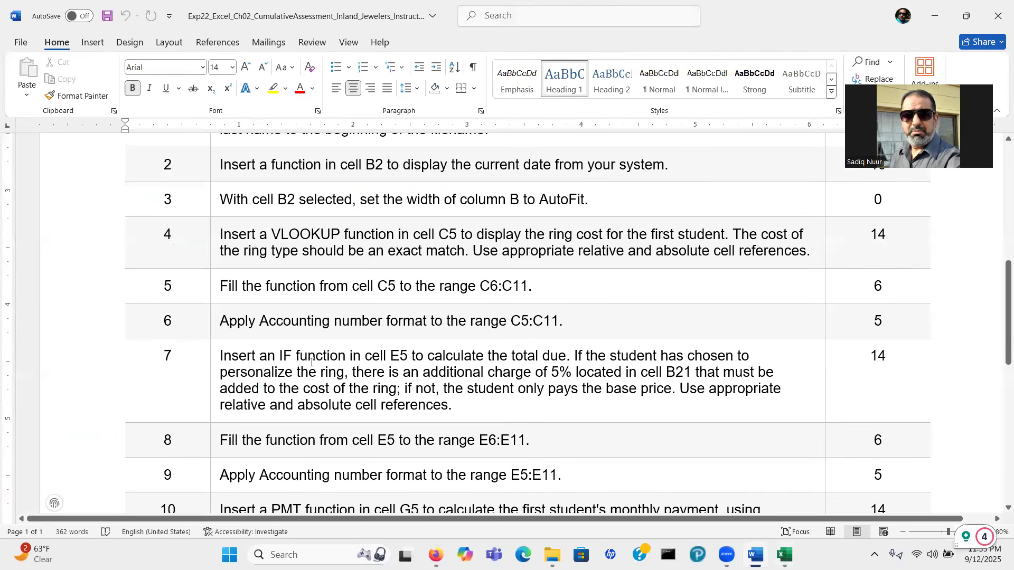
pyautogui.moveTo(998, 299); pyautogui.dragTo(999, 347)
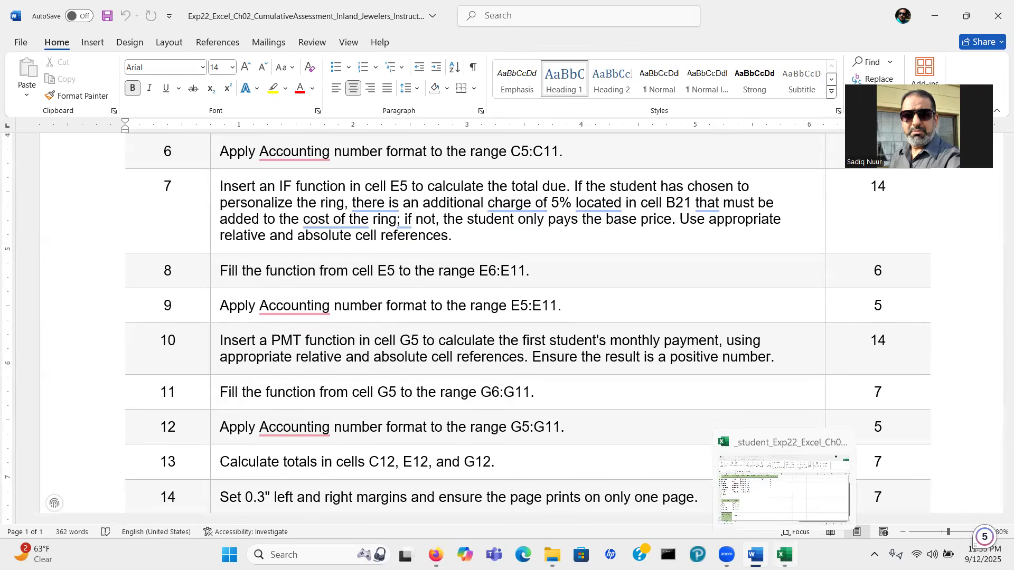
pyautogui.click(784, 554)
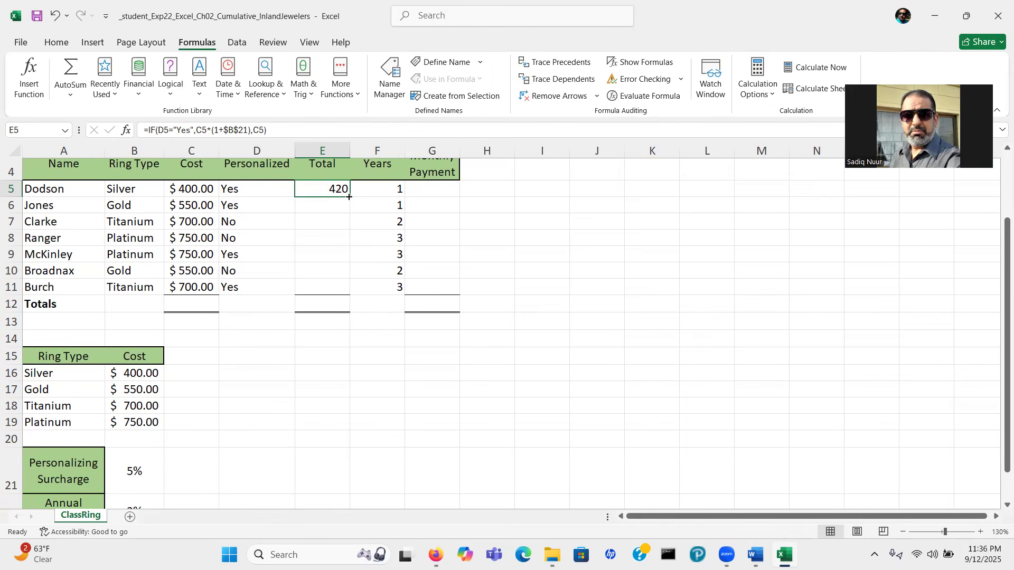
pyautogui.moveTo(349, 196); pyautogui.dragTo(359, 290)
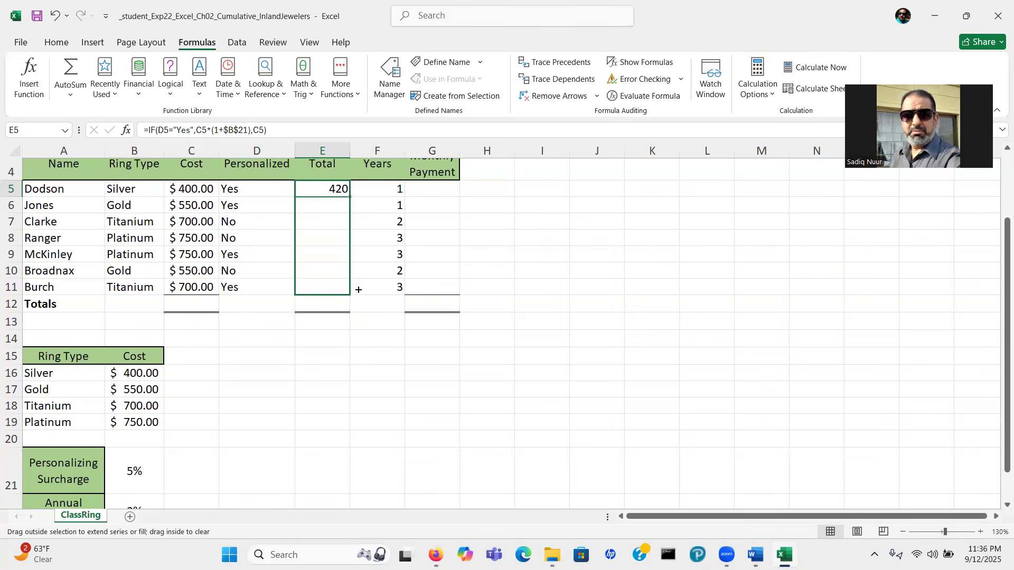
pyautogui.moveTo(359, 290); pyautogui.dragTo(359, 290)
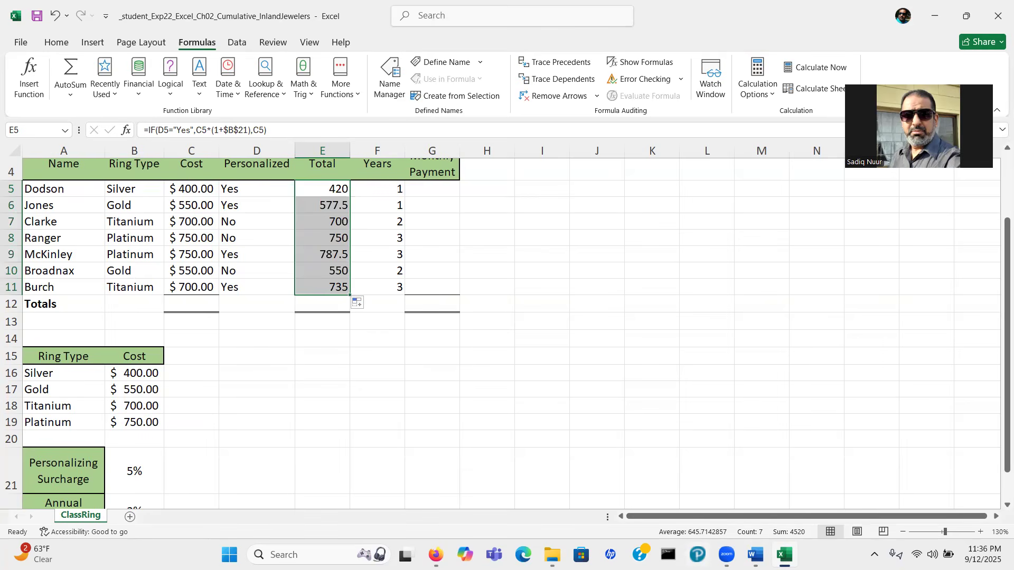
# - Read the next number format instruction in Word, and apply the Accounting number format to E5:E11 in the Excel workbook
pyautogui.click(756, 554)
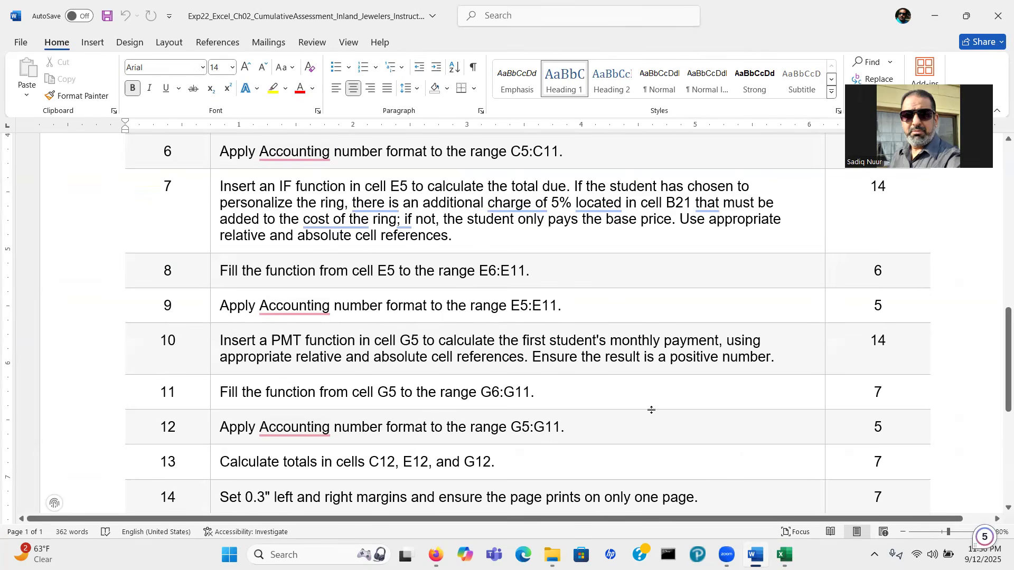
pyautogui.moveTo(785, 554)
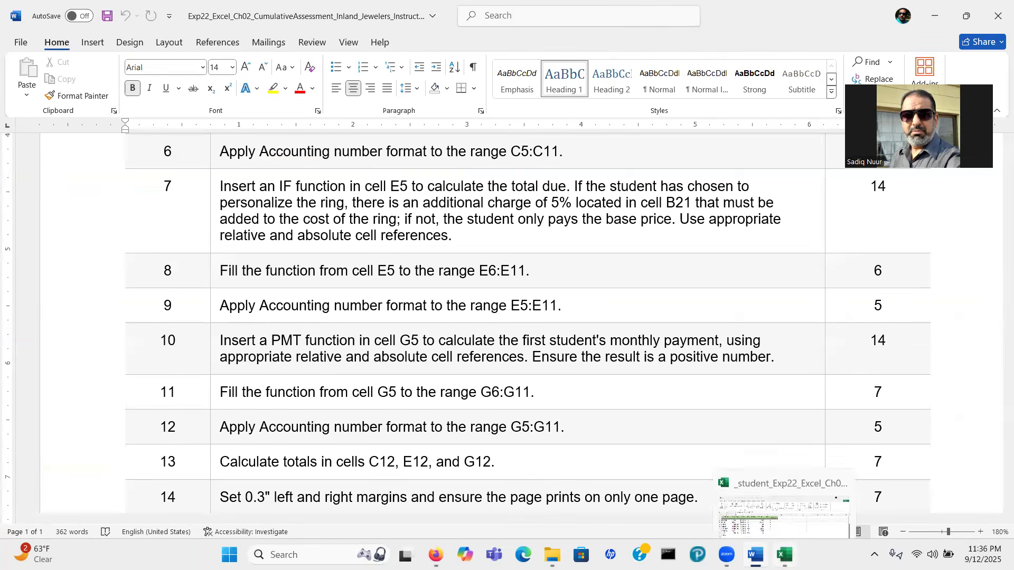
pyautogui.click(785, 554)
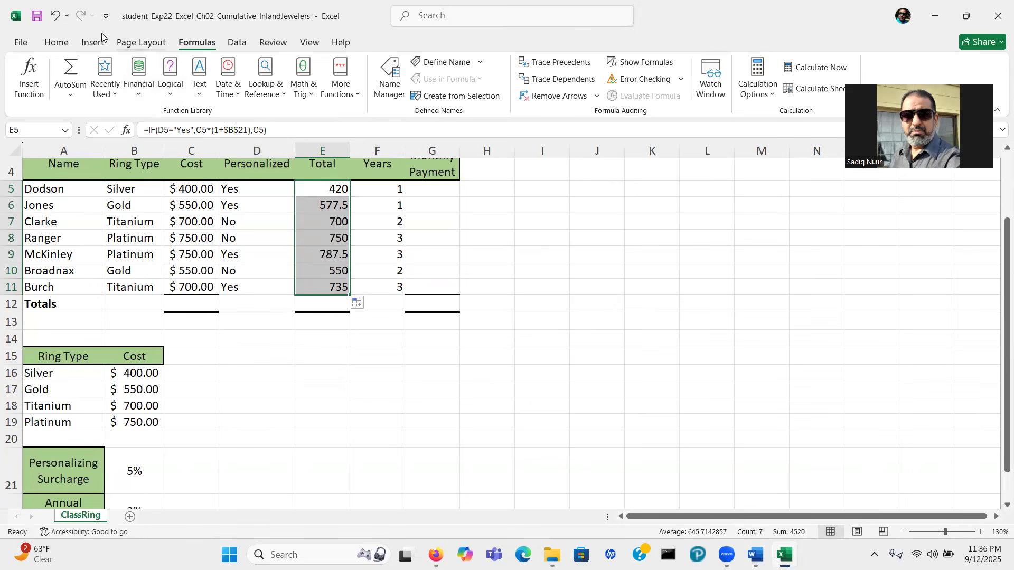
pyautogui.click(62, 43)
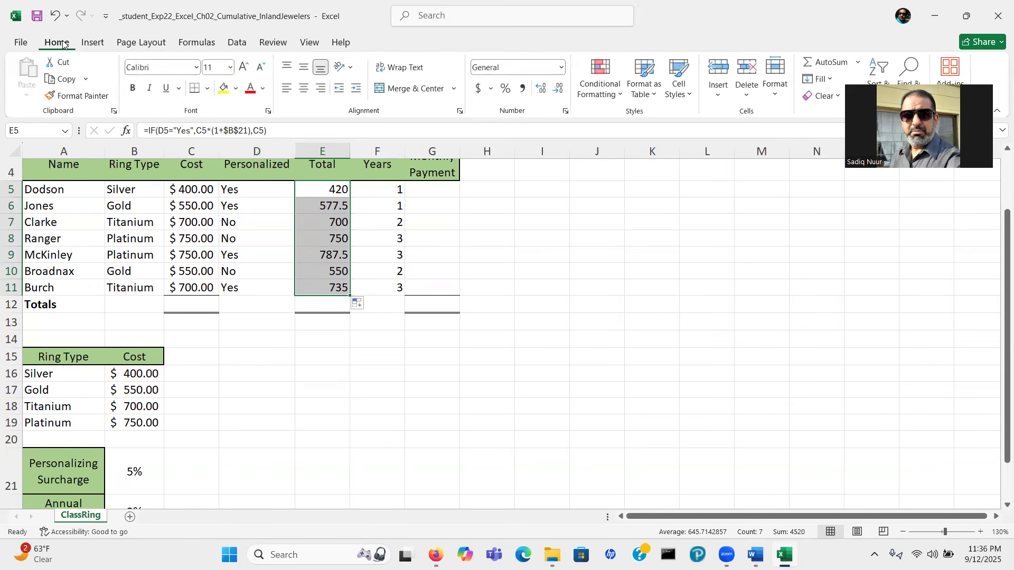
pyautogui.press('ctrl')
pyautogui.press('ctrl')
pyautogui.press('ctrl')
pyautogui.press('ctrl')
pyautogui.press('ctrl')
pyautogui.press('ctrl')
pyautogui.click(561, 68)
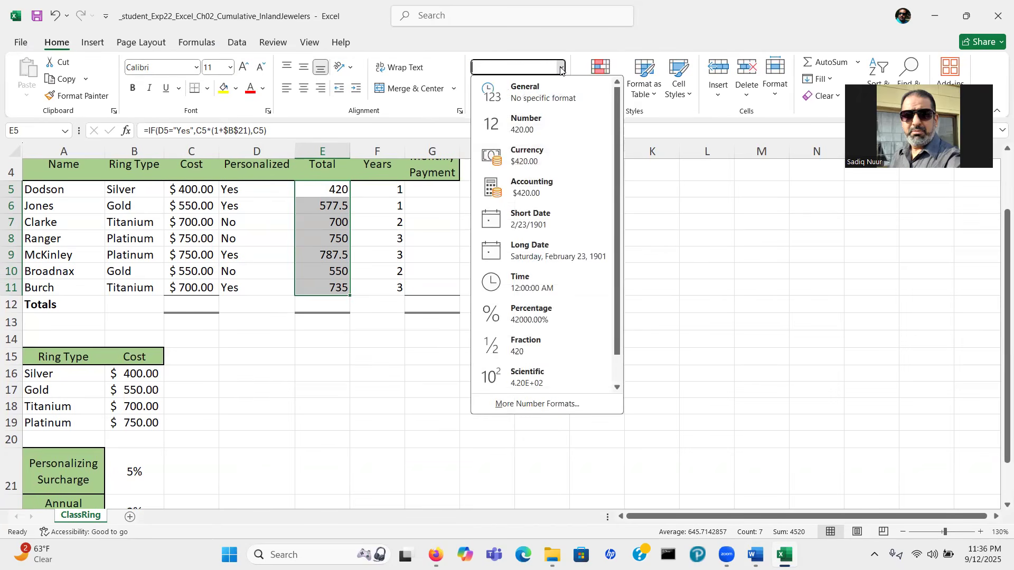
pyautogui.click(547, 188)
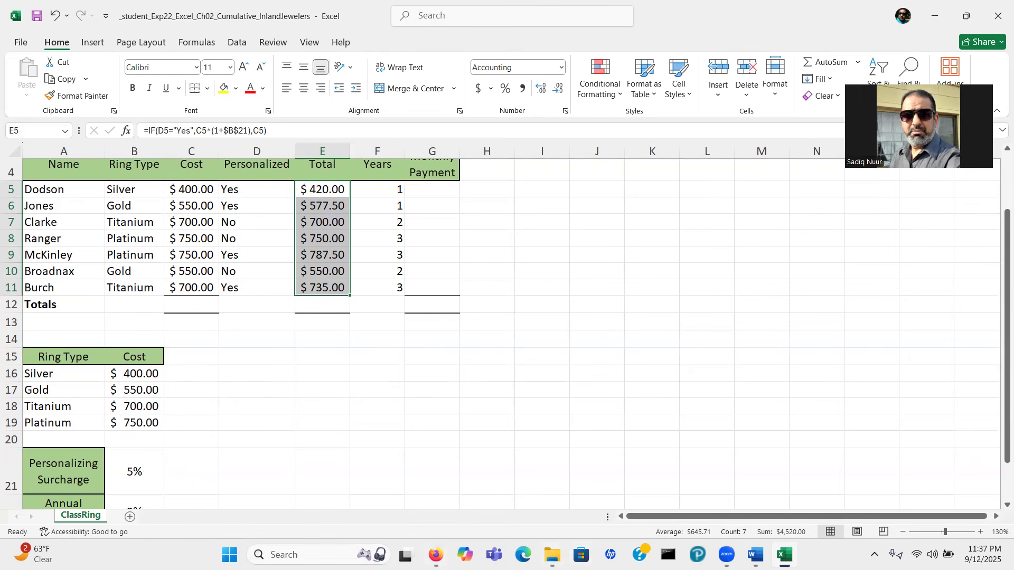
# - Read the PMT function instruction and the remaining steps in Word, and select cell G5 in the Excel workbook
pyautogui.click(757, 554)
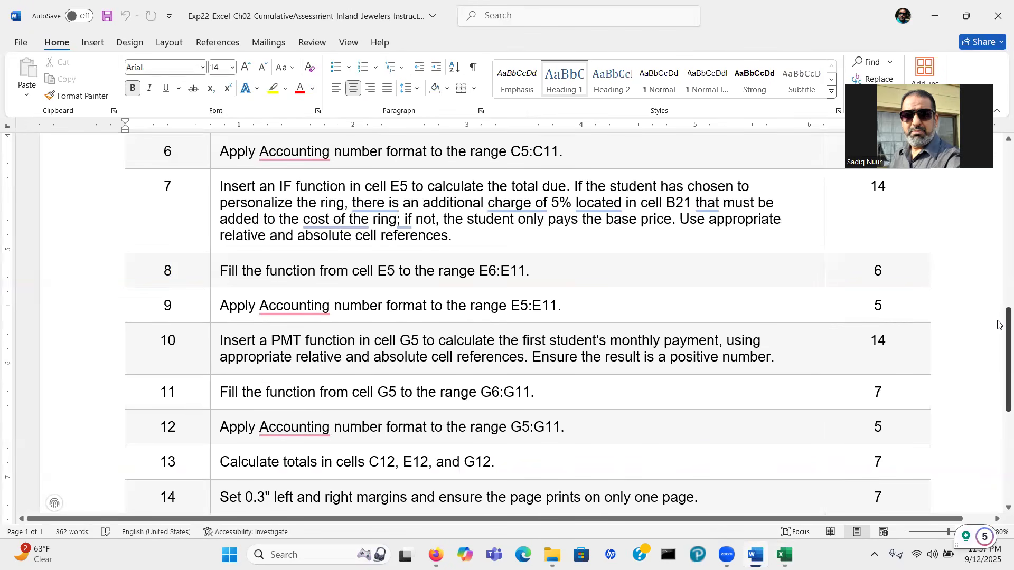
pyautogui.moveTo(1000, 325); pyautogui.dragTo(1000, 377)
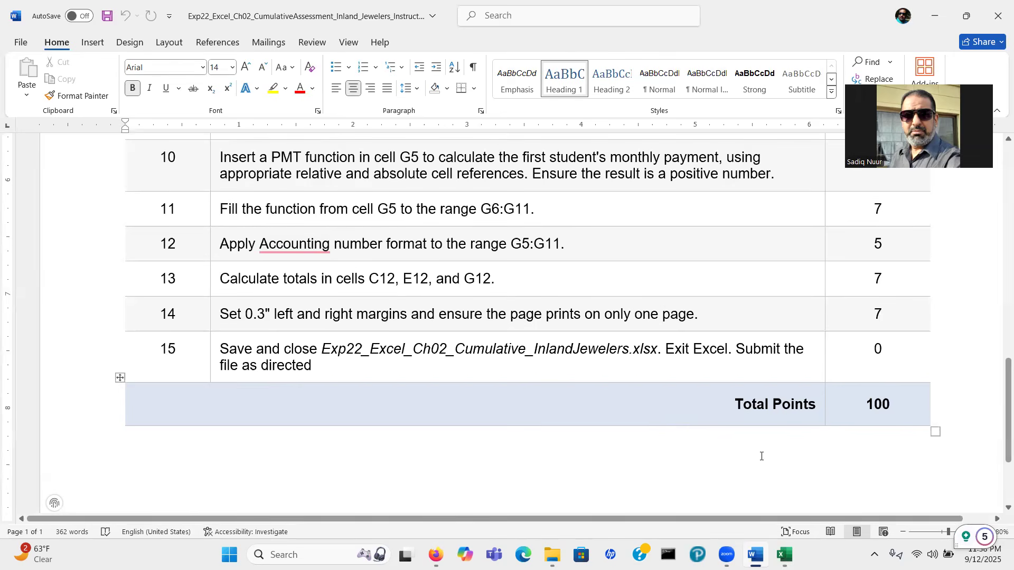
pyautogui.click(785, 555)
pyautogui.moveTo(1000, 355); pyautogui.dragTo(998, 329)
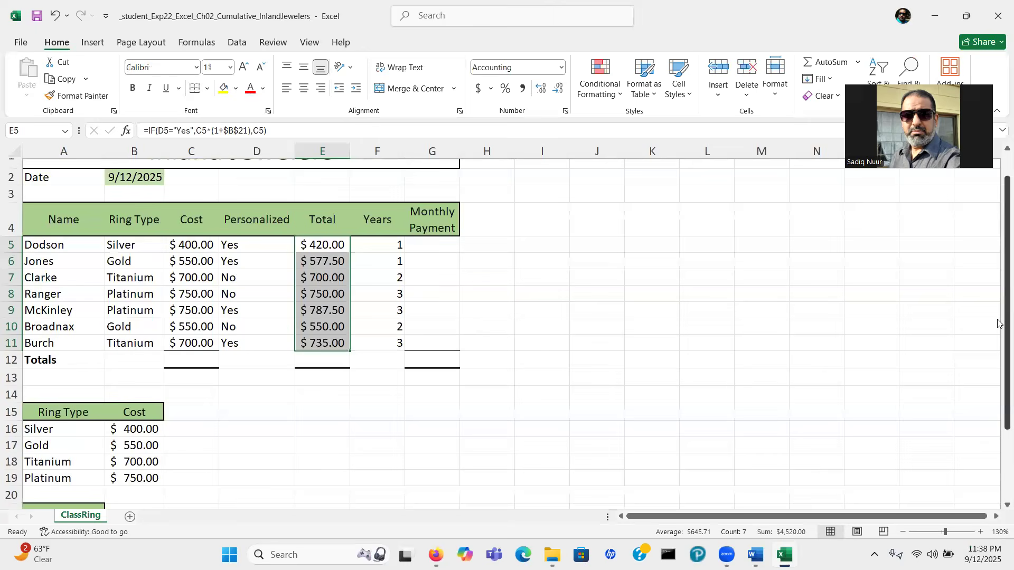
pyautogui.click(437, 247)
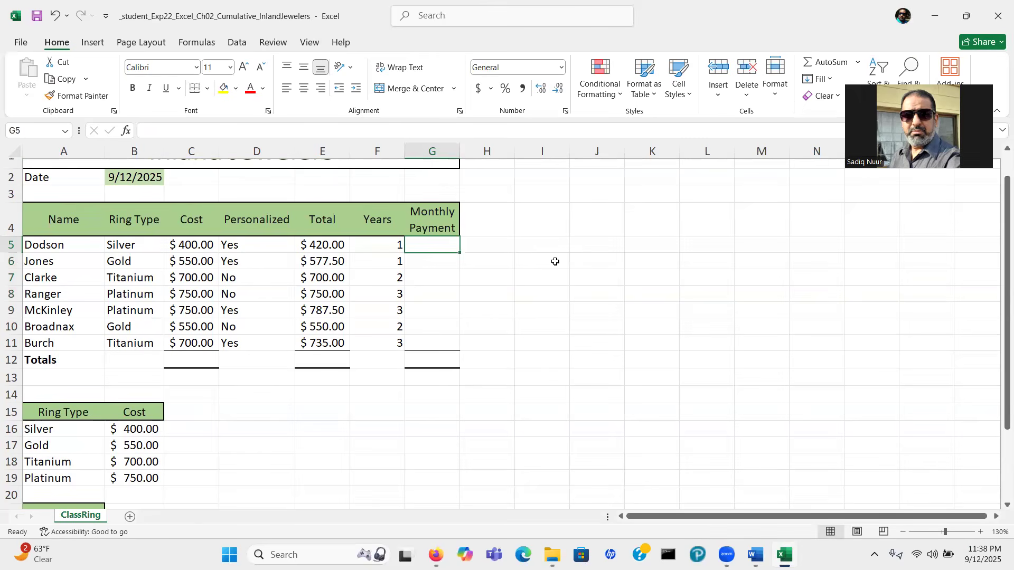
# - Start the financial PMT function in cell G5, and move its arguments dialog clear of the Monthly Payment column
pyautogui.click(192, 46)
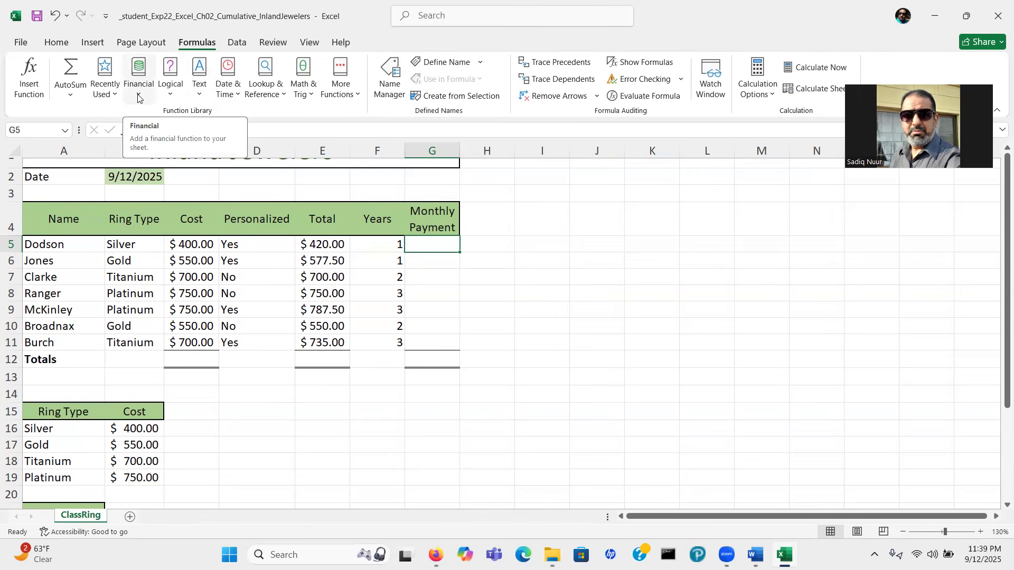
pyautogui.press('ctrl')
pyautogui.press('ctrl')
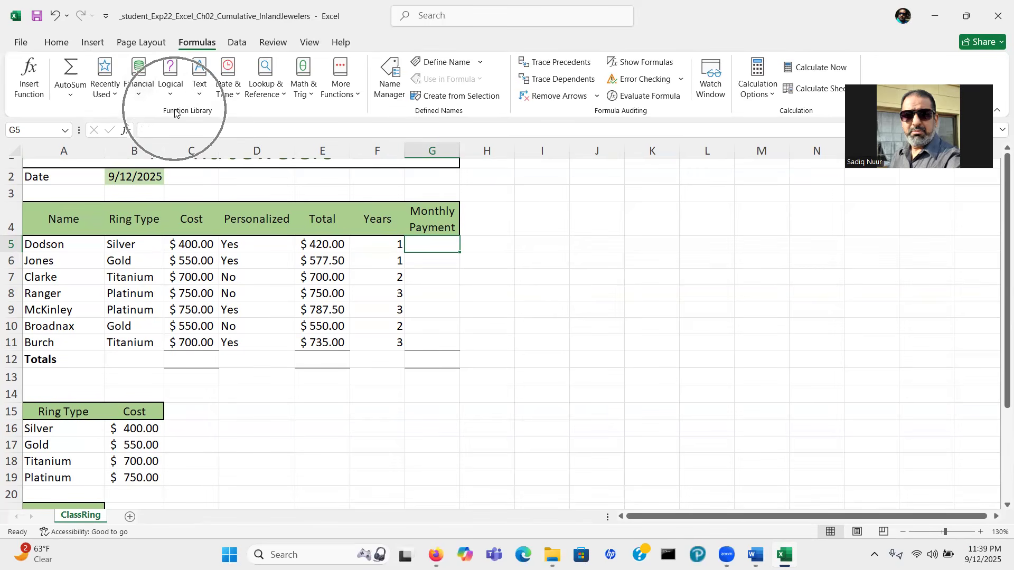
pyautogui.click(139, 95)
pyautogui.moveTo(225, 169); pyautogui.dragTo(203, 301)
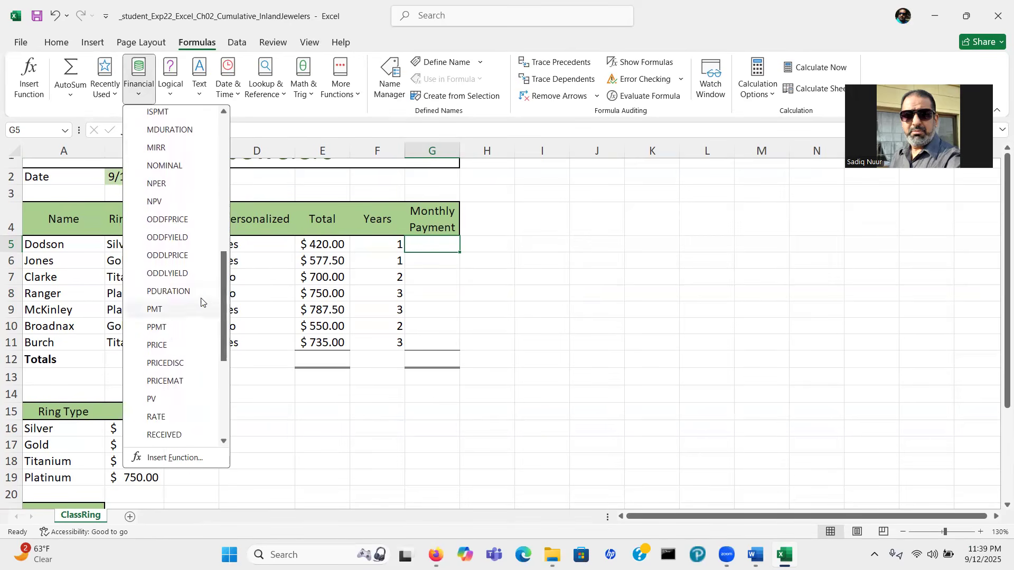
pyautogui.click(154, 312)
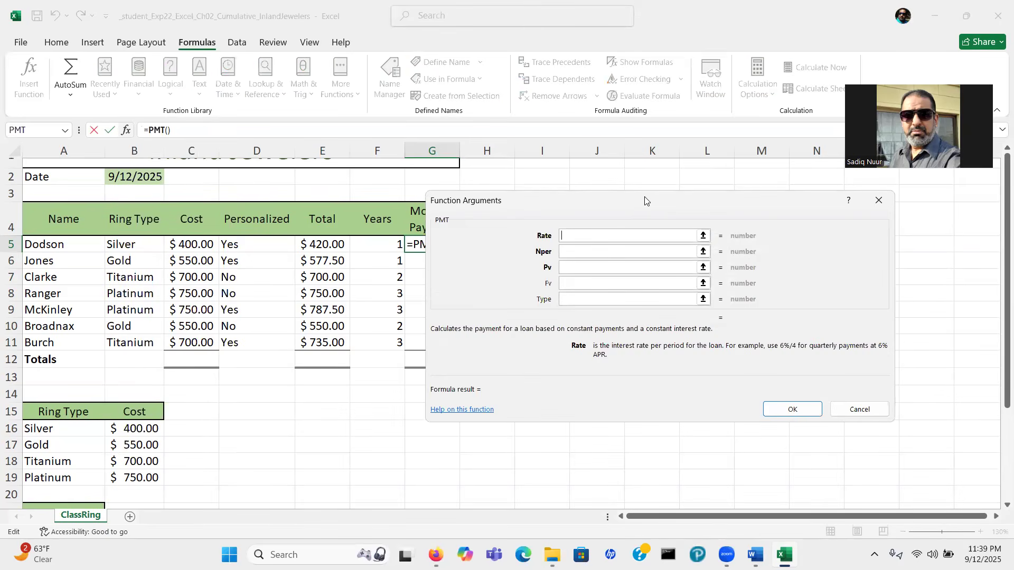
pyautogui.moveTo(644, 200); pyautogui.dragTo(700, 196)
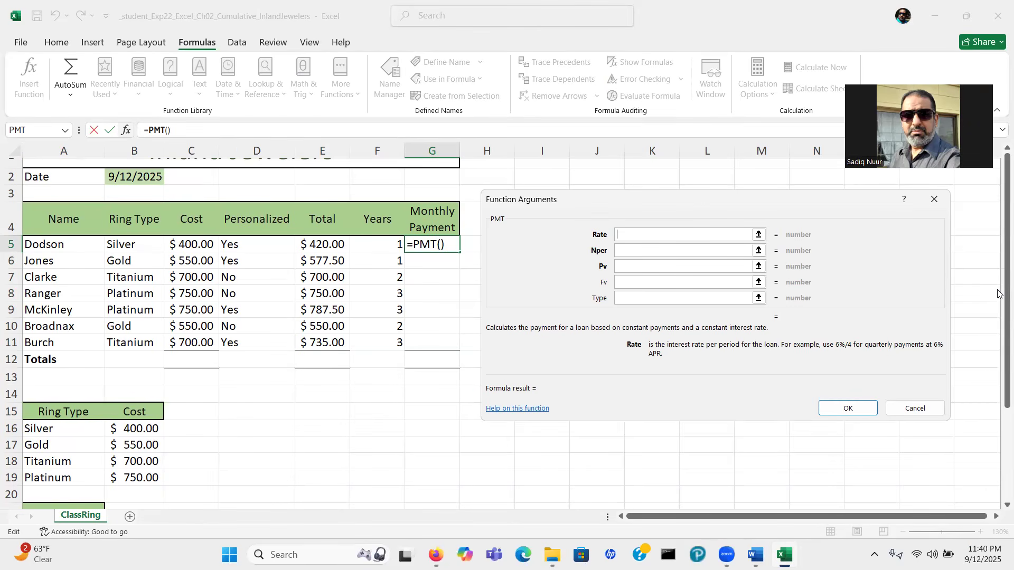
# - Set the PMT function's Rate to the annual interest rate as an absolute reference divided by twelve, $B$22/12
pyautogui.moveTo(997, 300); pyautogui.dragTo(998, 412)
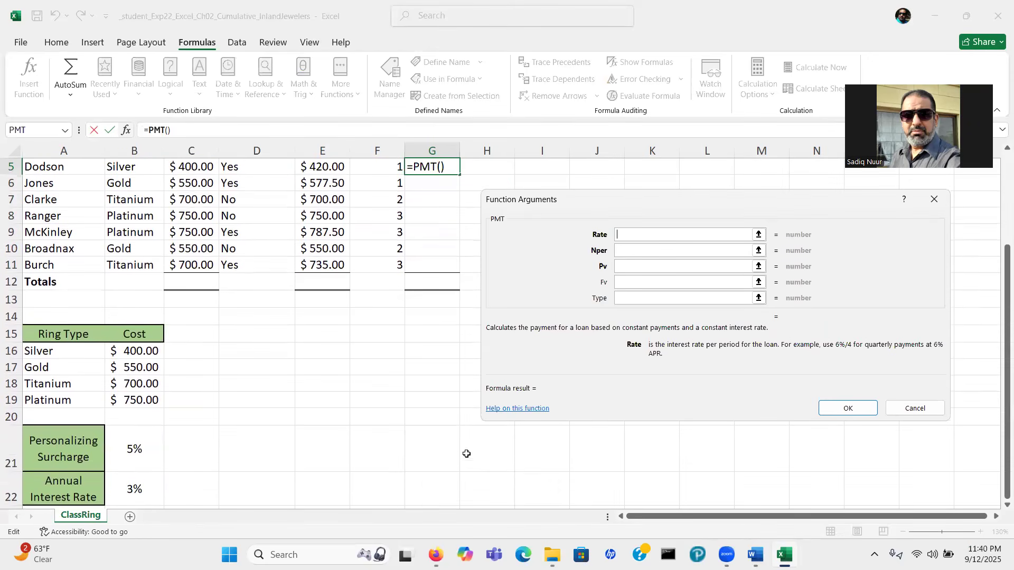
pyautogui.click(127, 490)
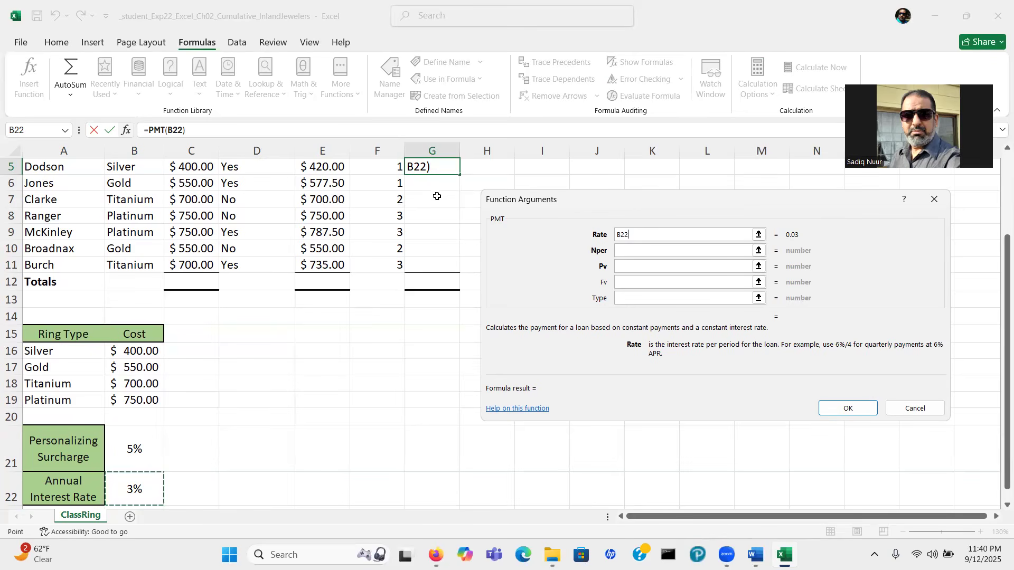
pyautogui.moveTo(1001, 370); pyautogui.dragTo(998, 430)
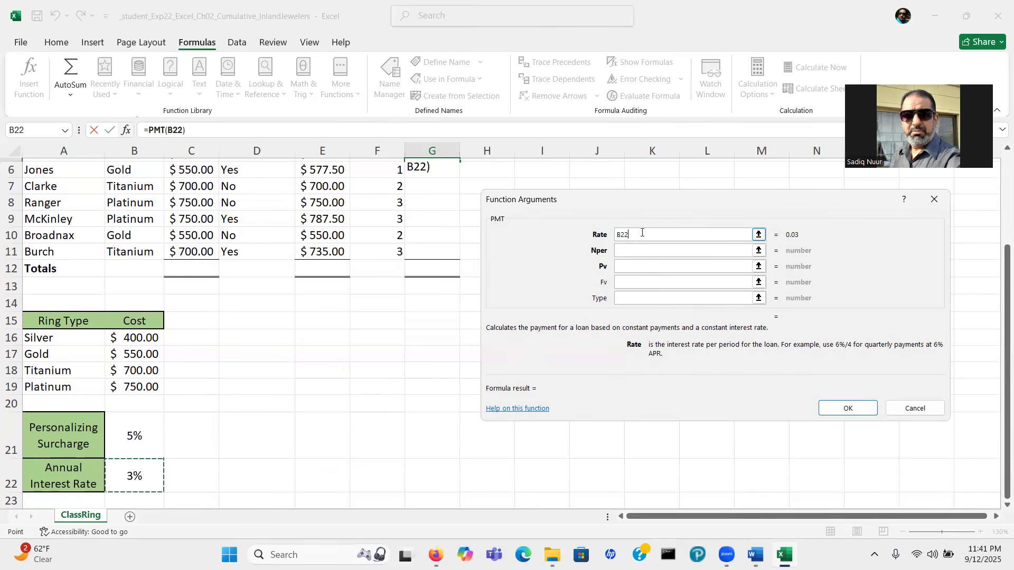
pyautogui.press('F4')
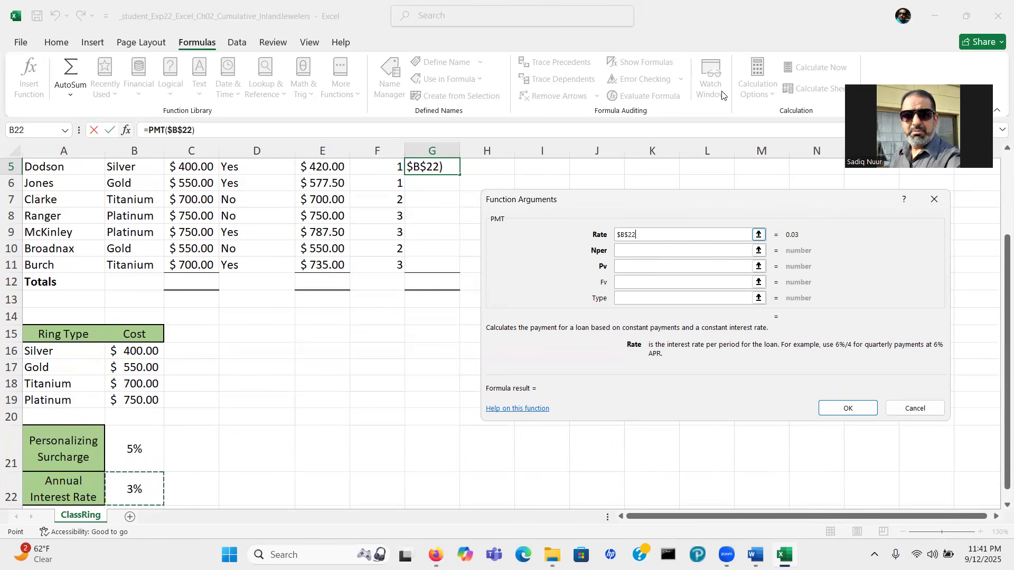
pyautogui.moveTo(231, 324); pyautogui.dragTo(259, 304)
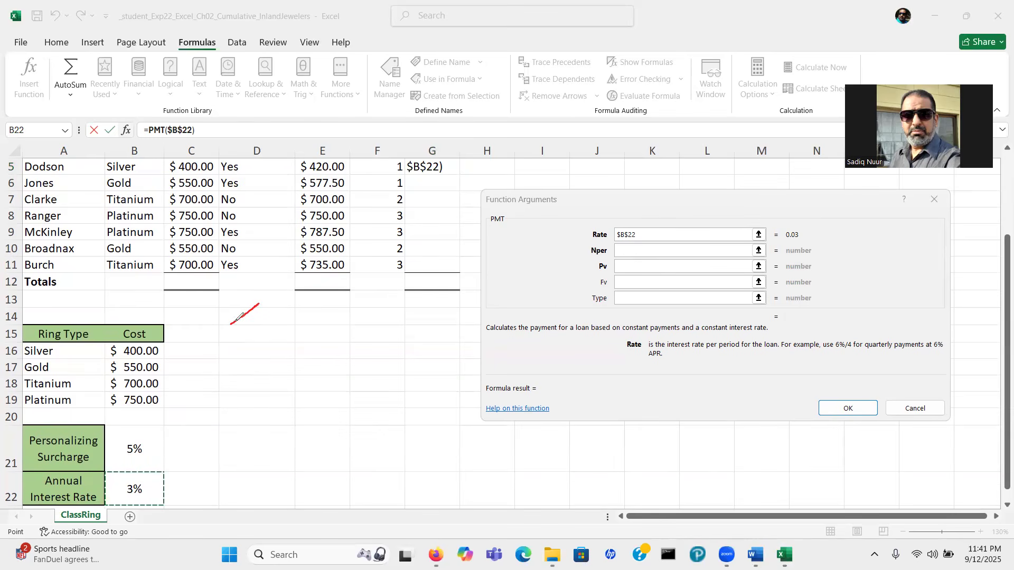
pyautogui.moveTo(230, 324)
pyautogui.mouseDown()
pyautogui.moveTo(267, 391)
pyautogui.moveTo(258, 360)
pyautogui.moveTo(287, 377)
pyautogui.moveTo(272, 352)
pyautogui.moveTo(306, 353)
pyautogui.moveTo(283, 330)
pyautogui.mouseUp()
pyautogui.moveTo(312, 400)
pyautogui.mouseDown()
pyautogui.moveTo(328, 381)
pyautogui.moveTo(316, 382)
pyautogui.moveTo(365, 446)
pyautogui.moveTo(350, 443)
pyautogui.moveTo(392, 420)
pyautogui.moveTo(399, 437)
pyautogui.mouseUp()
pyautogui.click(652, 236)
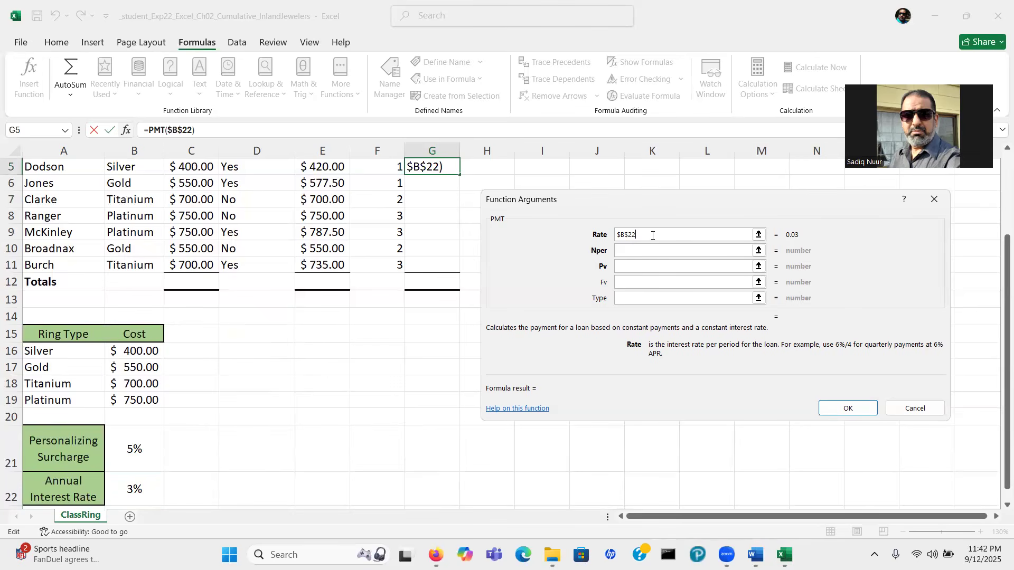
pyautogui.write('/12')
# - Set the PMT function's Nper argument to F5*12, the years converted to monthly payments
pyautogui.click(627, 250)
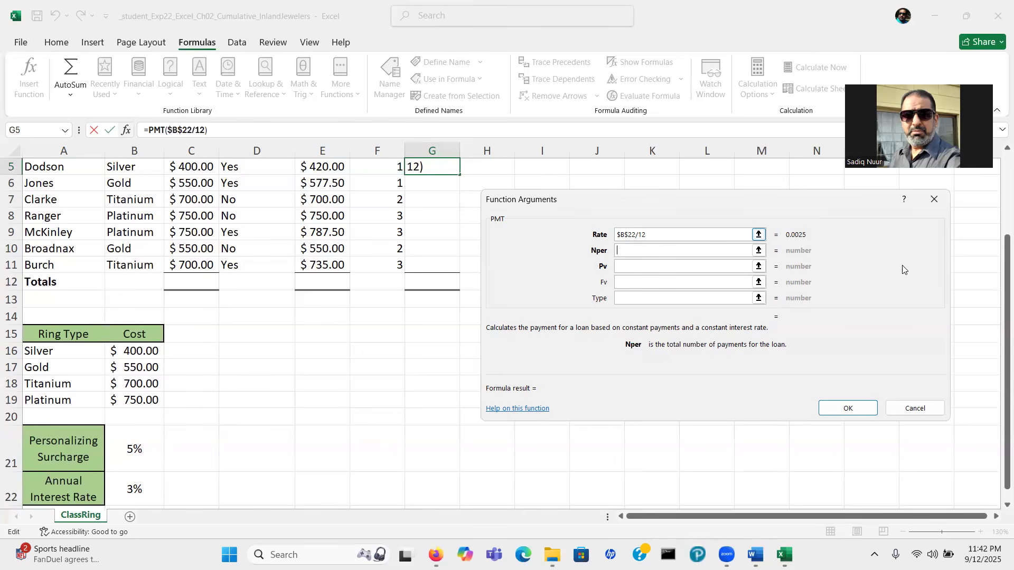
pyautogui.moveTo(998, 298); pyautogui.dragTo(998, 278)
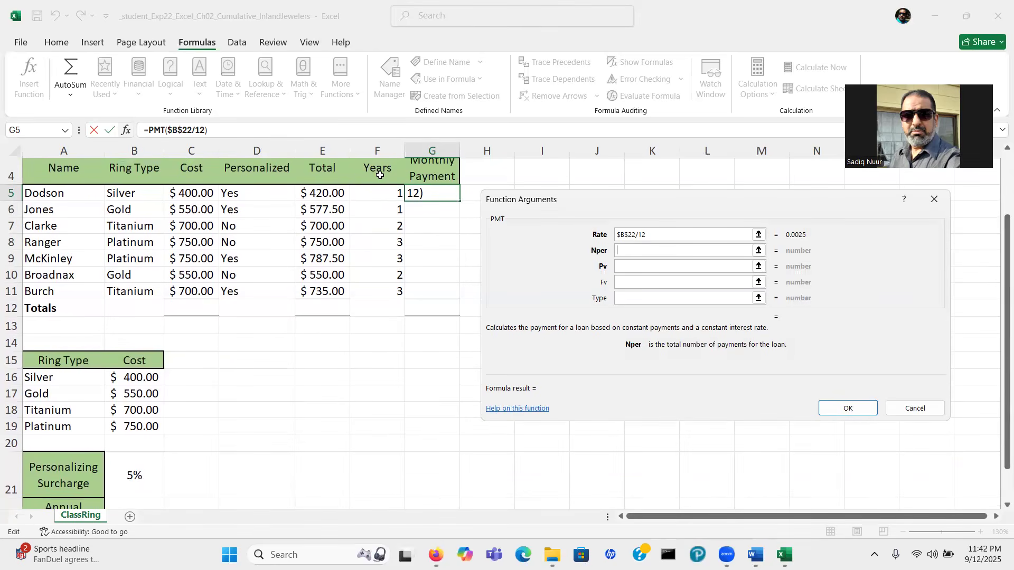
pyautogui.click(381, 197)
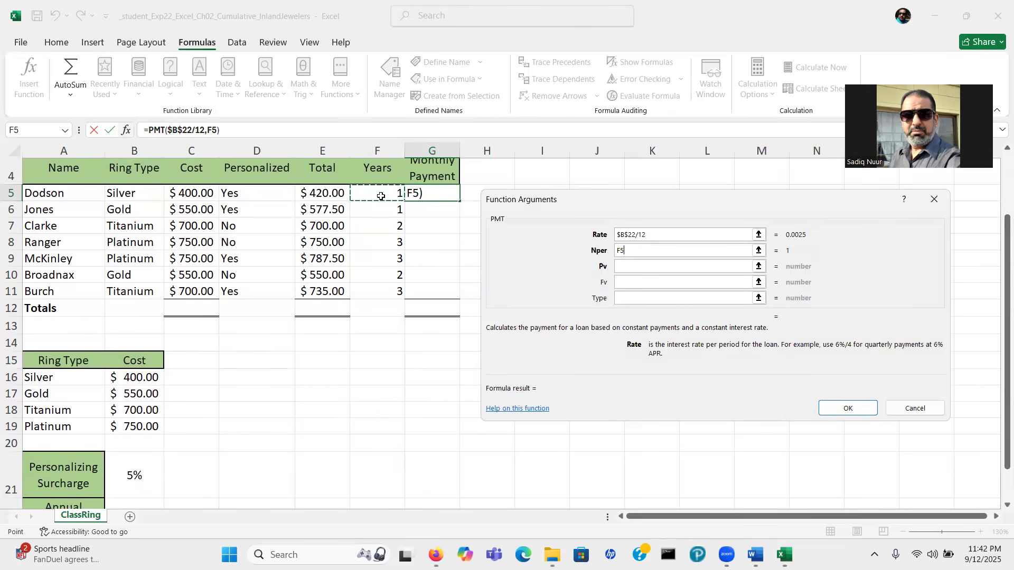
pyautogui.write('*12')
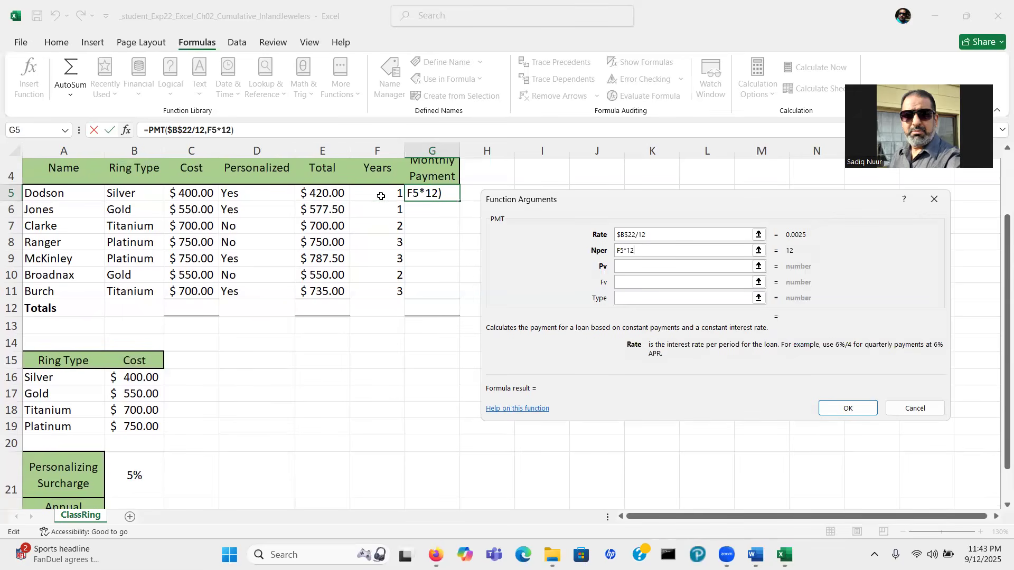
# - Set the PMT function's Pv argument to the total in E5, and insert the function into cell G5
pyautogui.click(631, 266)
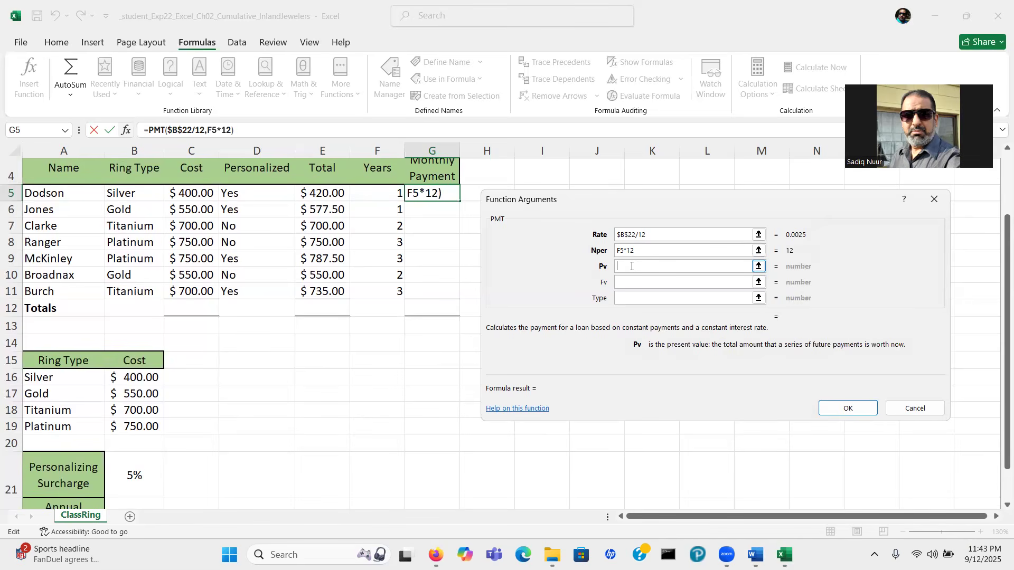
pyautogui.click(323, 193)
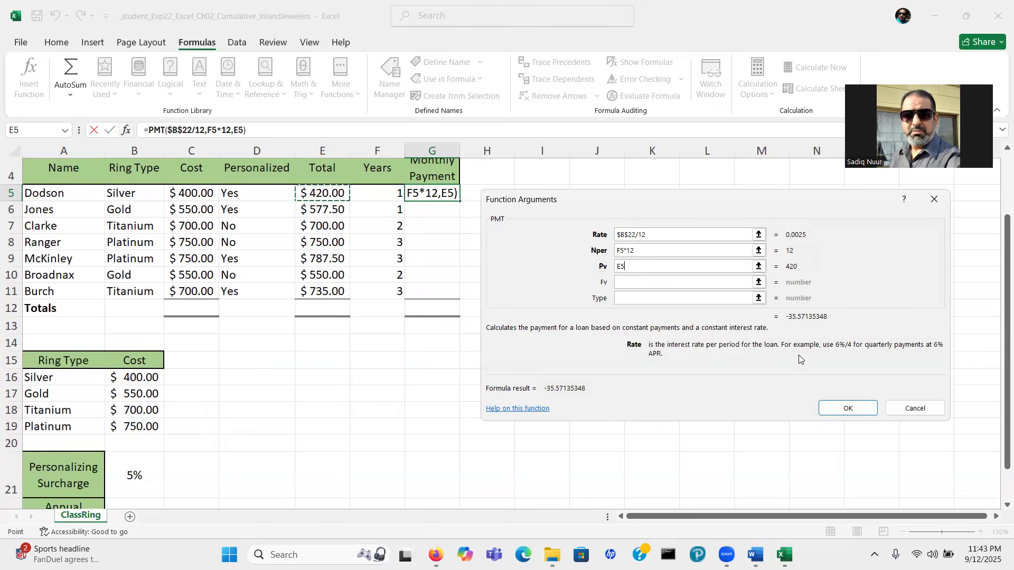
pyautogui.click(845, 408)
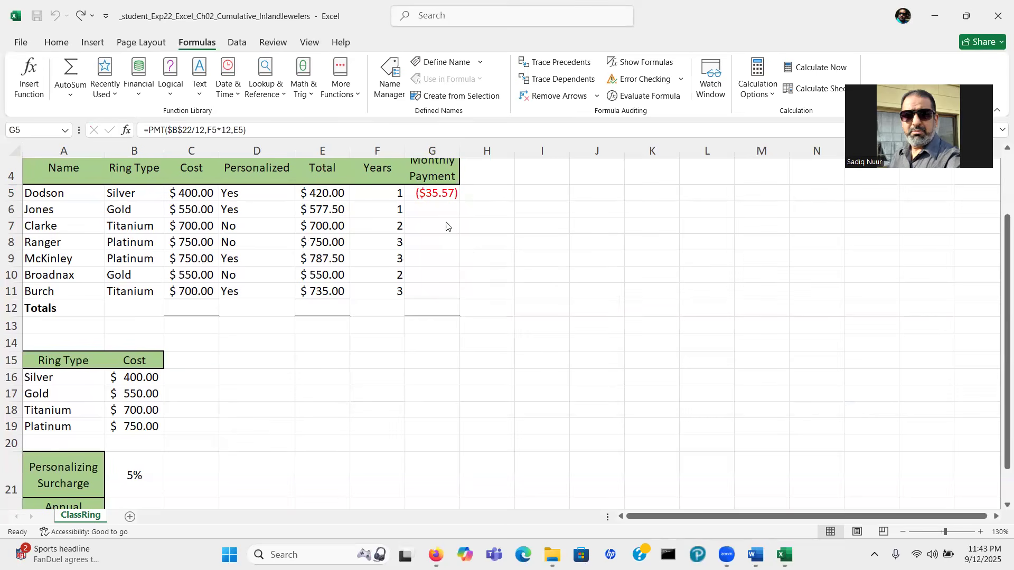
# - Add a minus sign before PMT in cell G5 so the formula reads =-PMT($B$22/12,F5*12,E5)
pyautogui.click(149, 130)
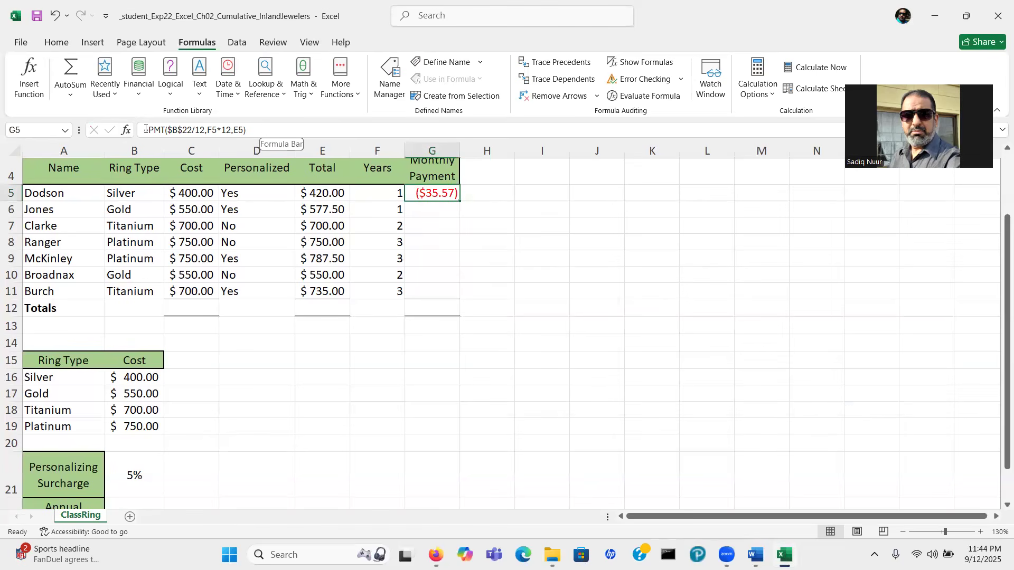
pyautogui.click(149, 130)
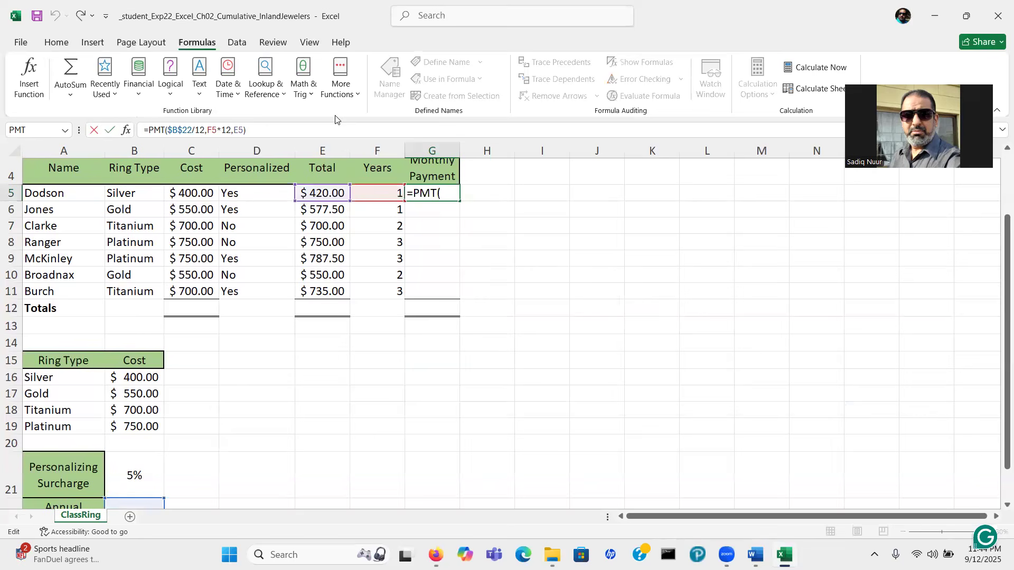
pyautogui.write('-')
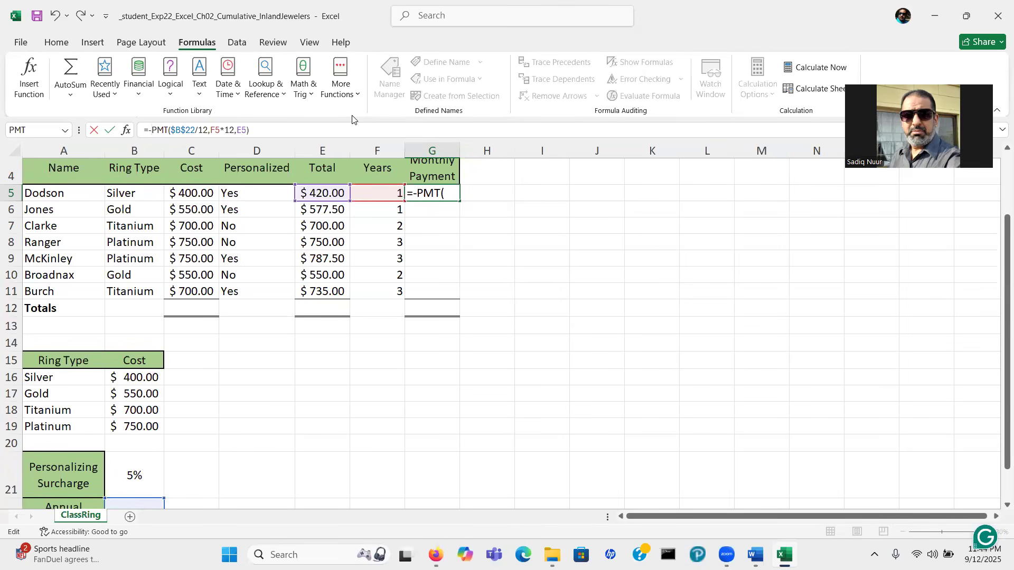
pyautogui.press('Return')
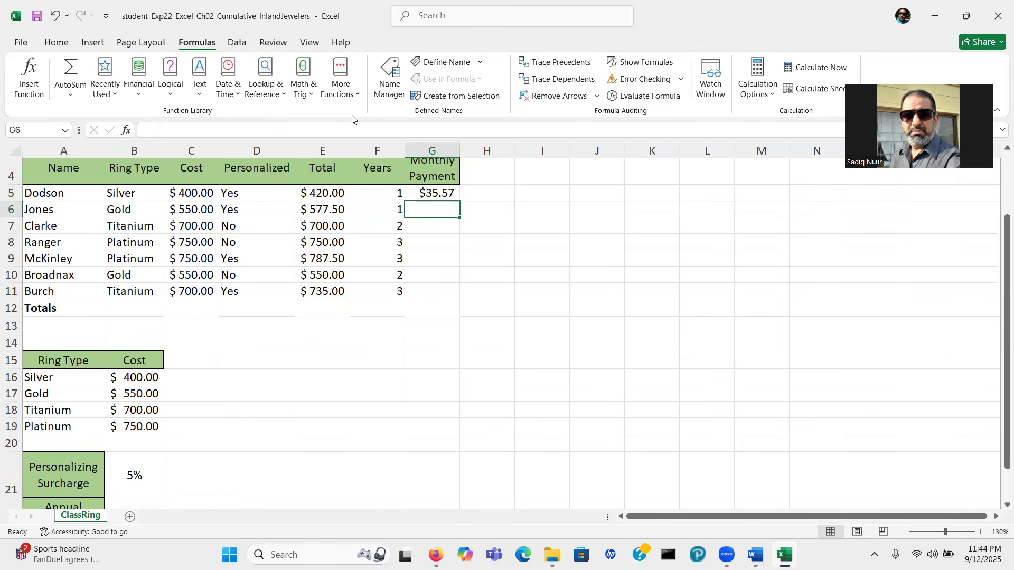
# - Examine the PMT formula and its cell references in cell G5, and leave cell editing without changing it
pyautogui.moveTo(757, 554)
pyautogui.click(445, 194)
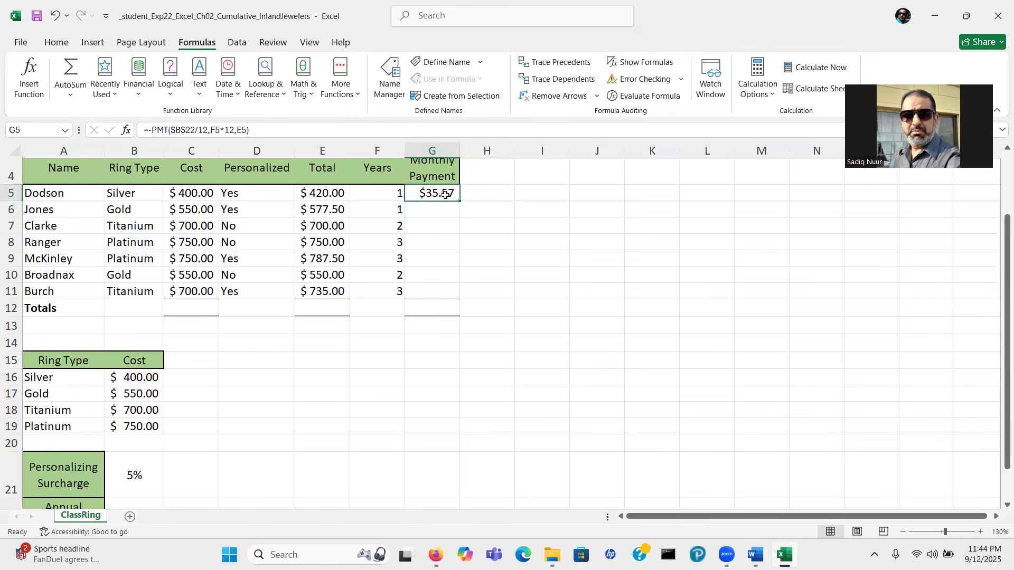
pyautogui.press('ctrl')
pyautogui.press('ctrl')
pyautogui.press('ctrl')
pyautogui.press('ctrl')
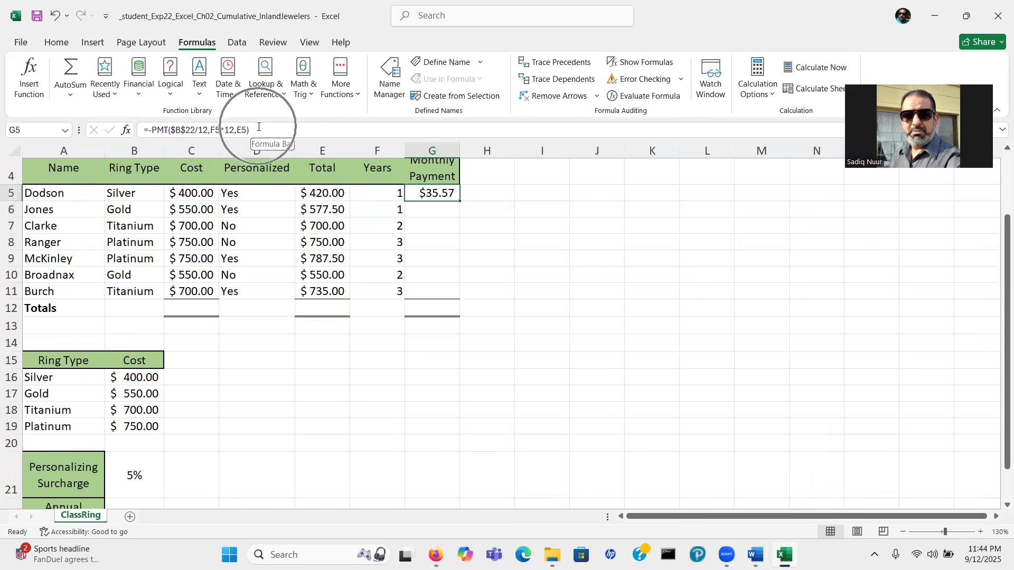
pyautogui.click(563, 279)
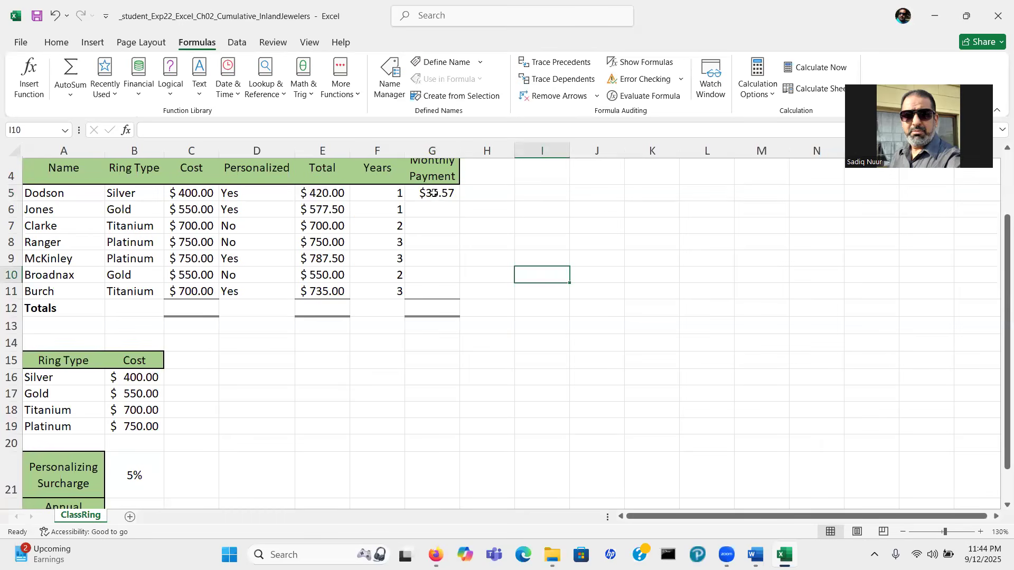
pyautogui.doubleClick(432, 194)
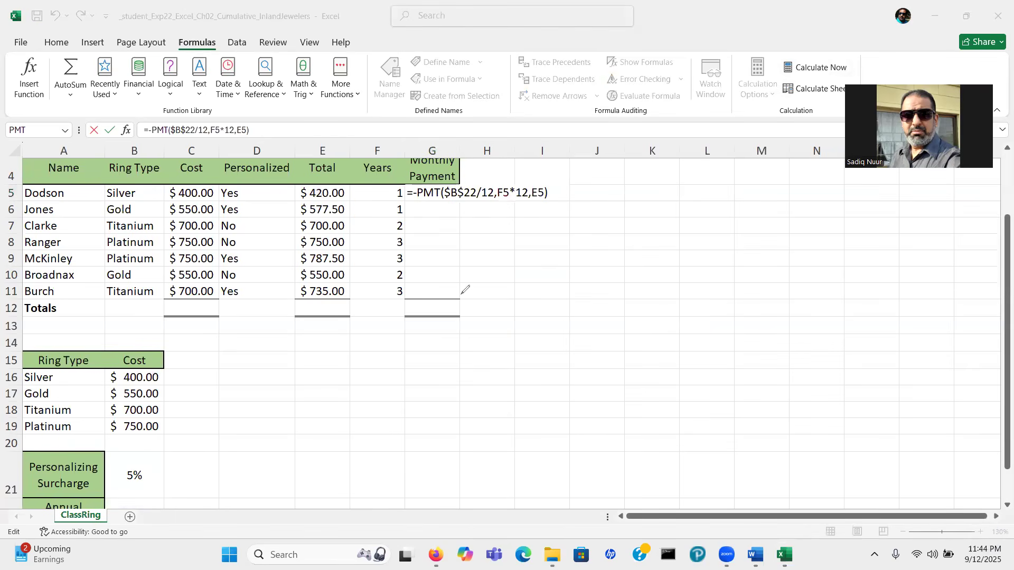
pyautogui.moveTo(529, 238)
pyautogui.mouseDown()
pyautogui.moveTo(511, 251)
pyautogui.moveTo(521, 288)
pyautogui.moveTo(545, 311)
pyautogui.moveTo(560, 303)
pyautogui.moveTo(536, 288)
pyautogui.mouseUp()
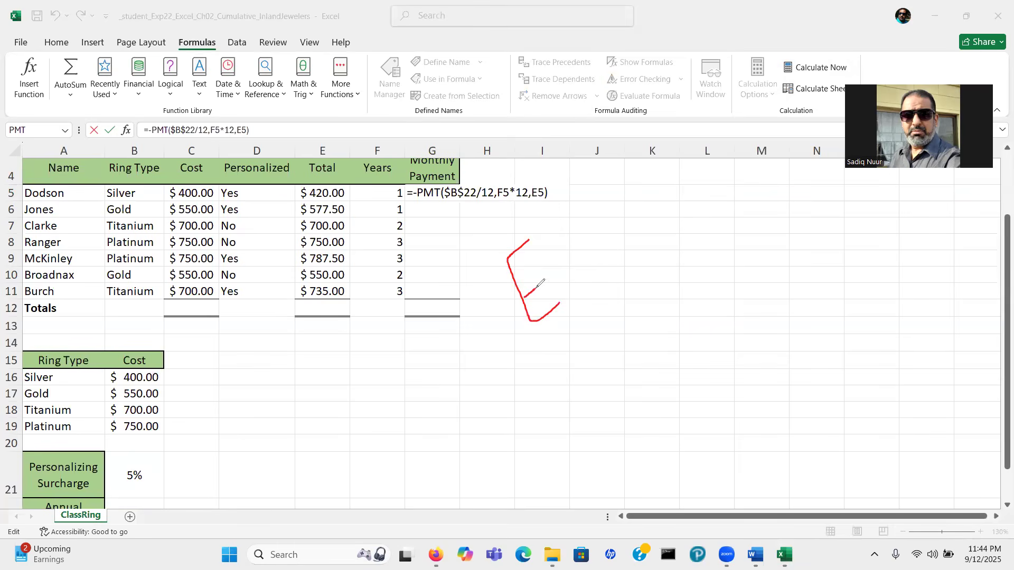
pyautogui.moveTo(579, 254)
pyautogui.mouseDown()
pyautogui.moveTo(555, 276)
pyautogui.moveTo(590, 280)
pyautogui.moveTo(571, 294)
pyautogui.mouseUp()
pyautogui.moveTo(616, 230)
pyautogui.mouseDown()
pyautogui.moveTo(608, 266)
pyautogui.moveTo(631, 254)
pyautogui.mouseUp()
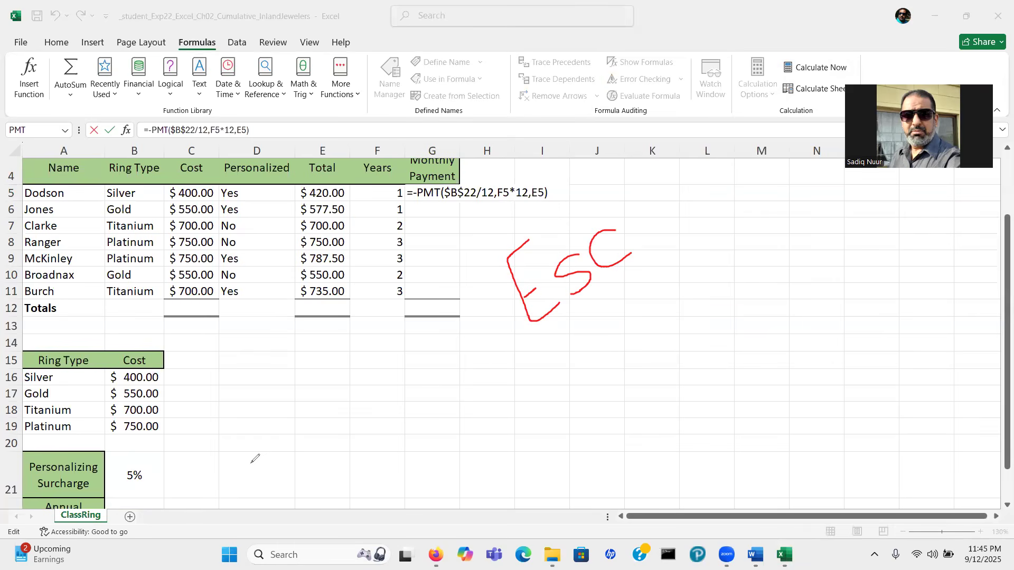
pyautogui.click(488, 437)
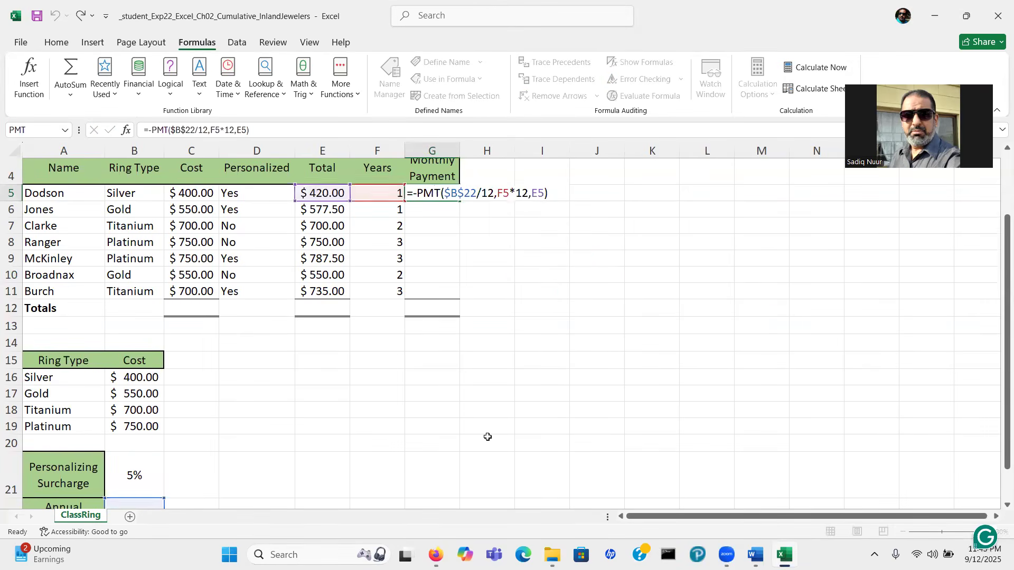
pyautogui.hotkey('ctrl', 'Return')
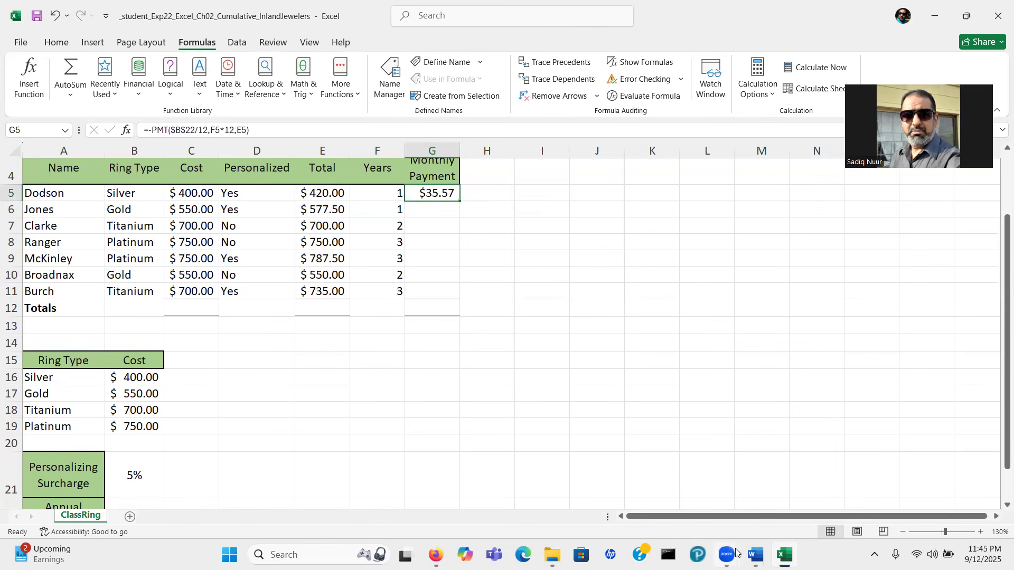
# - Read the next fill instruction in Word, and fill the PMT function from cell G5 down to G6:G11 in the Excel workbook
pyautogui.click(756, 555)
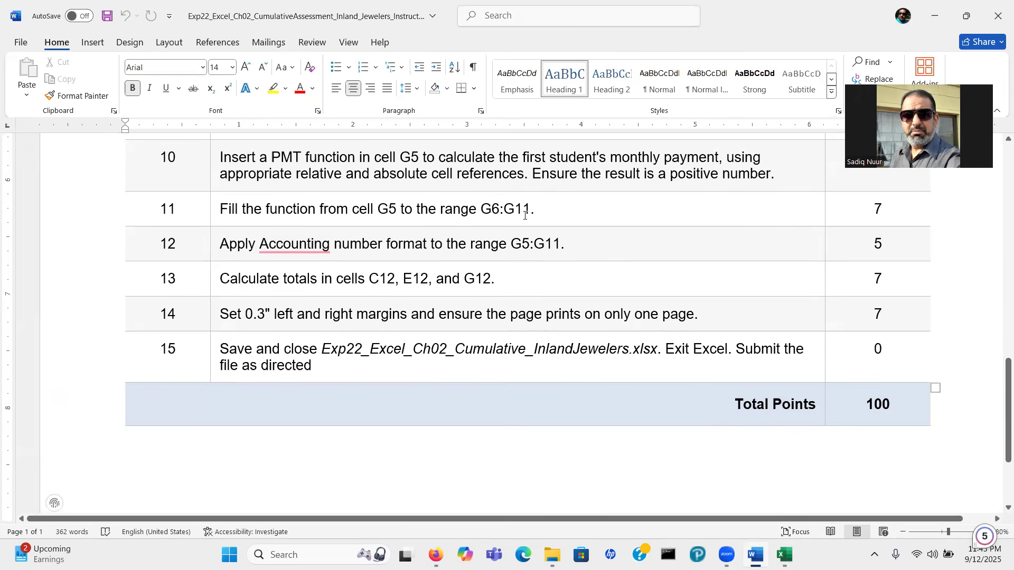
pyautogui.click(785, 554)
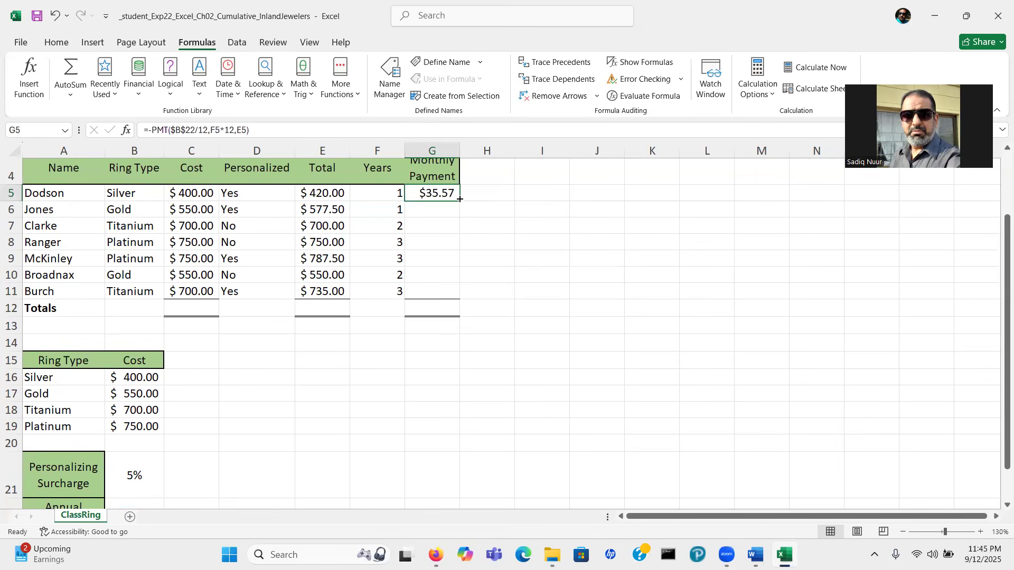
pyautogui.moveTo(459, 201); pyautogui.dragTo(464, 293)
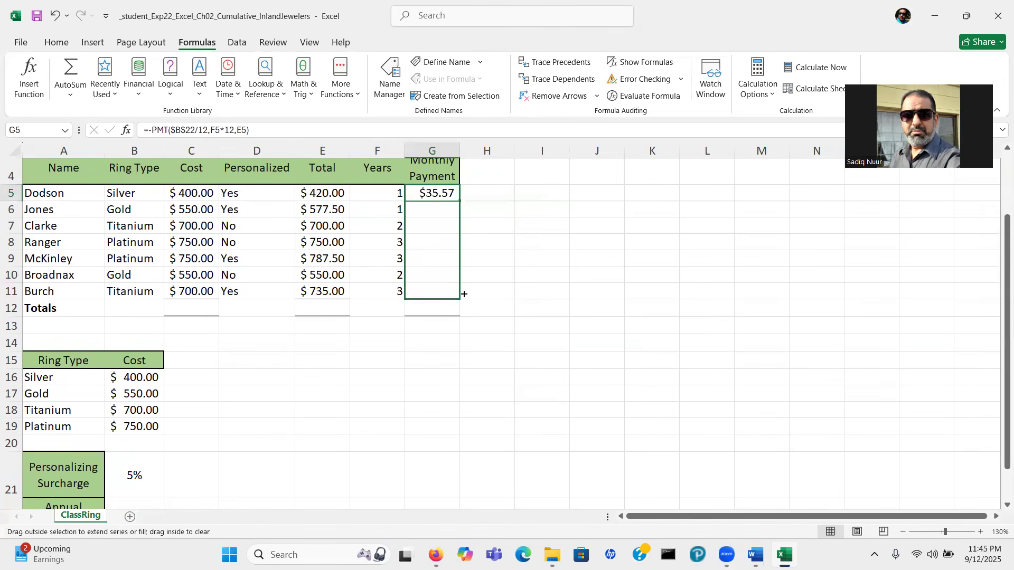
pyautogui.moveTo(464, 293); pyautogui.dragTo(463, 295)
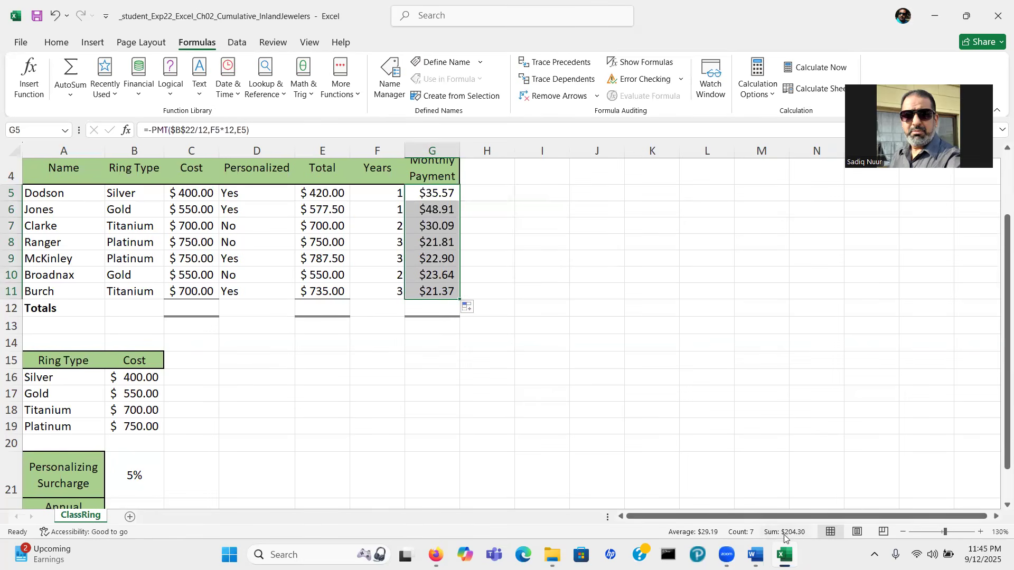
# - Read the next number format instruction in Word, and apply the Accounting number format to G5:G11 in the Excel workbook
pyautogui.click(756, 554)
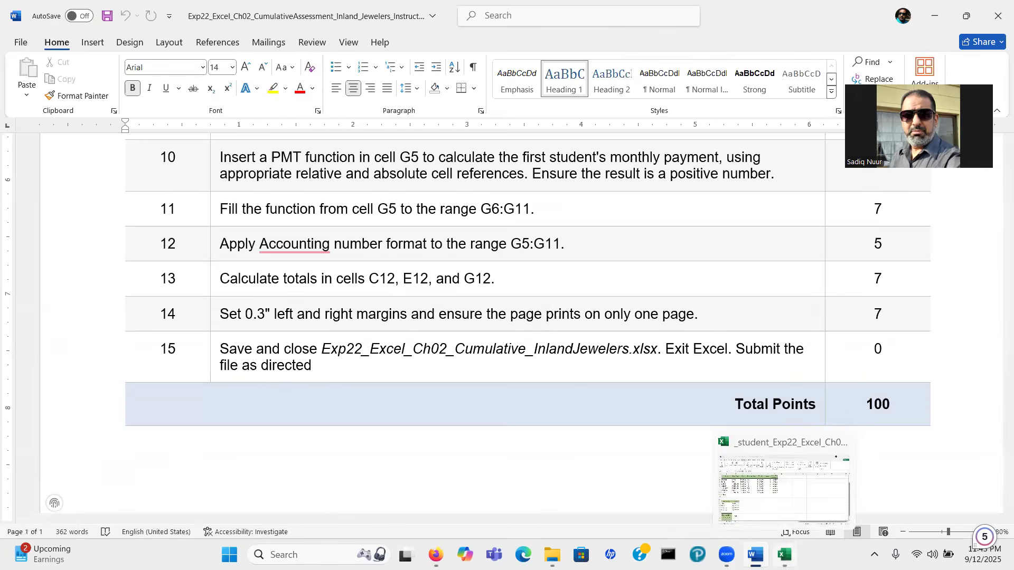
pyautogui.click(785, 555)
pyautogui.moveTo(999, 420); pyautogui.dragTo(998, 416)
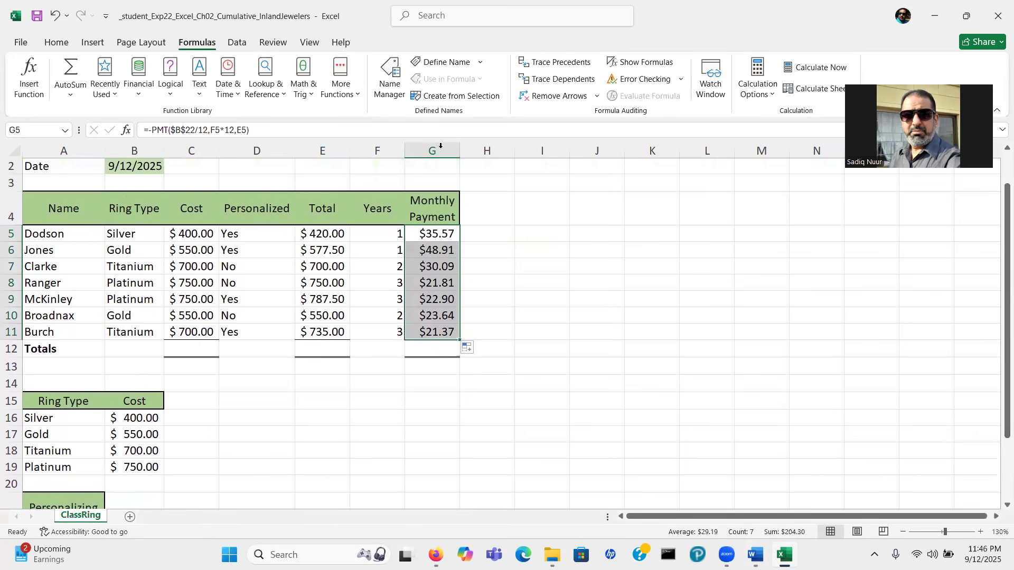
pyautogui.click(55, 45)
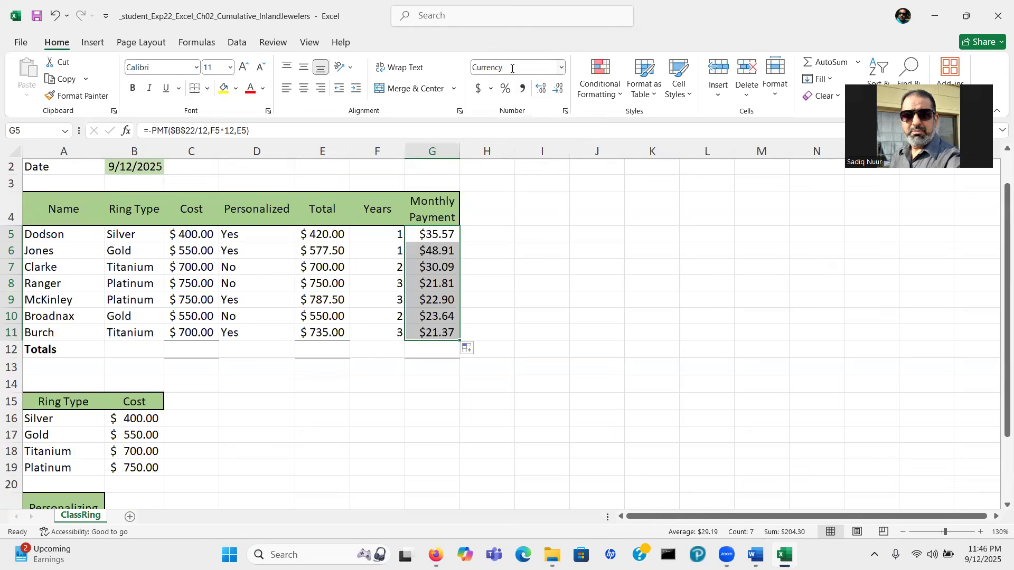
pyautogui.click(561, 67)
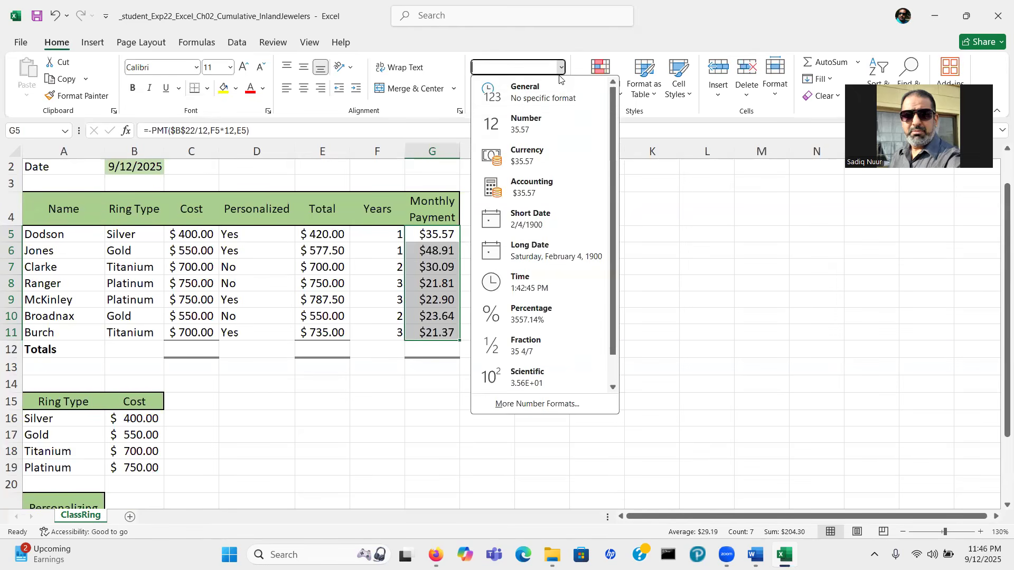
pyautogui.click(534, 190)
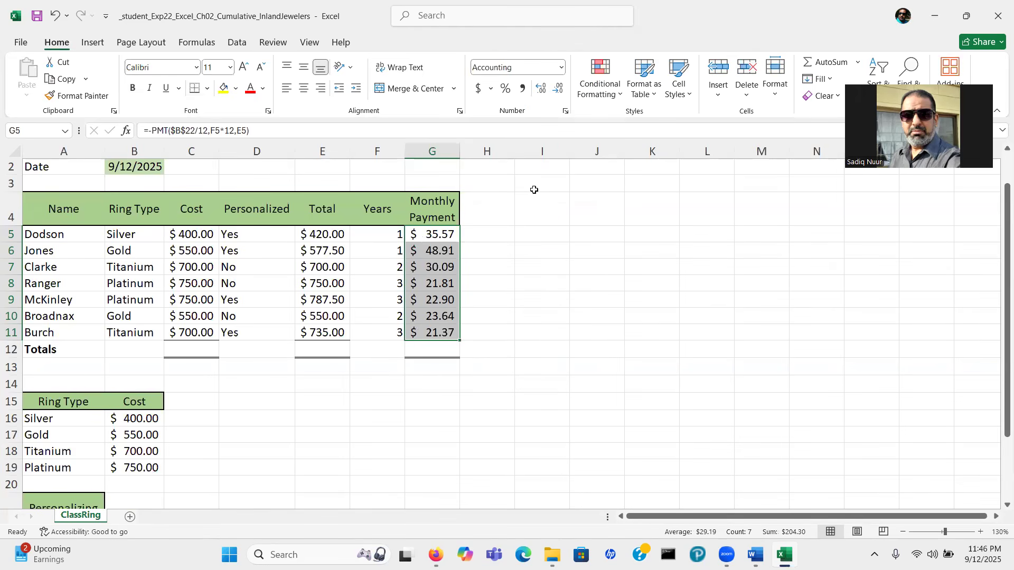
# - Check the number formats of cells E5 and C5, read the totals instruction in Word, and return to the Excel workbook
pyautogui.click(319, 234)
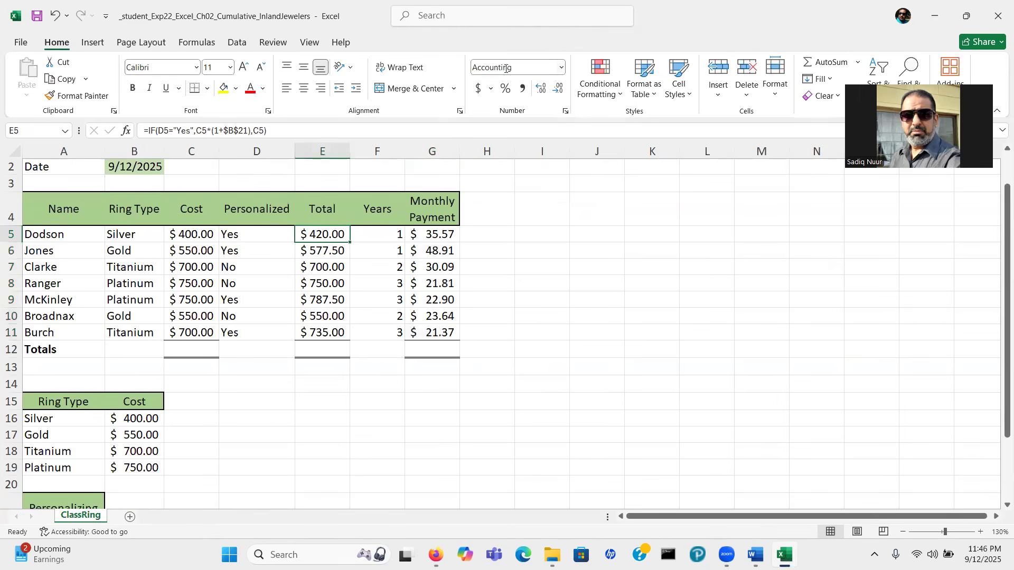
pyautogui.click(191, 236)
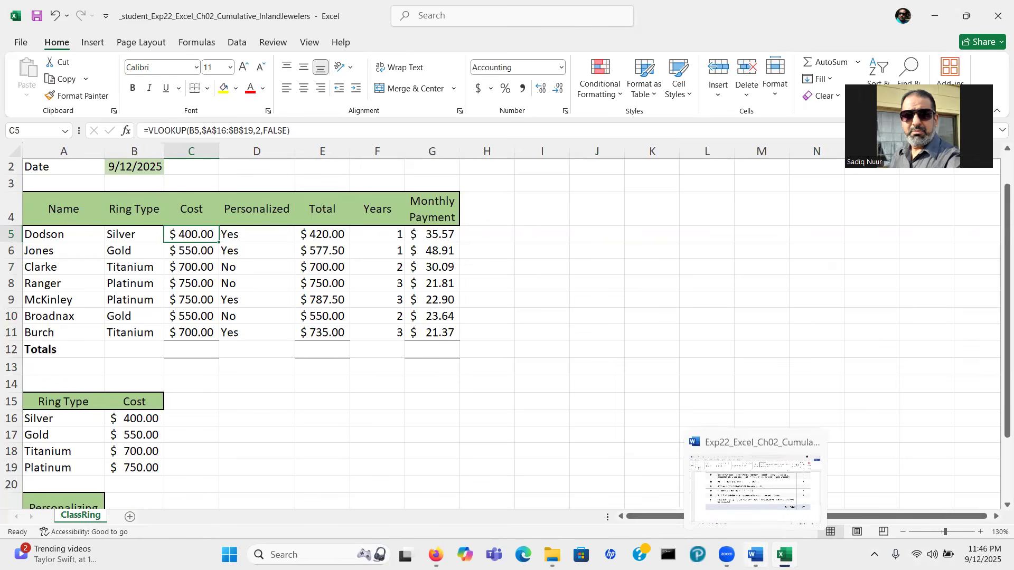
pyautogui.click(755, 555)
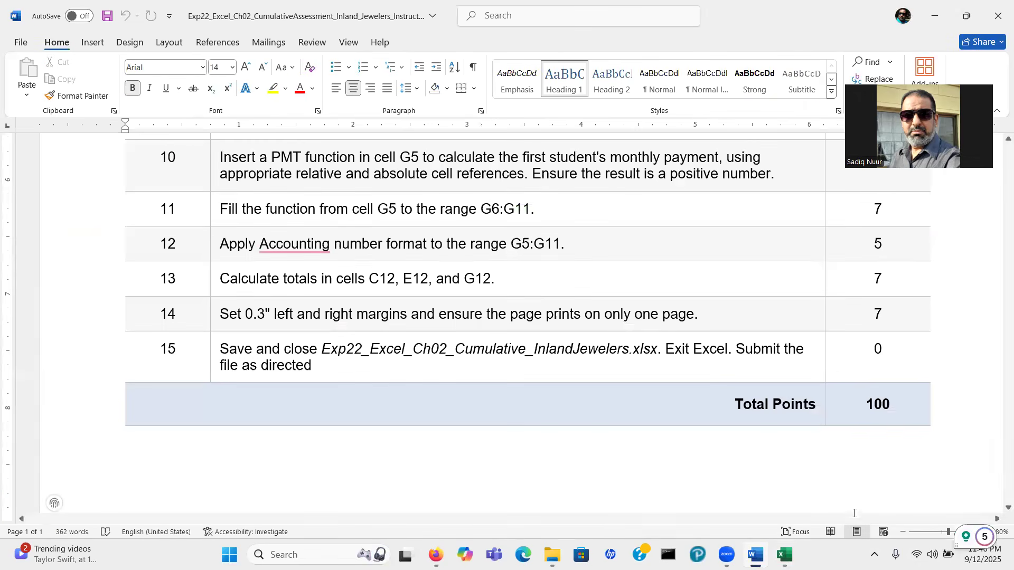
pyautogui.scroll(-2, 998, 394)
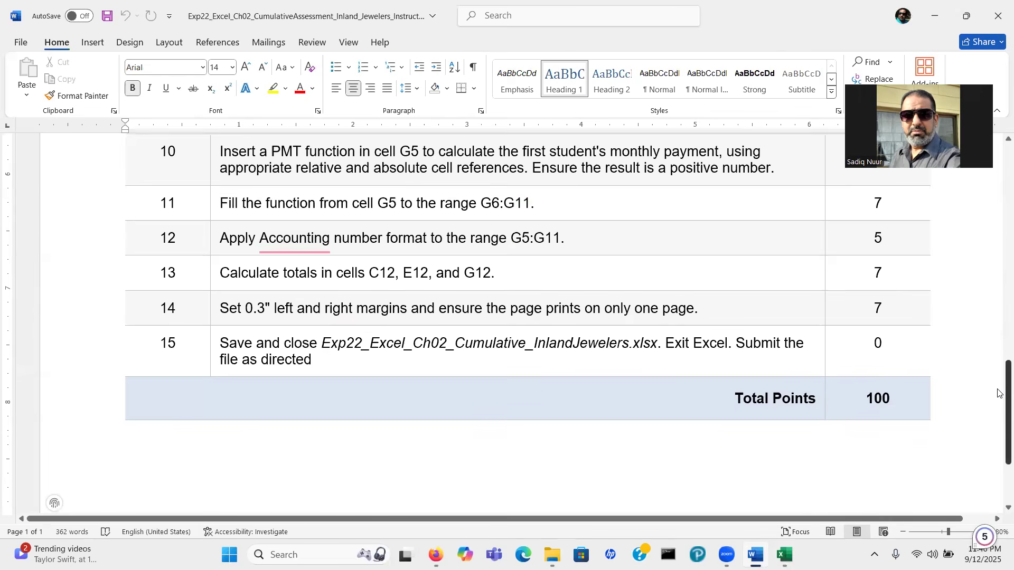
pyautogui.scroll(-3, 997, 394)
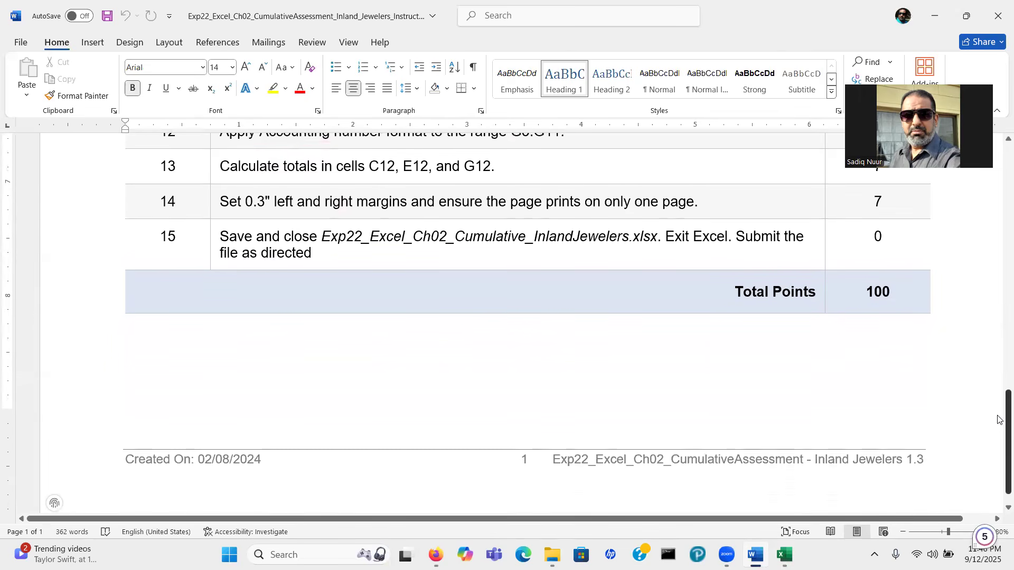
pyautogui.scroll(-1, 998, 420)
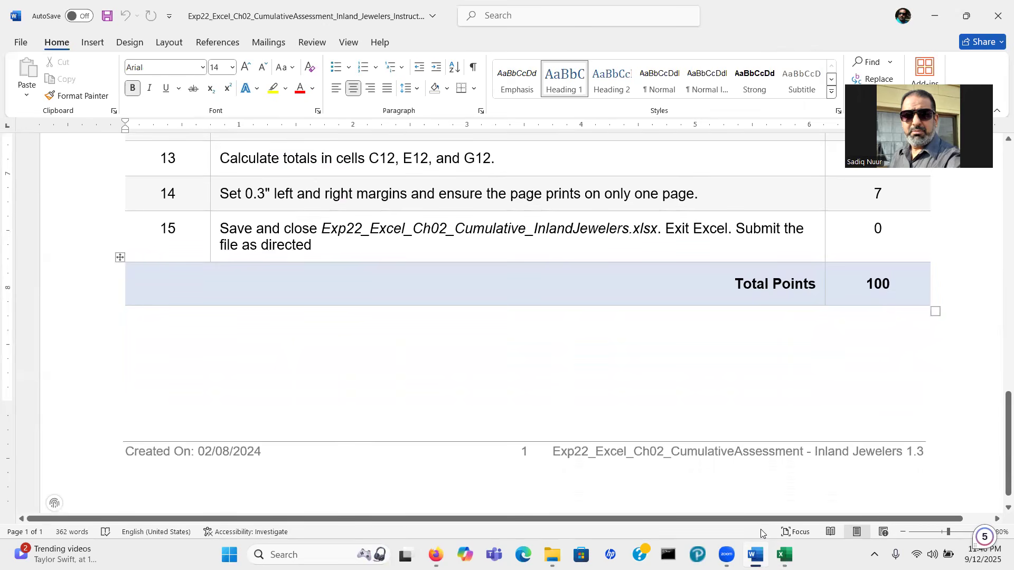
pyautogui.click(785, 556)
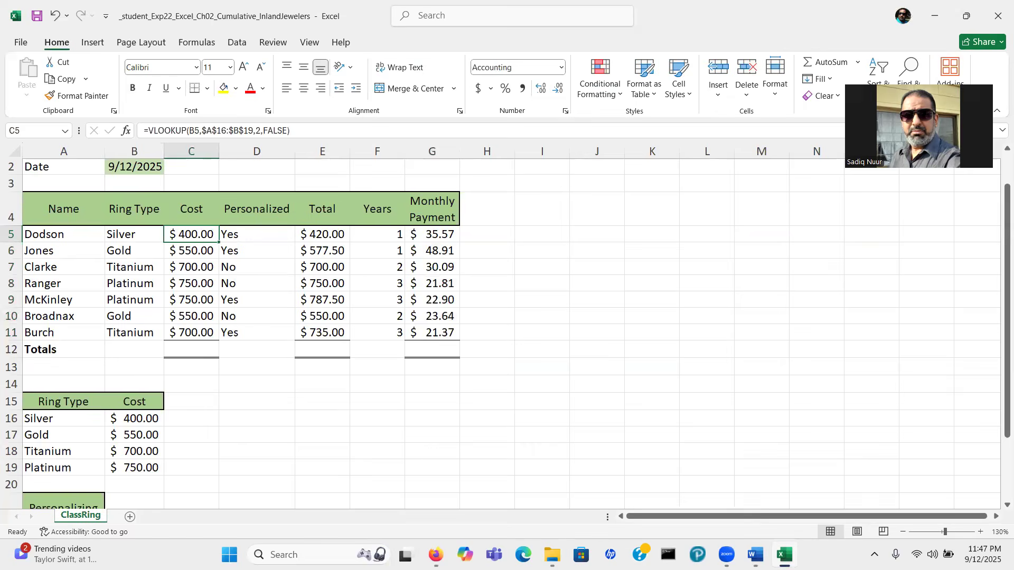
# - Total the ring costs in cell C12 with the AutoSum formula =SUM(C5:C11)
pyautogui.click(188, 352)
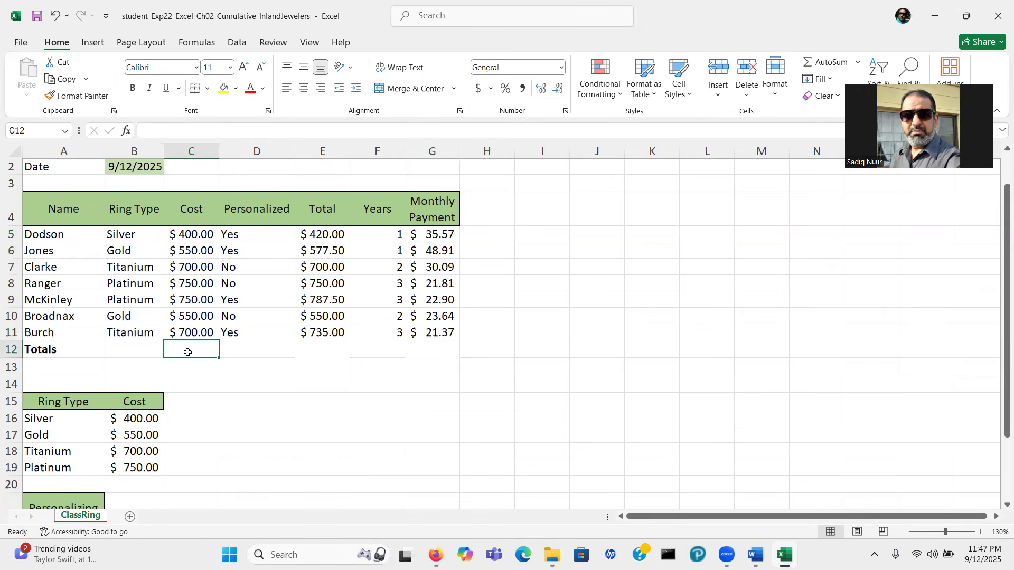
pyautogui.click(322, 346)
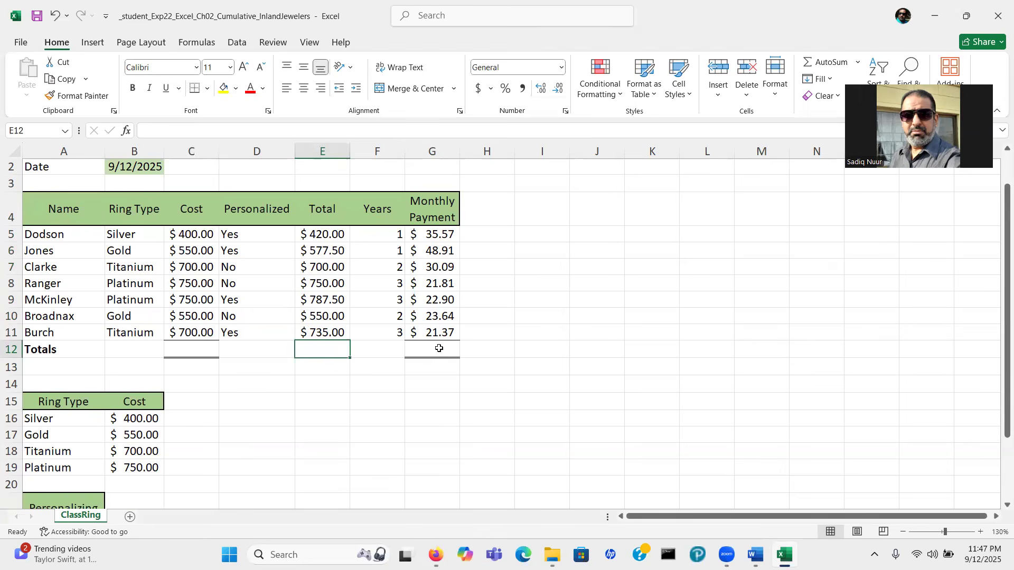
pyautogui.click(182, 351)
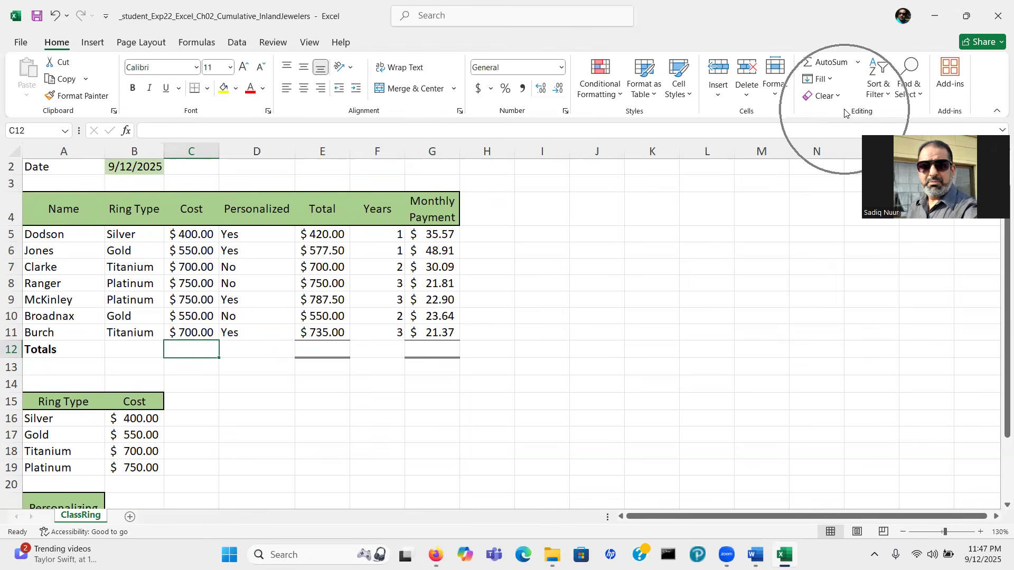
pyautogui.click(847, 63)
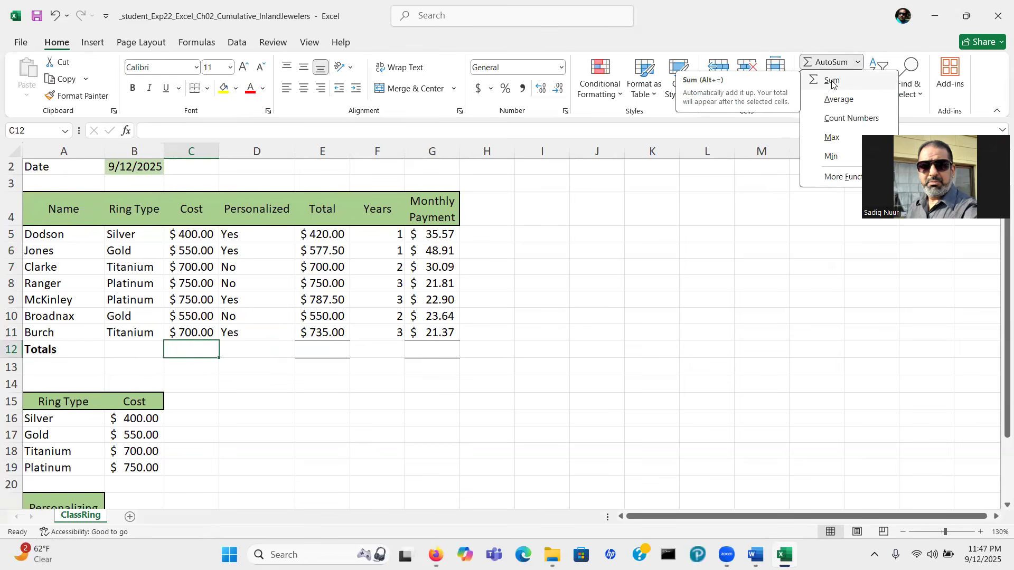
pyautogui.click(725, 254)
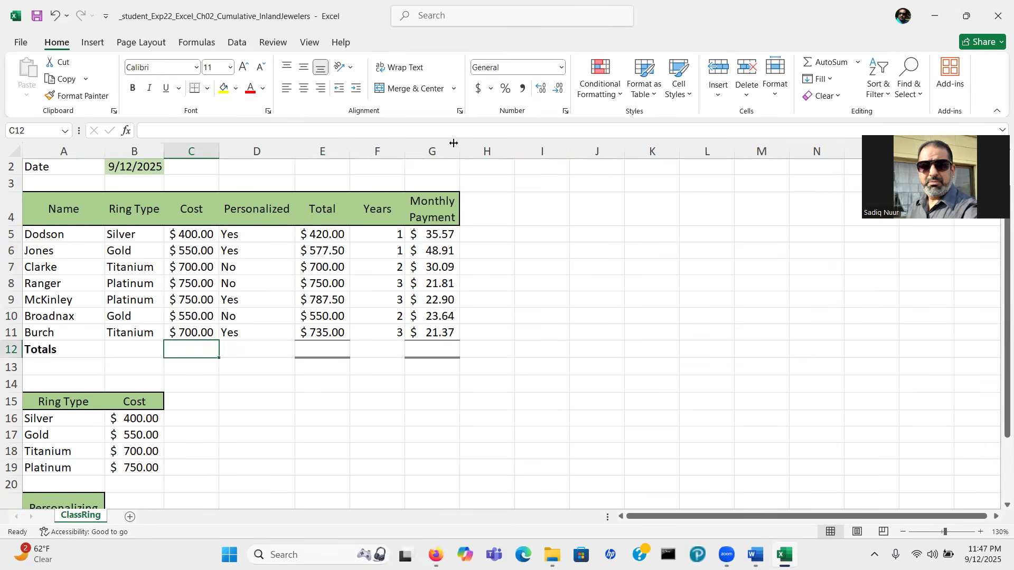
pyautogui.click(198, 45)
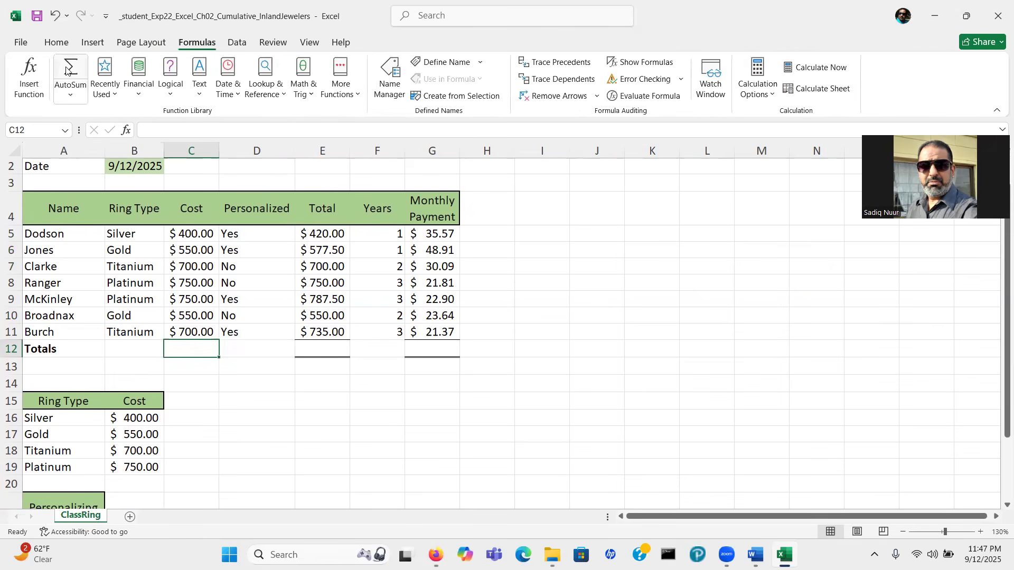
pyautogui.press('ctrl')
pyautogui.press('ctrl')
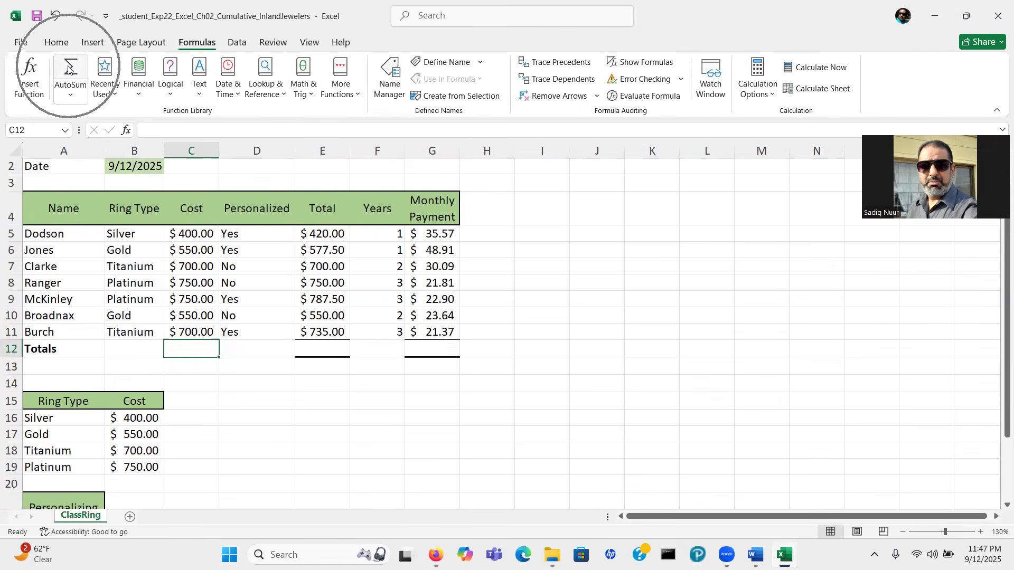
pyautogui.click(71, 98)
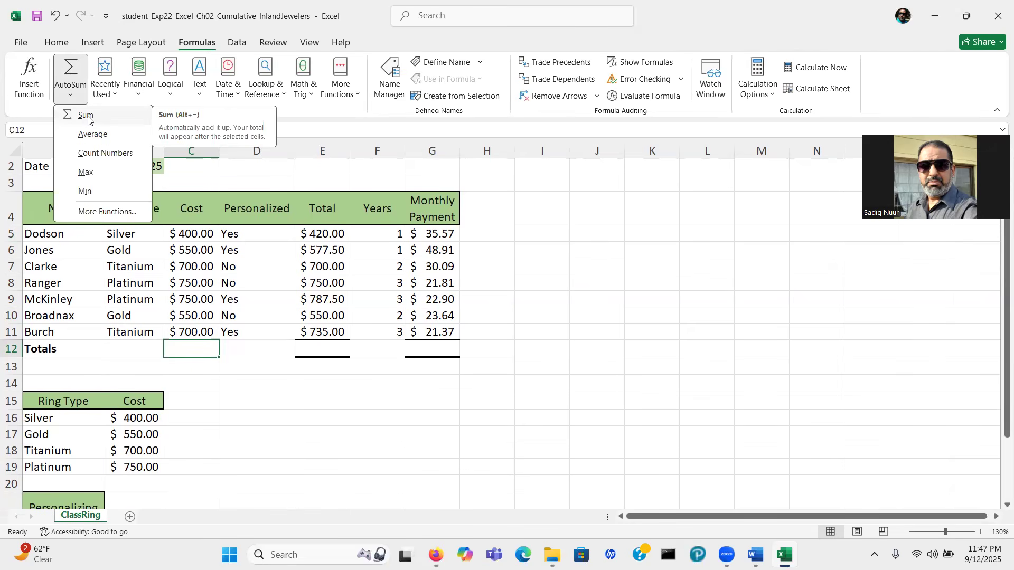
pyautogui.click(86, 115)
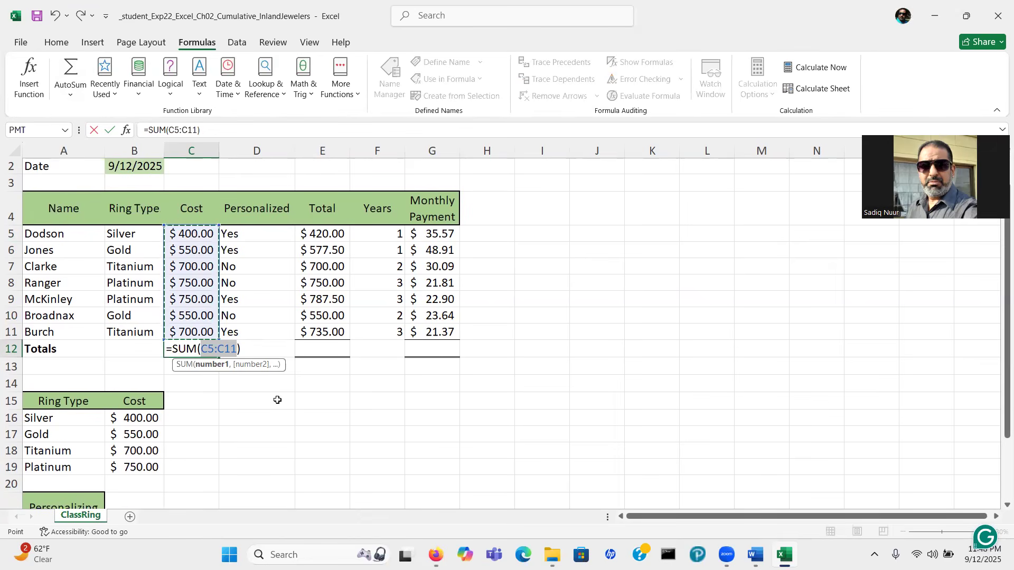
pyautogui.press('Return')
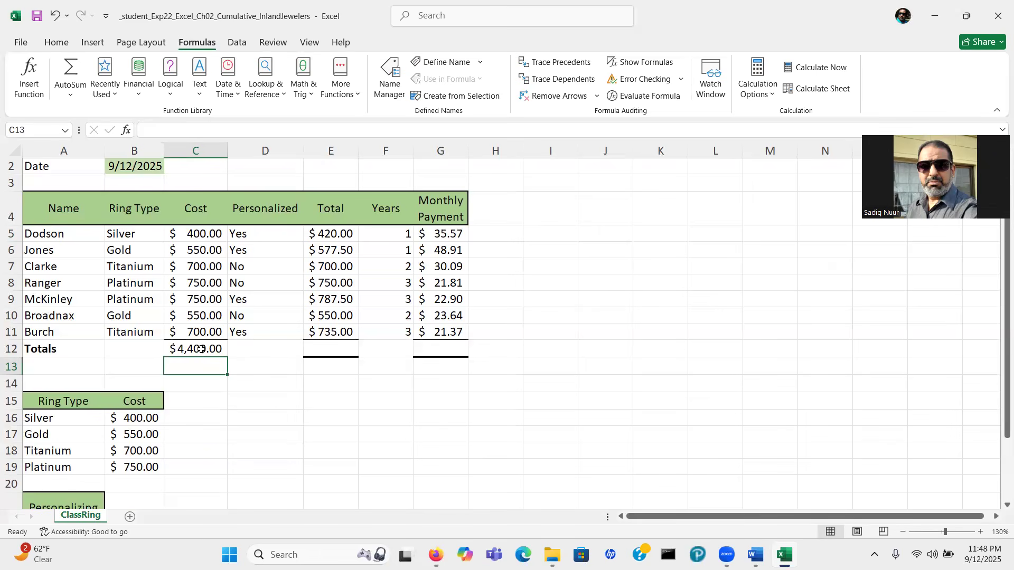
# - Sum the Total and Monthly Payment columns in cells E12 and G12 together with AutoSum, and autofit the width of column E
pyautogui.click(343, 349)
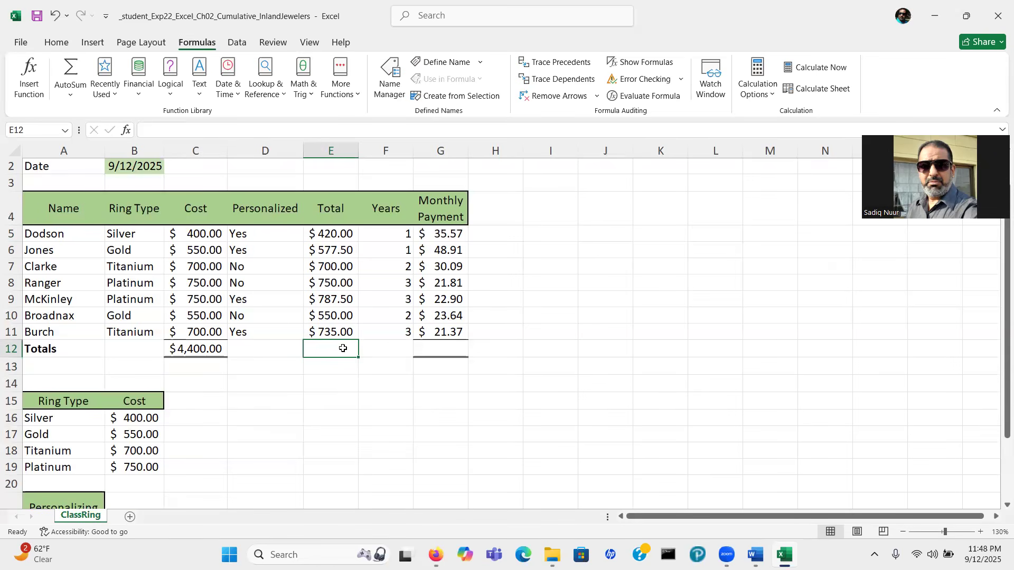
pyautogui.click(351, 384)
pyautogui.click(341, 345)
pyautogui.keyDown('ctrl'); pyautogui.click(438, 349); pyautogui.keyUp('ctrl')
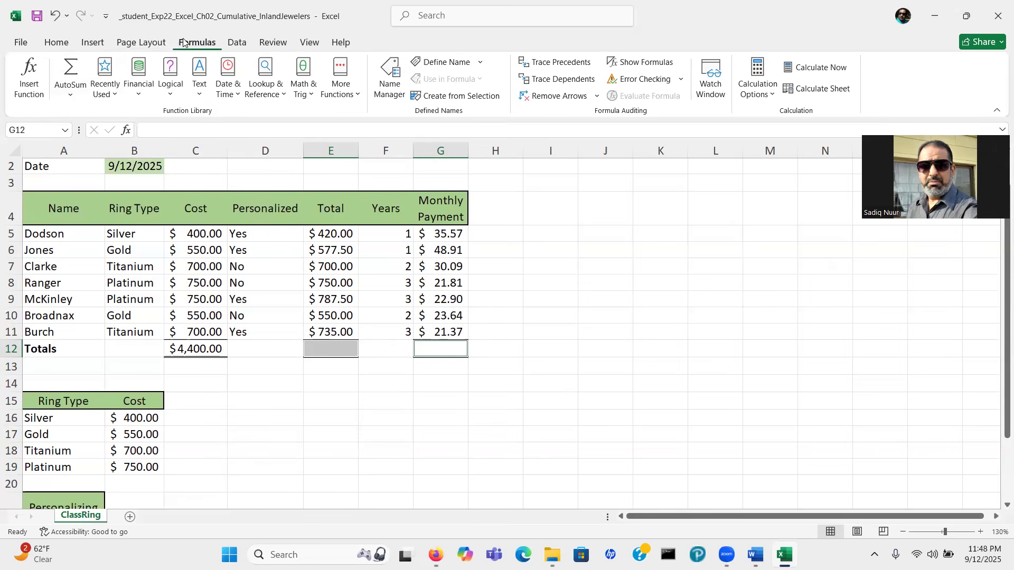
pyautogui.click(69, 96)
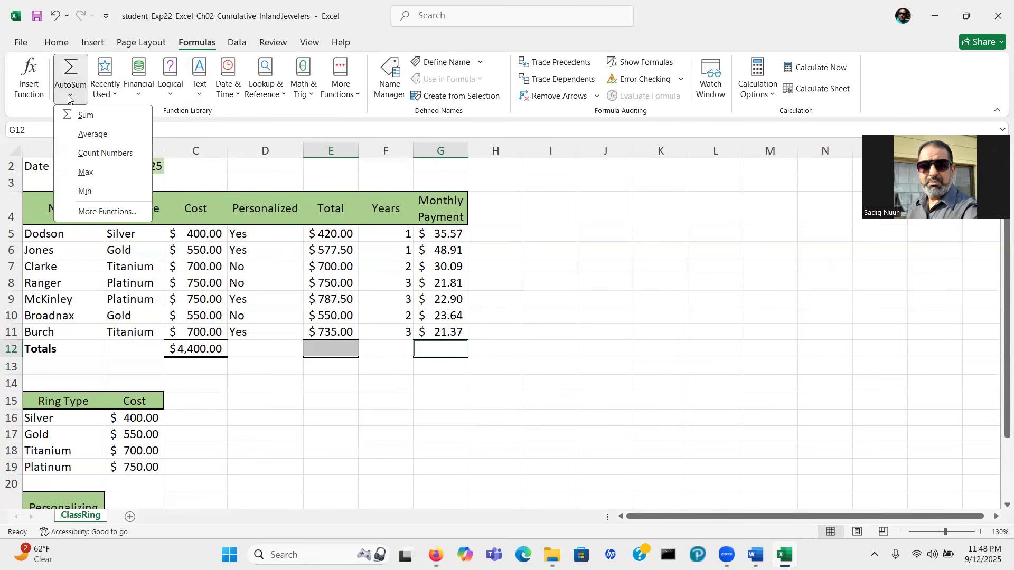
pyautogui.click(93, 118)
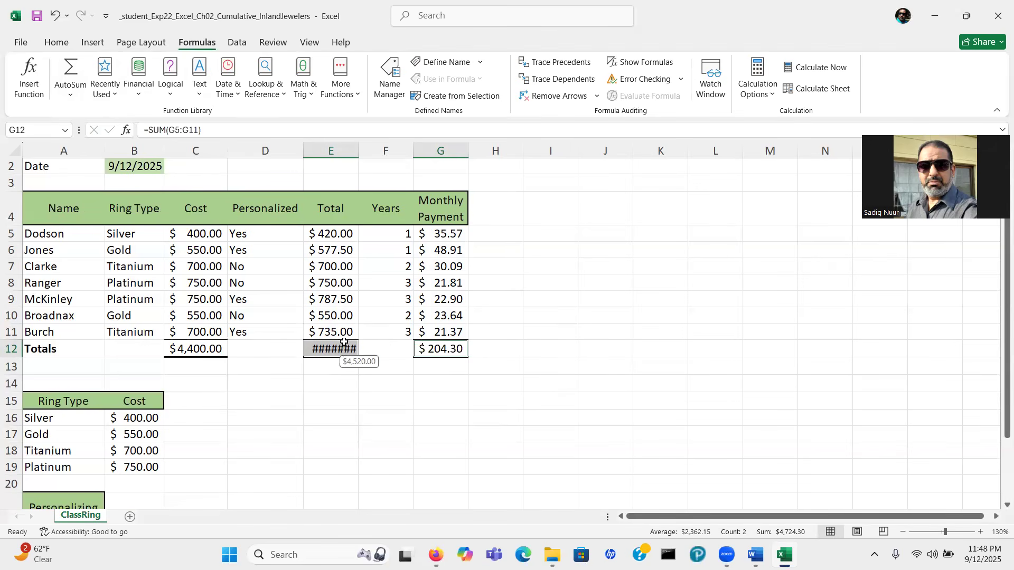
pyautogui.doubleClick(359, 148)
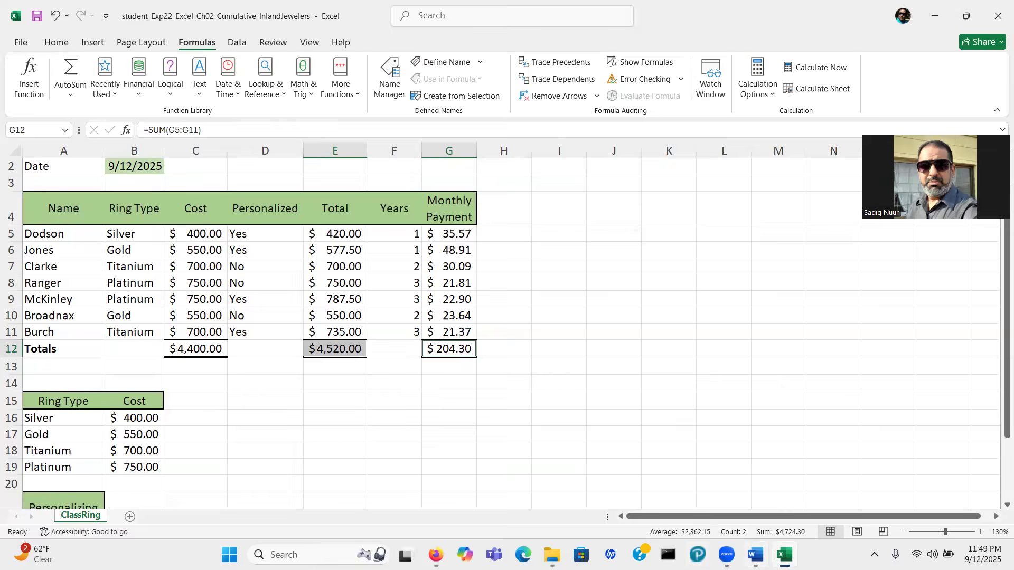
# - Review the remaining instructions in Word, and check the number formats of totals C12, E12 and G12 in the Excel workbook
pyautogui.click(755, 554)
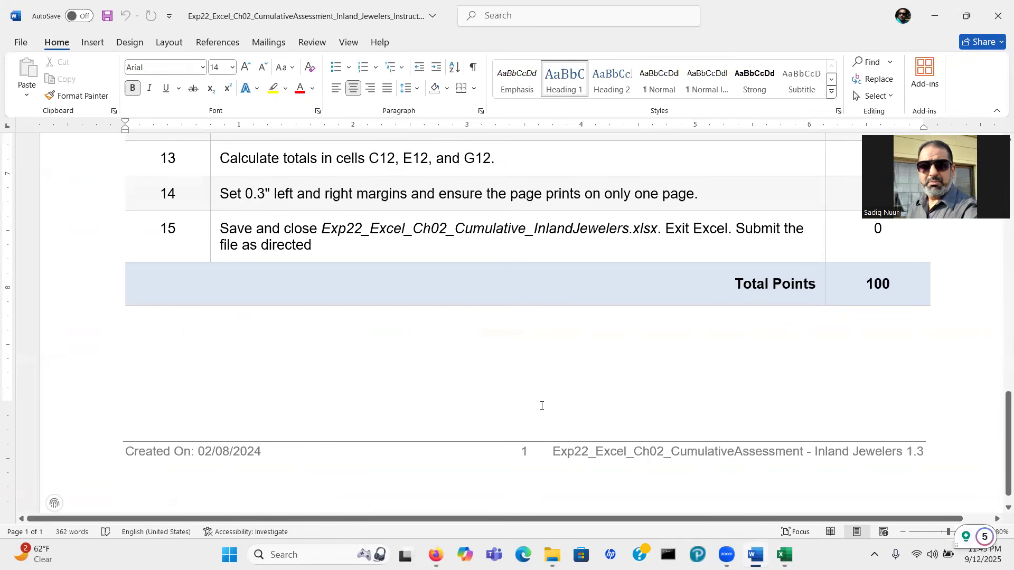
pyautogui.click(785, 555)
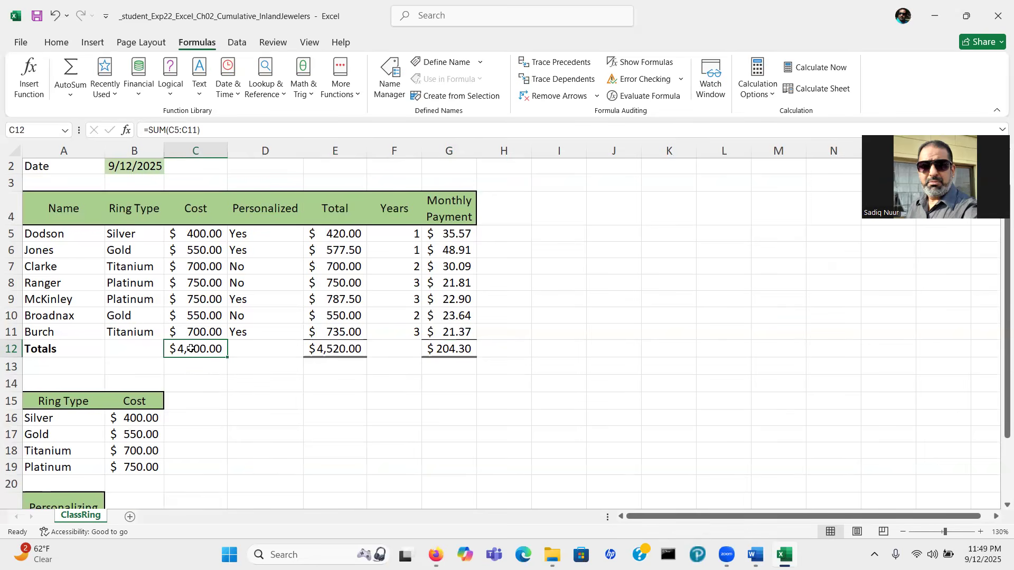
pyautogui.click(57, 43)
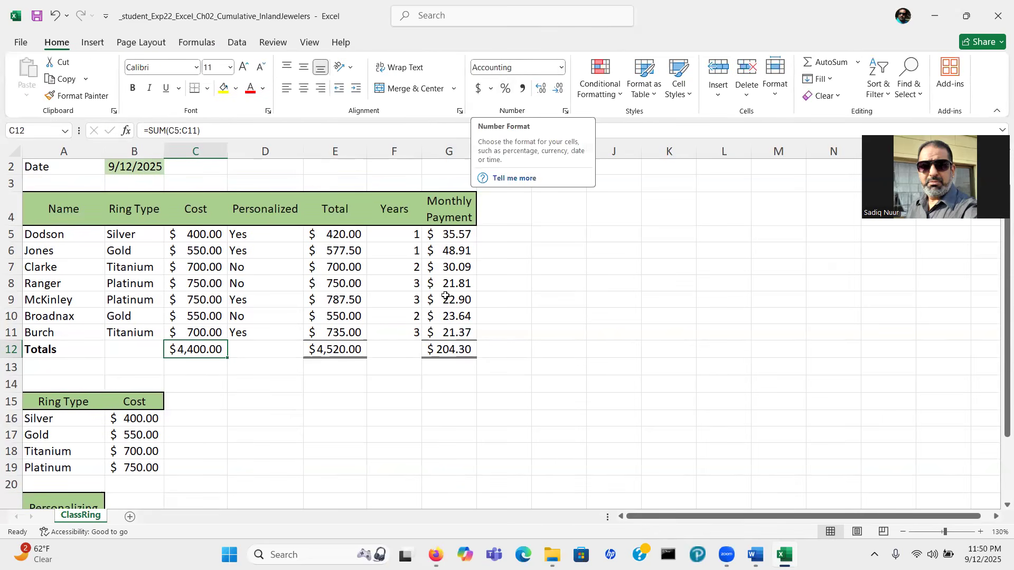
pyautogui.click(327, 349)
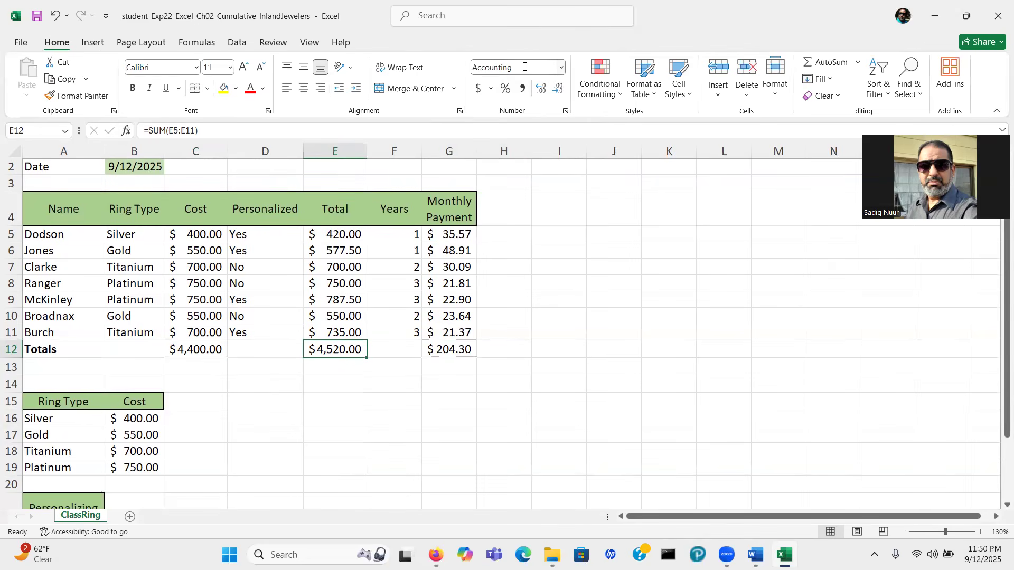
pyautogui.click(449, 350)
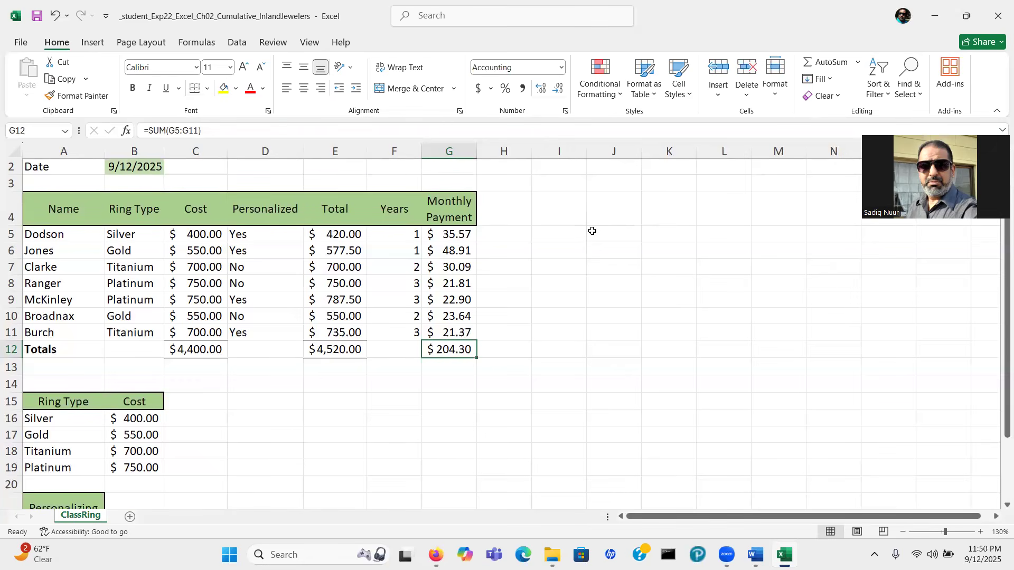
# - Check the margins and one-page printing instruction in Word, and open the custom margin settings for the worksheet in Excel
pyautogui.click(755, 554)
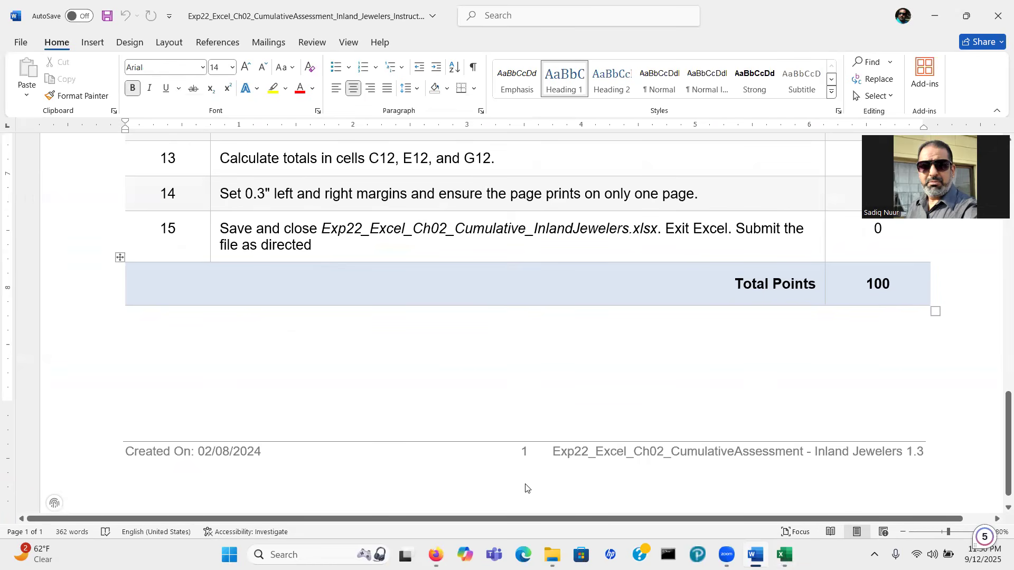
pyautogui.click(784, 555)
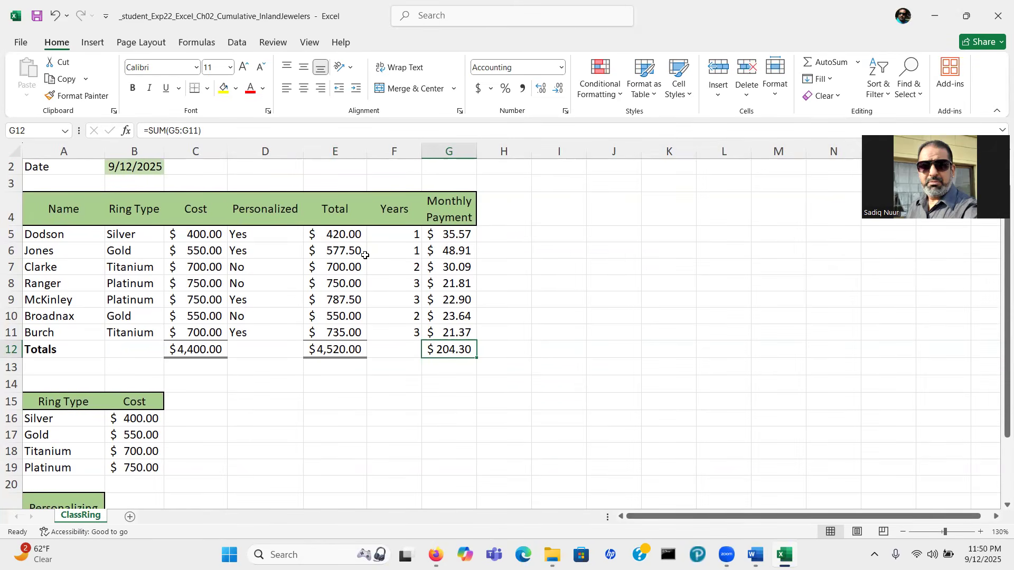
pyautogui.click(145, 43)
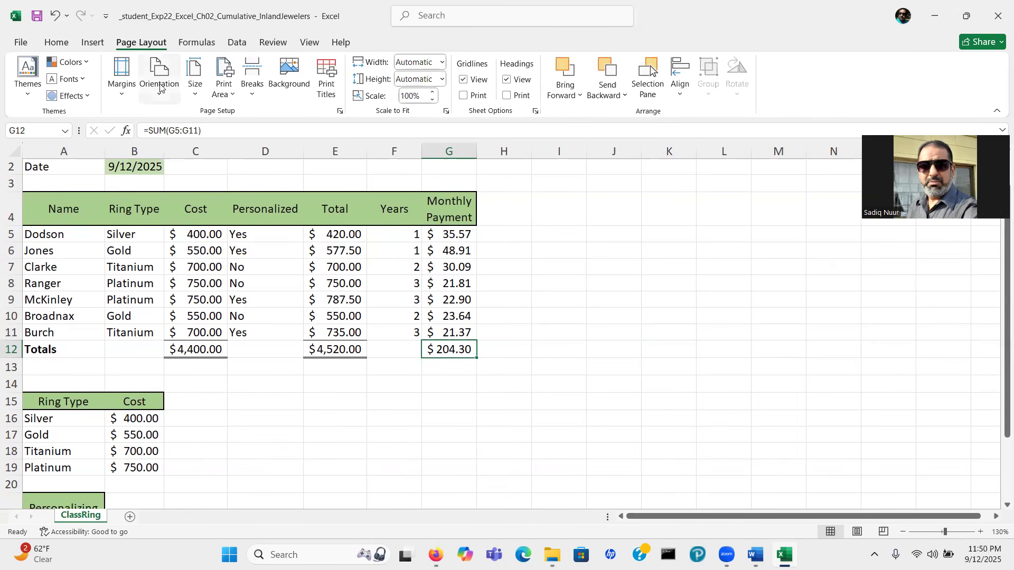
pyautogui.click(250, 105)
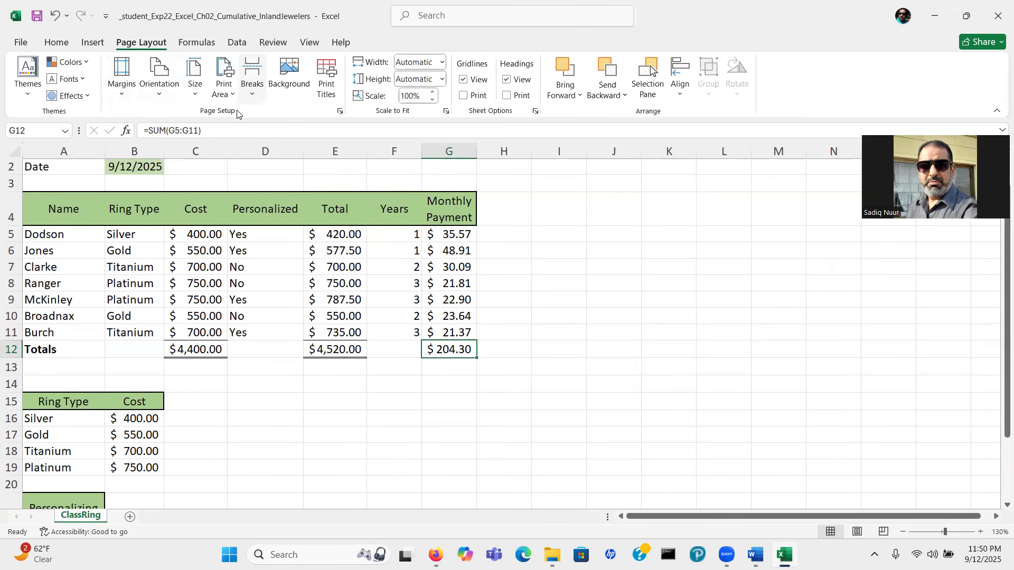
pyautogui.click(123, 97)
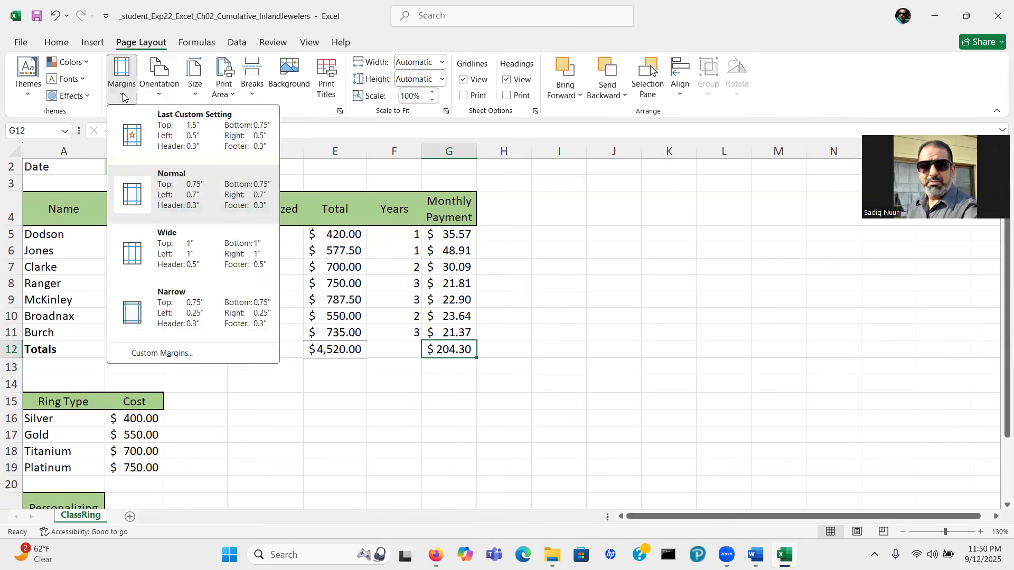
pyautogui.click(165, 354)
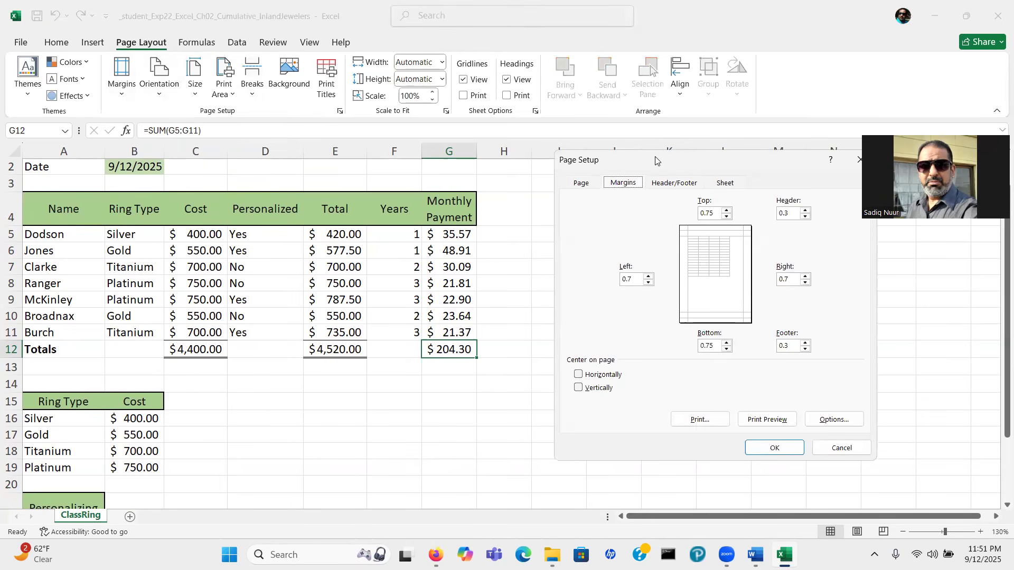
pyautogui.moveTo(656, 160); pyautogui.dragTo(540, 159)
pyautogui.click(756, 554)
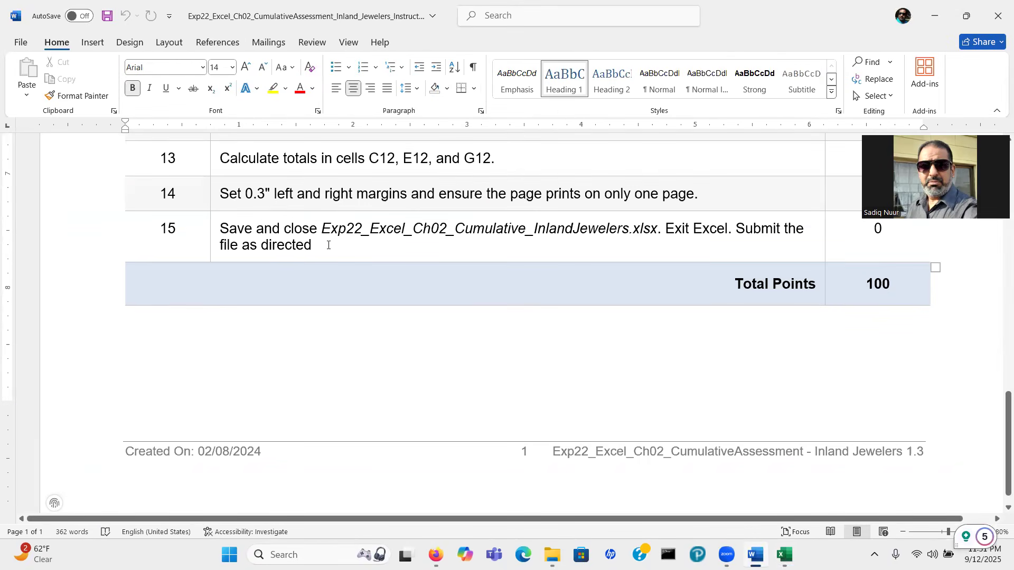
pyautogui.click(782, 552)
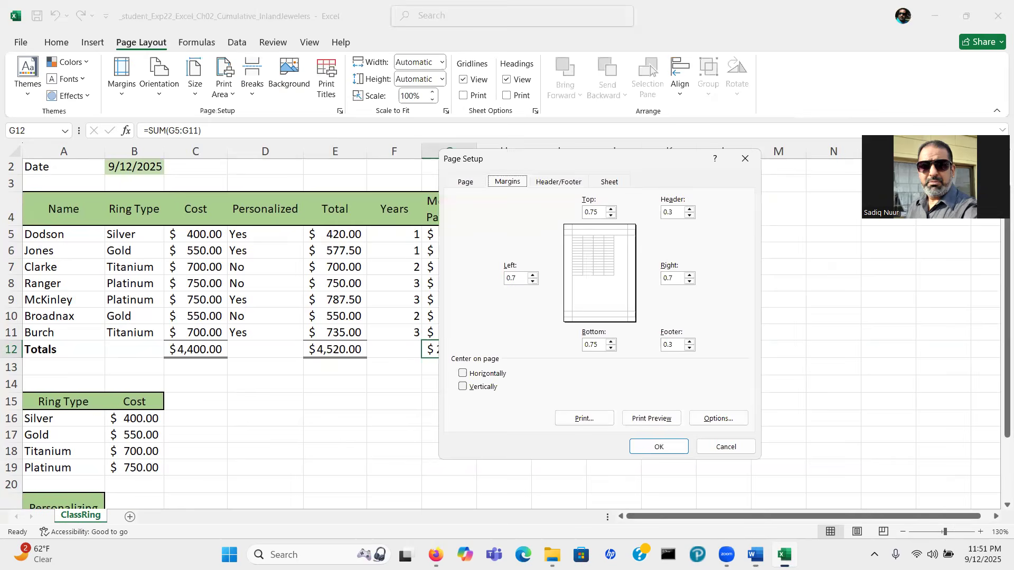
# - Set the worksheet's left and right page margins to 0.3", check the sheet and page scaling options, and apply the page setup
pyautogui.click(515, 278)
pyautogui.press('BackSpace')
pyautogui.click(676, 280)
pyautogui.press('BackSpace')
pyautogui.write('3')
pyautogui.click(609, 182)
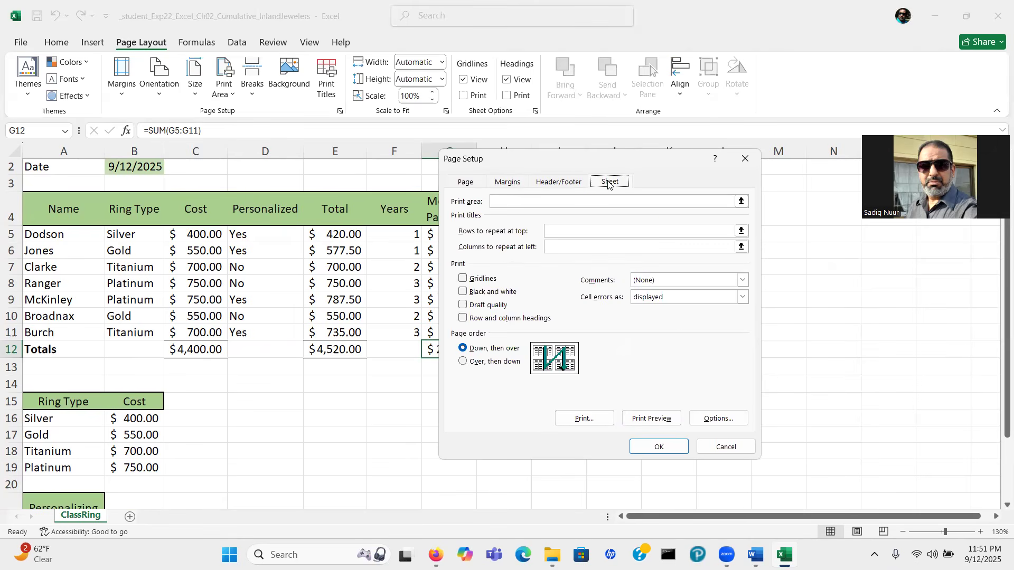
pyautogui.click(466, 185)
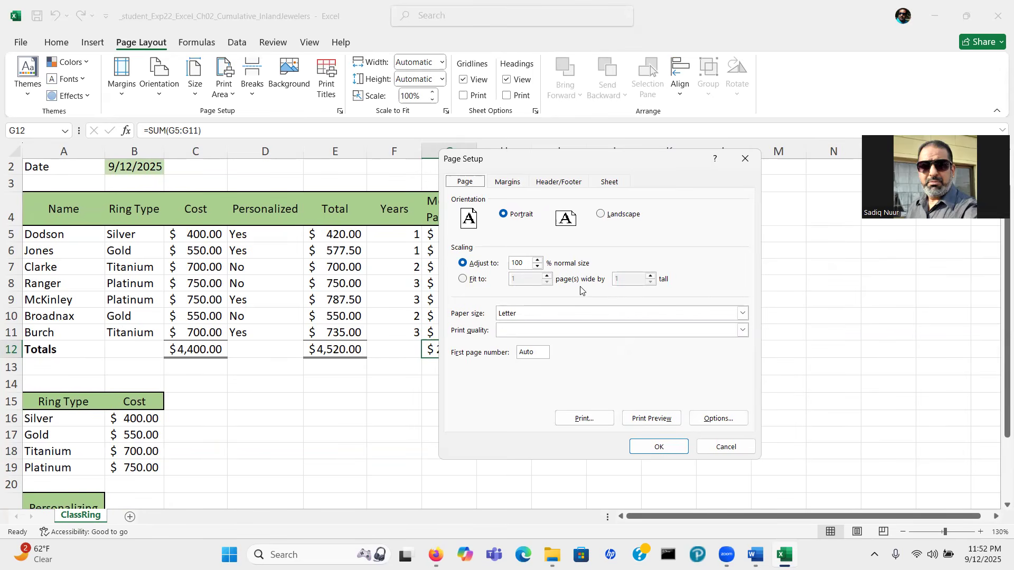
pyautogui.click(660, 446)
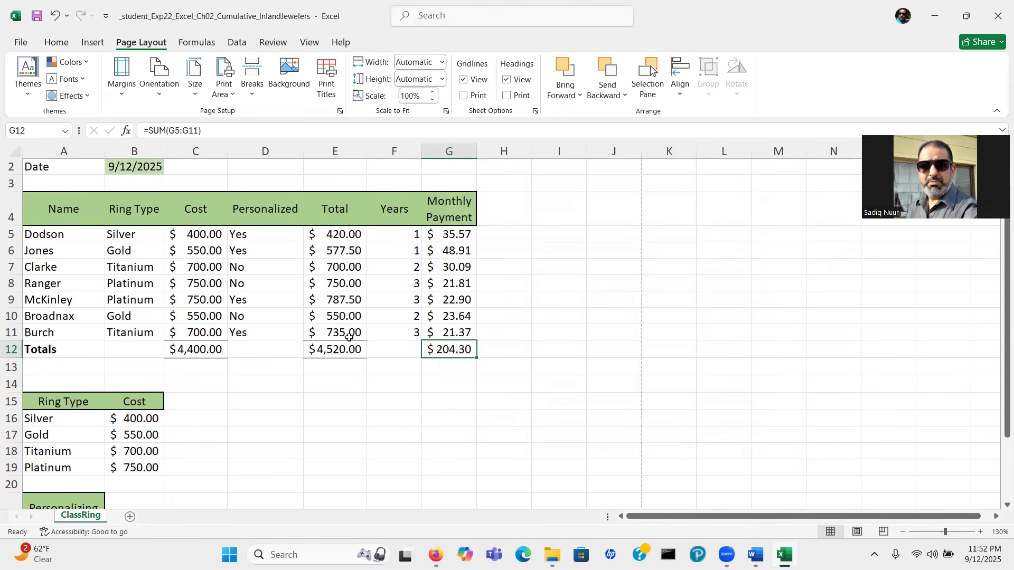
# - Check in the print preview that the worksheet fits on one page, and return to the worksheet
pyautogui.click(20, 43)
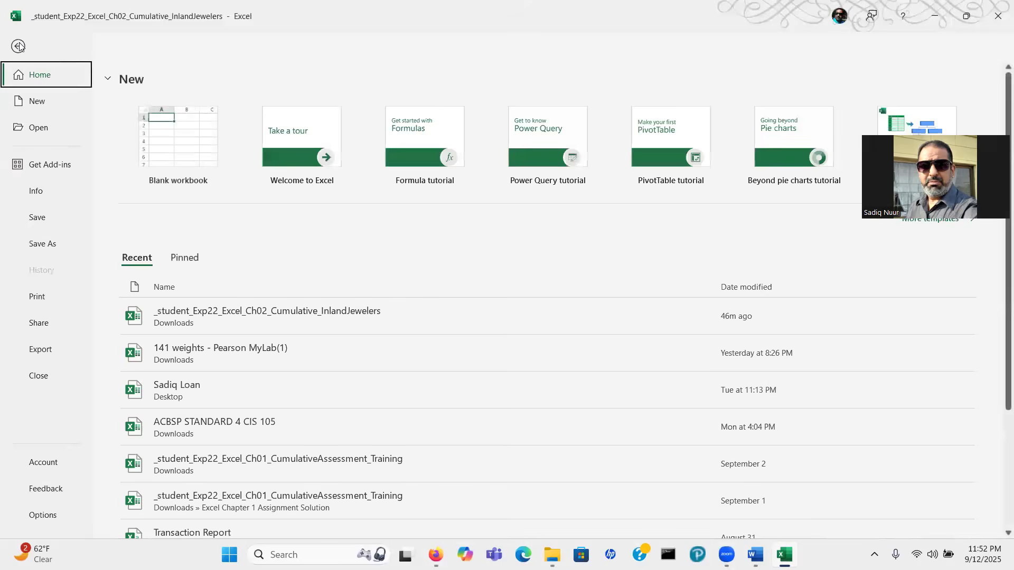
pyautogui.click(38, 297)
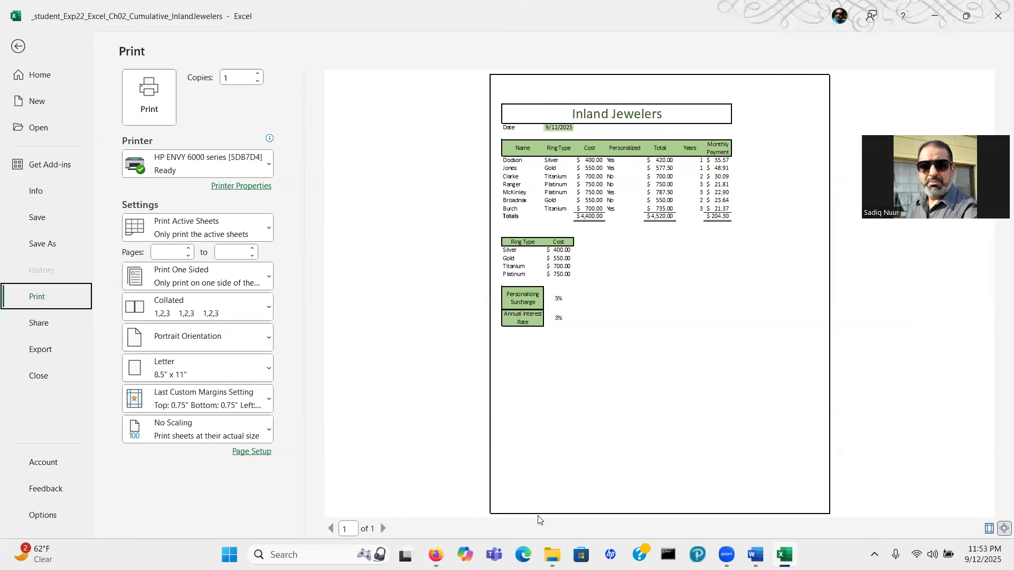
pyautogui.click(19, 48)
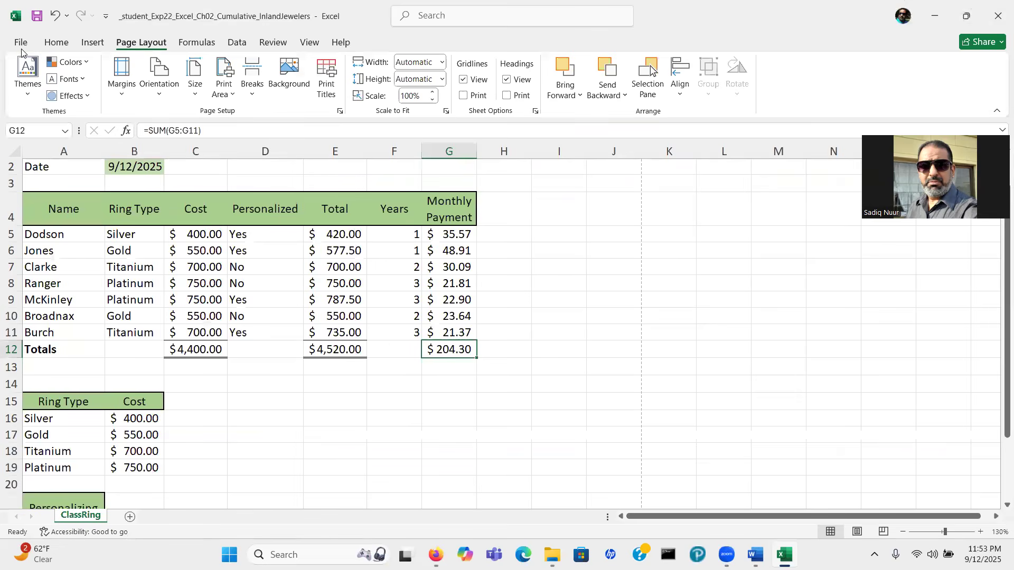
# - Review the save and submit instruction in Word, and close the instructions document
pyautogui.hotkey('alt', 'Tab')
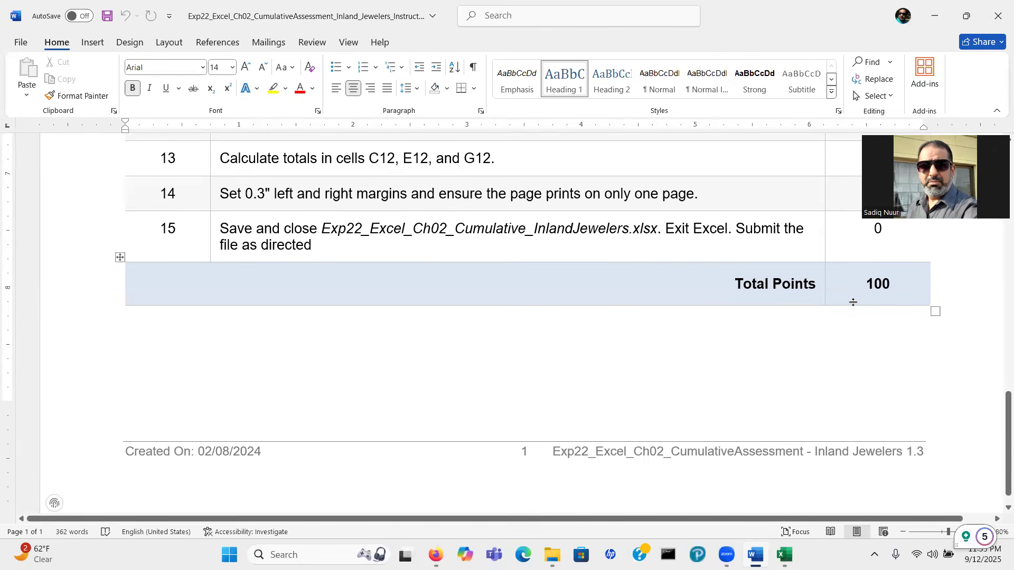
pyautogui.doubleClick(338, 12)
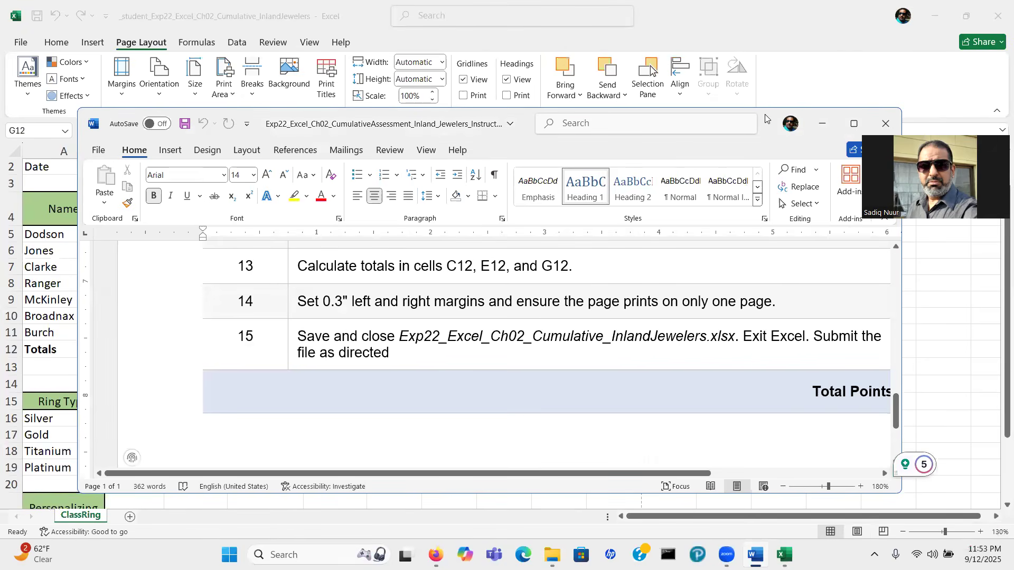
pyautogui.click(853, 106)
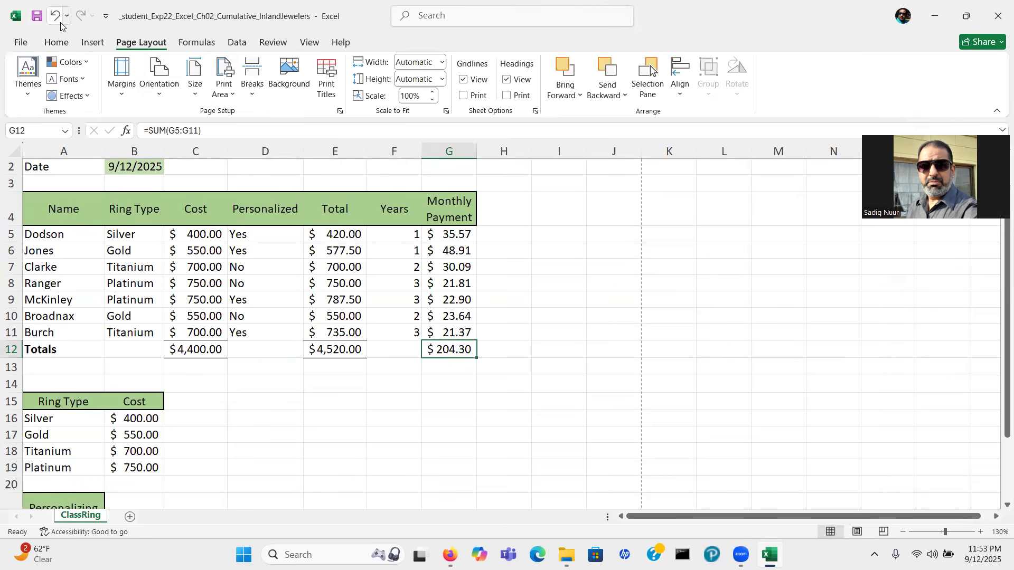
# - Save and close the Inland Jewelers workbook, and close the Downloads folder window
pyautogui.click(36, 19)
pyautogui.doubleClick(365, 11)
pyautogui.click(743, 89)
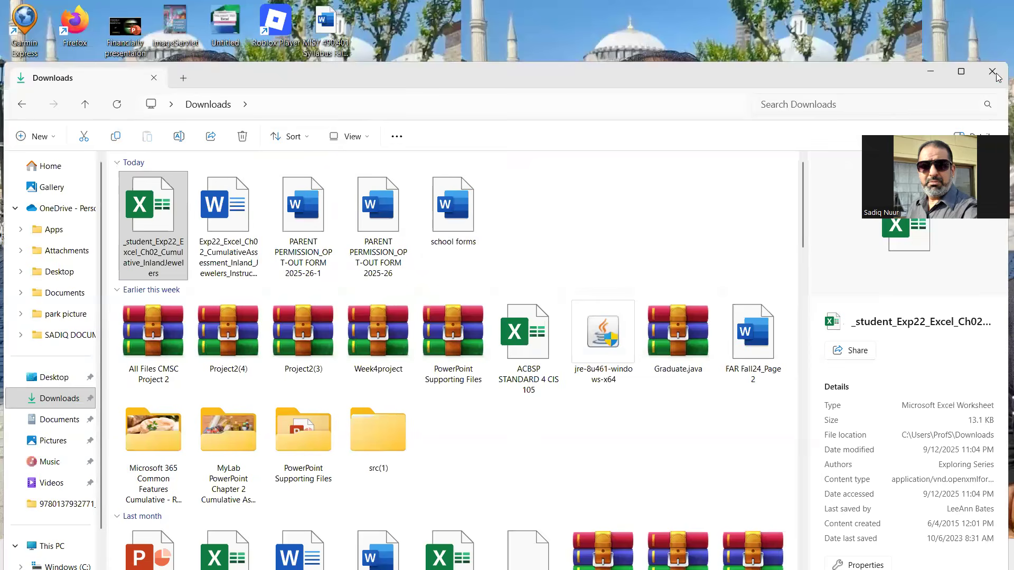
pyautogui.click(998, 76)
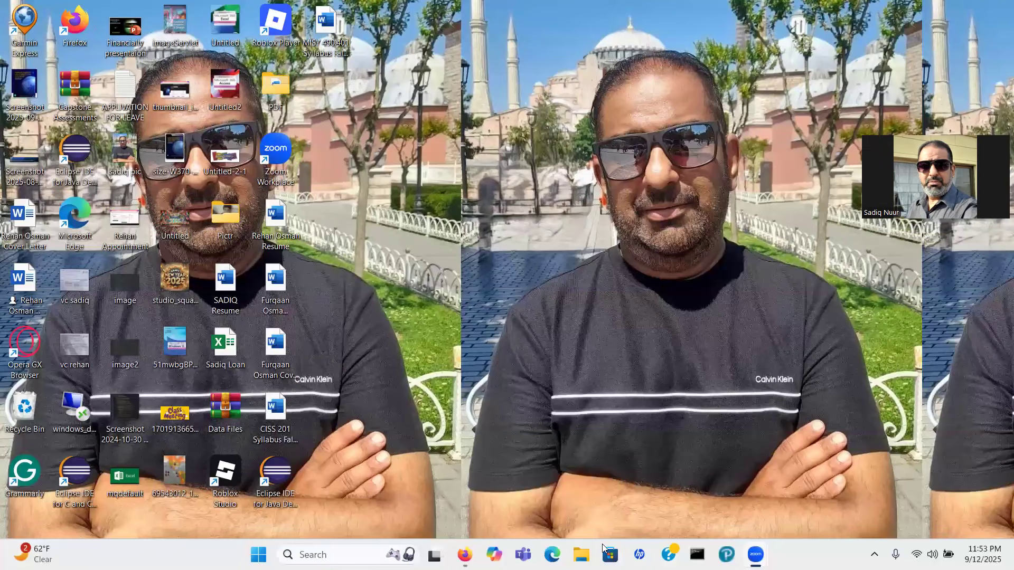
# - Switch to Firefox, open the INSS141.103_Fall 2025 course's assignment list, and find the Excel Chapter 2 assignments
pyautogui.click(465, 554)
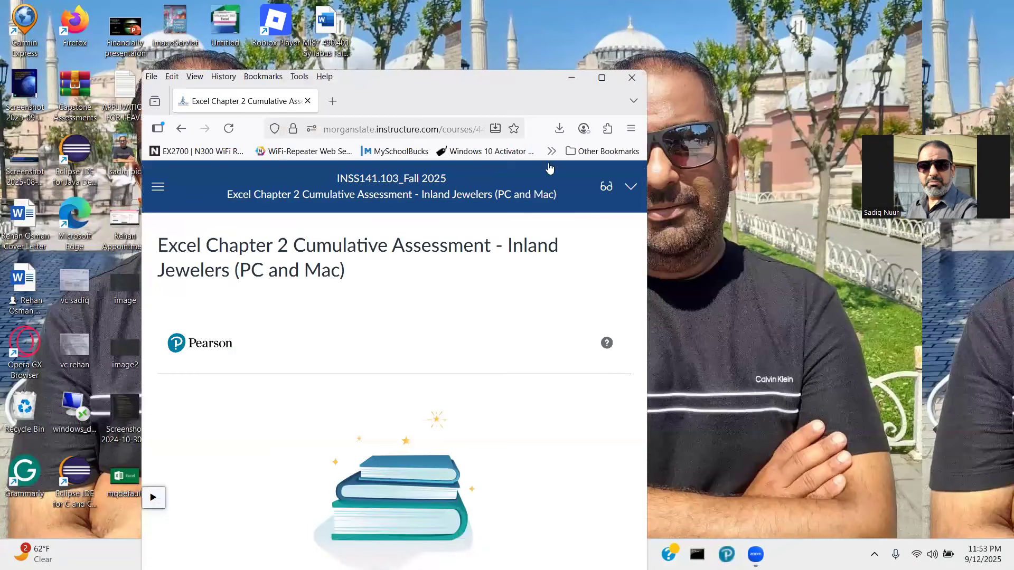
pyautogui.click(606, 79)
pyautogui.click(99, 332)
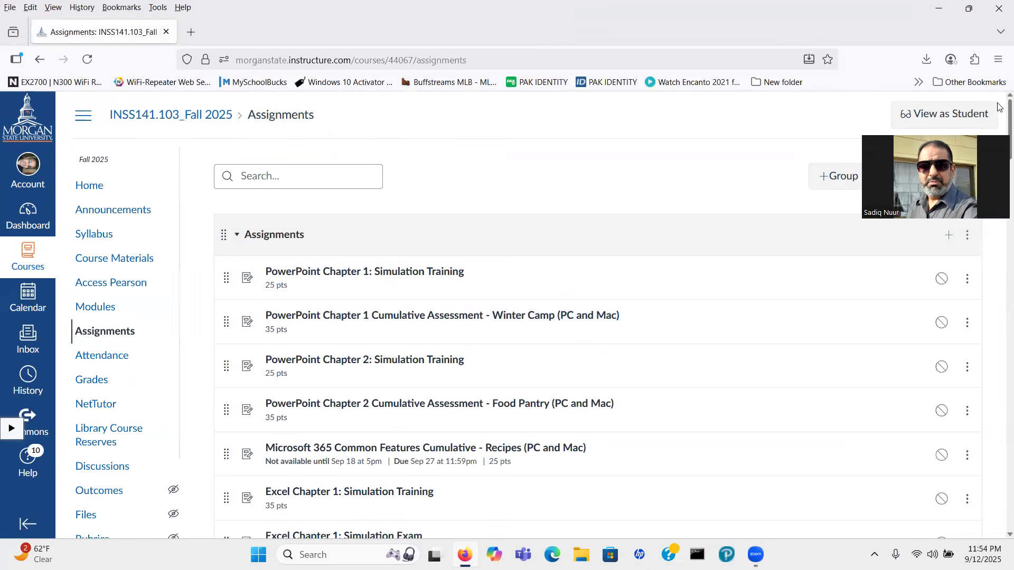
pyautogui.scroll(-8, 999, 117)
pyautogui.scroll(-1, 999, 116)
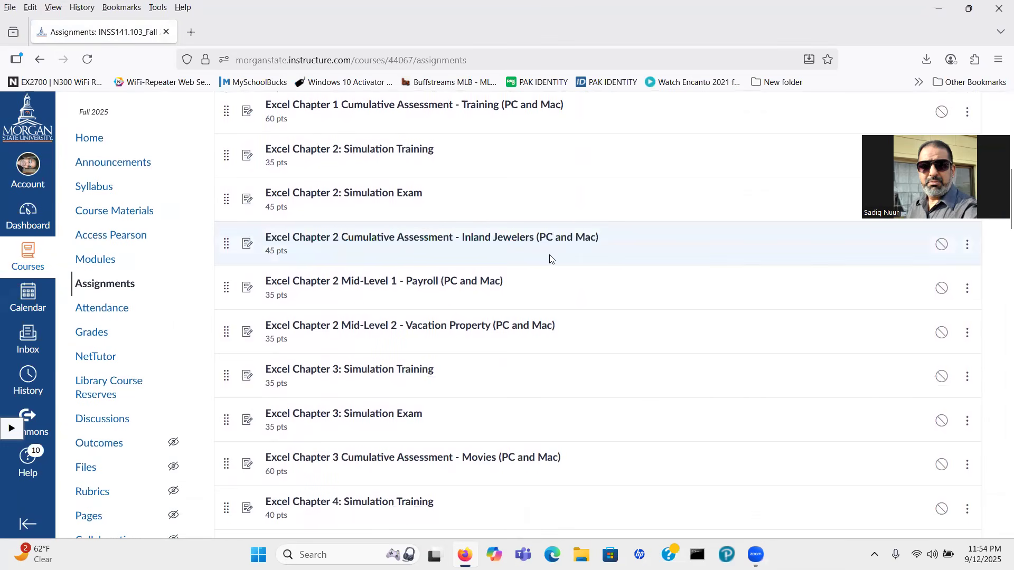
pyautogui.press('ctrl')
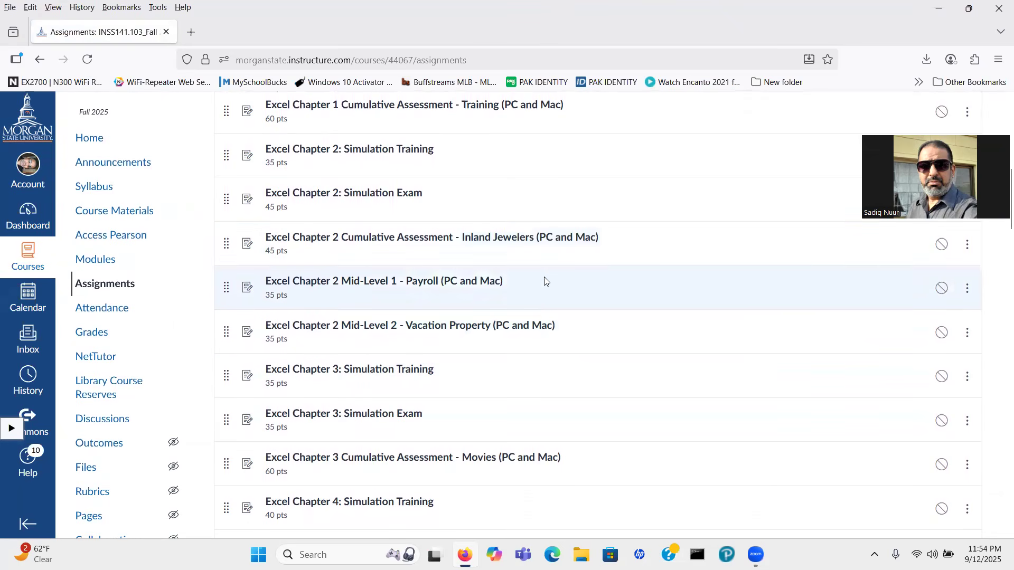
# - Open Excel Chapter 2 Cumulative Assessment - Inland Jewelers (PC and Mac) in Pearson, and continue to its Office Grader page
pyautogui.click(517, 243)
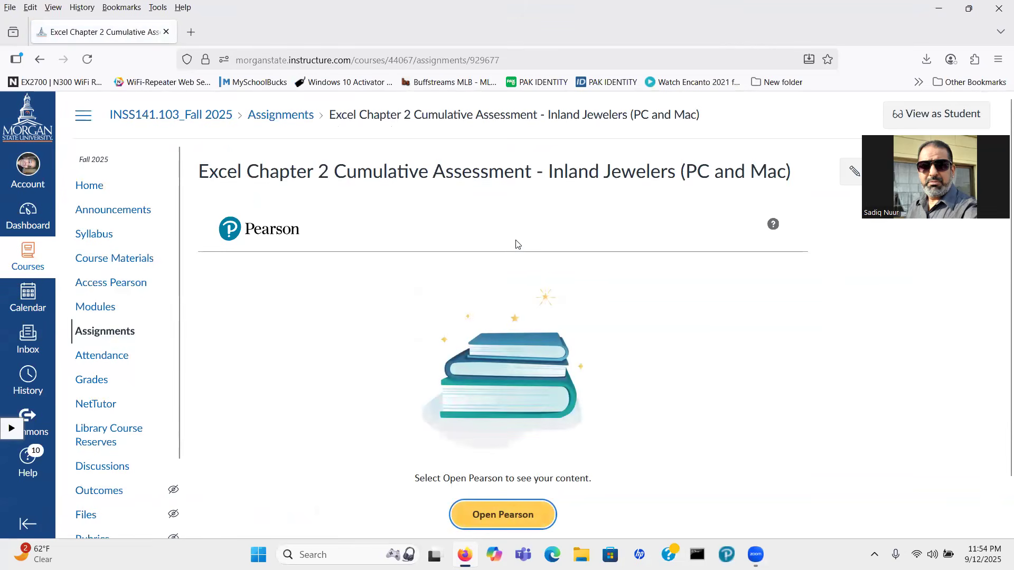
pyautogui.click(508, 524)
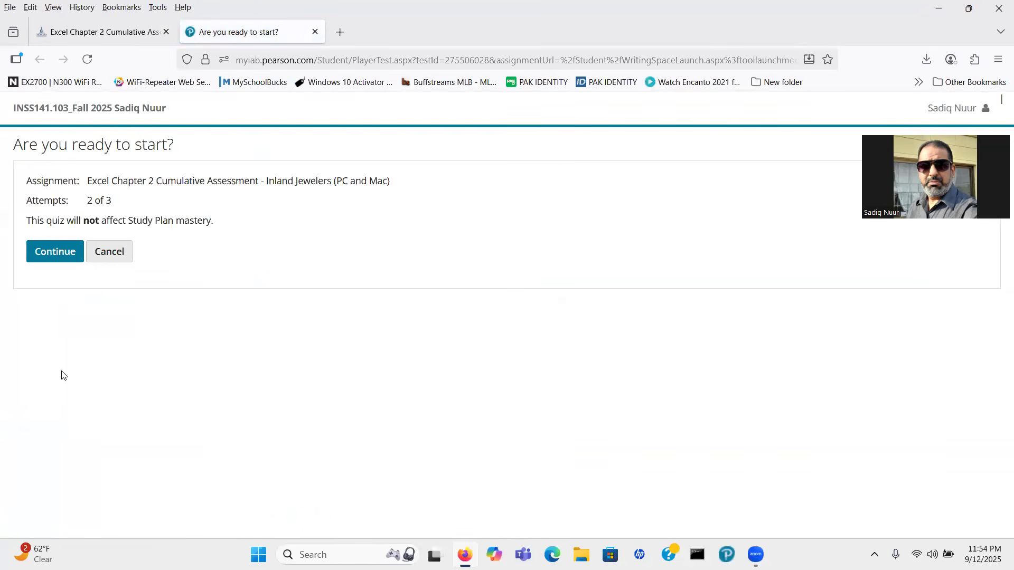
pyautogui.click(59, 251)
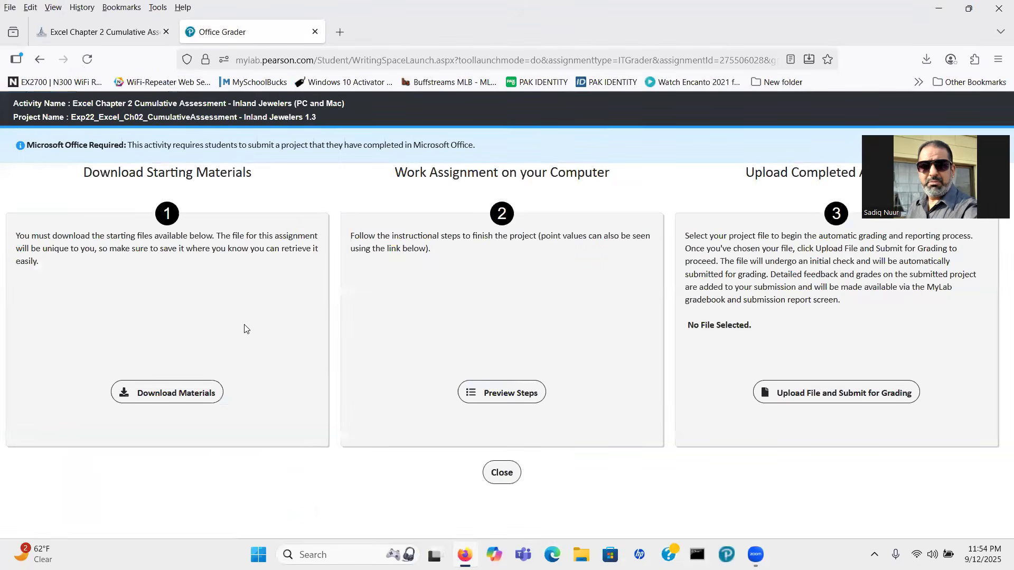
pyautogui.press('ctrl')
pyautogui.press('ctrl')
pyautogui.press('ctrl')
pyautogui.press('ctrl')
pyautogui.press('ctrl')
pyautogui.press('ctrl')
pyautogui.press('ctrl')
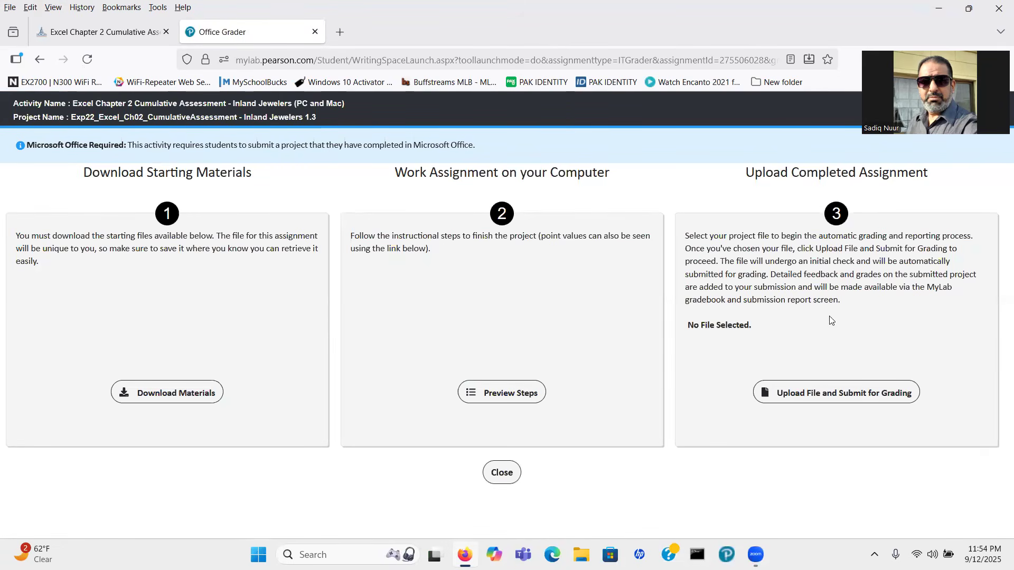
# - Upload the _student_Exp22_Excel_Ch02_Cumulative_InlandJewelers workbook from Downloads for grading, and continue to the quiz summary
pyautogui.click(820, 395)
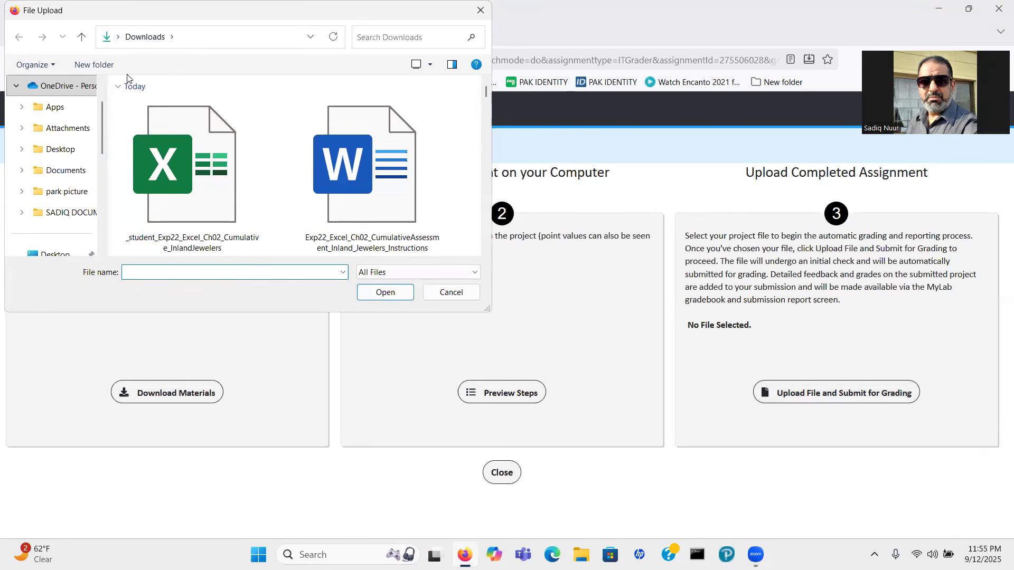
pyautogui.click(177, 173)
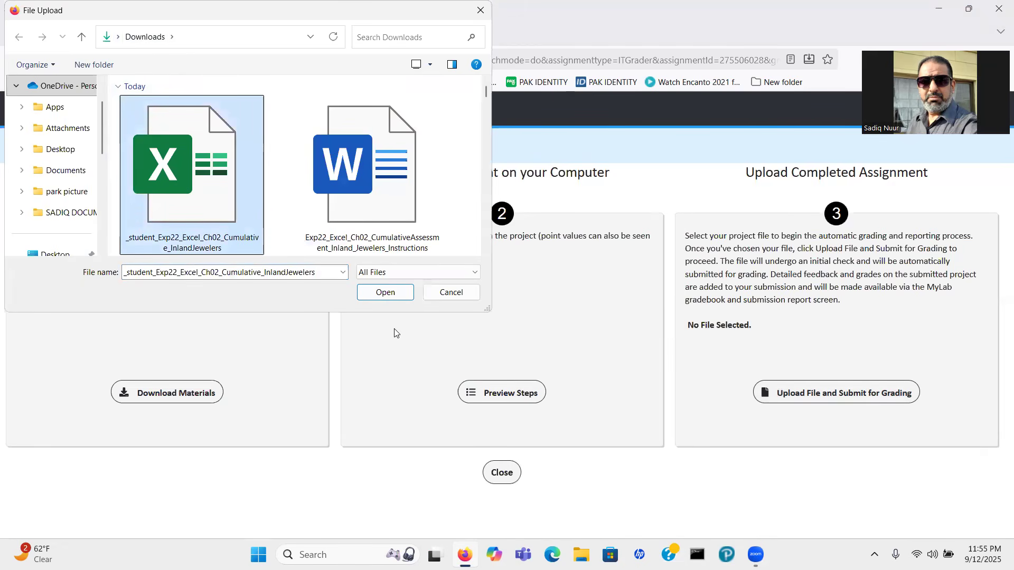
pyautogui.click(385, 292)
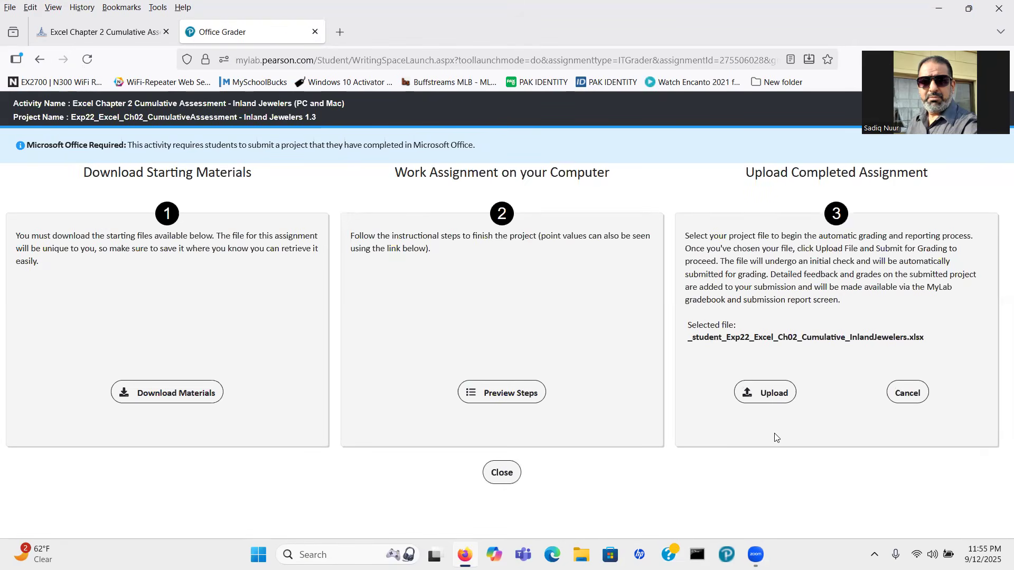
pyautogui.click(776, 404)
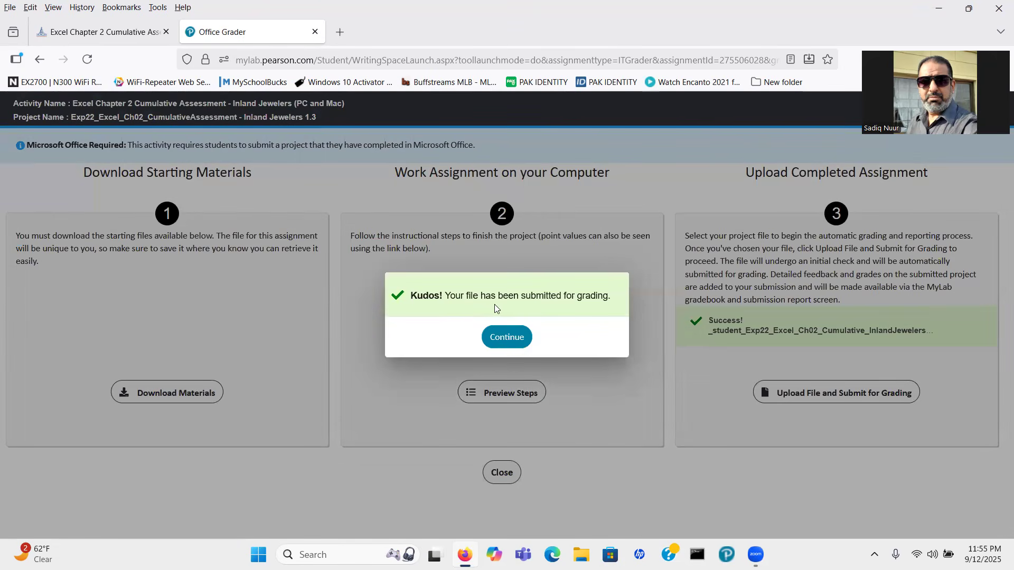
pyautogui.click(506, 338)
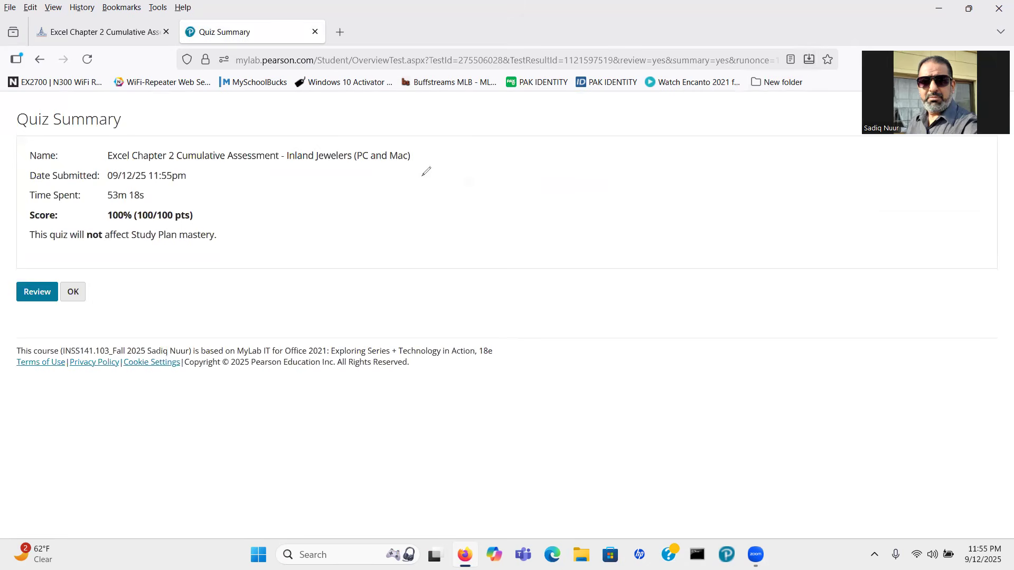
# - Review the graded submission, examining the quiz score, the score card detail and the score summary
pyautogui.moveTo(189, 191)
pyautogui.mouseDown()
pyautogui.moveTo(34, 204)
pyautogui.moveTo(24, 222)
pyautogui.moveTo(199, 226)
pyautogui.moveTo(228, 203)
pyautogui.moveTo(180, 192)
pyautogui.mouseUp()
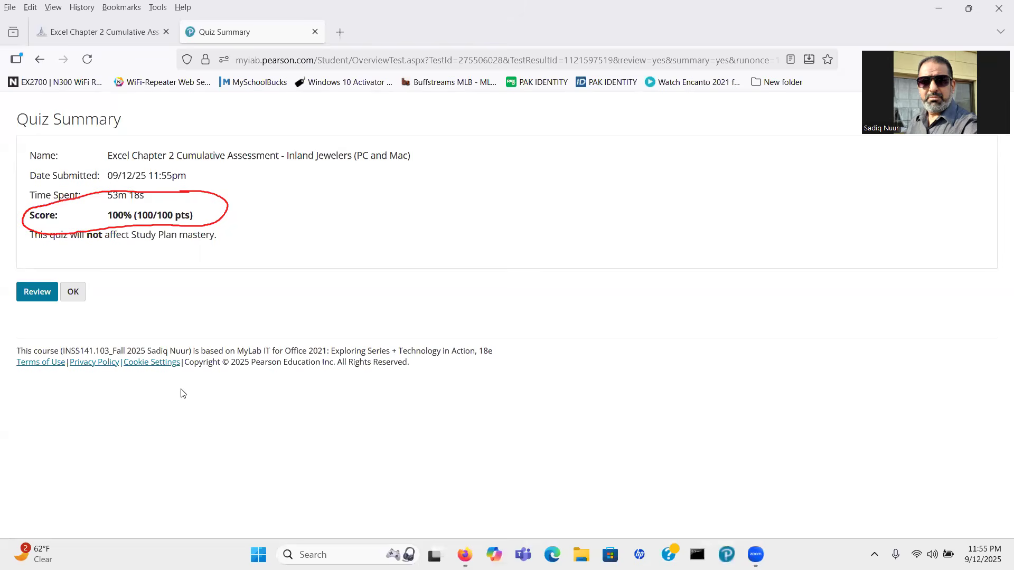
pyautogui.click(40, 294)
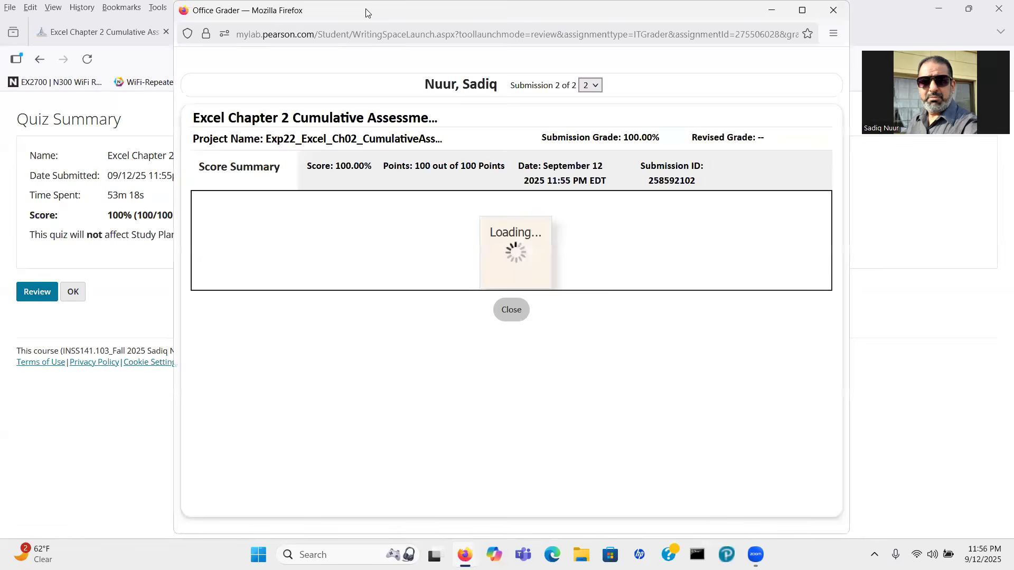
pyautogui.moveTo(368, 12); pyautogui.dragTo(341, 30)
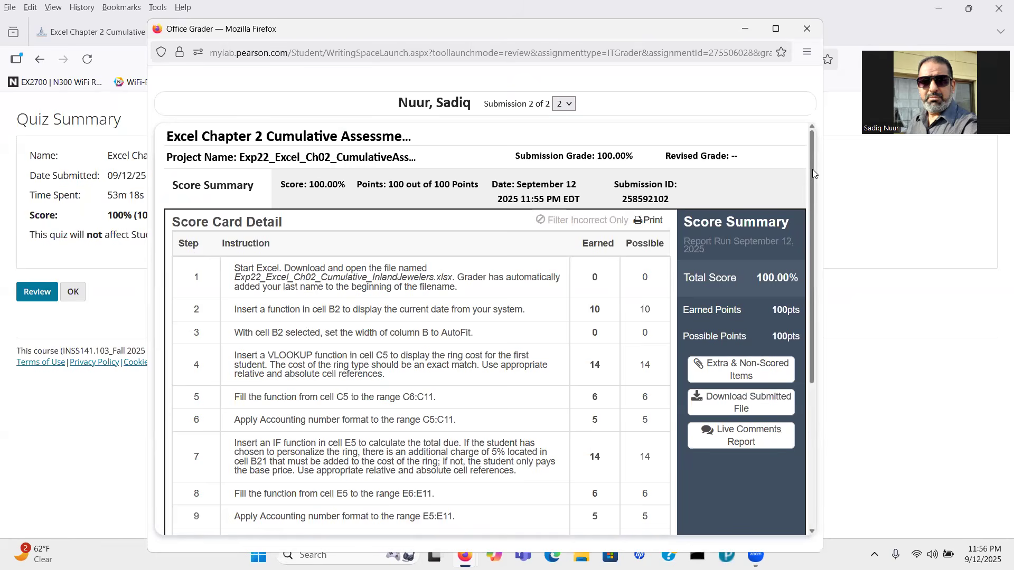
pyautogui.moveTo(811, 166); pyautogui.dragTo(805, 213)
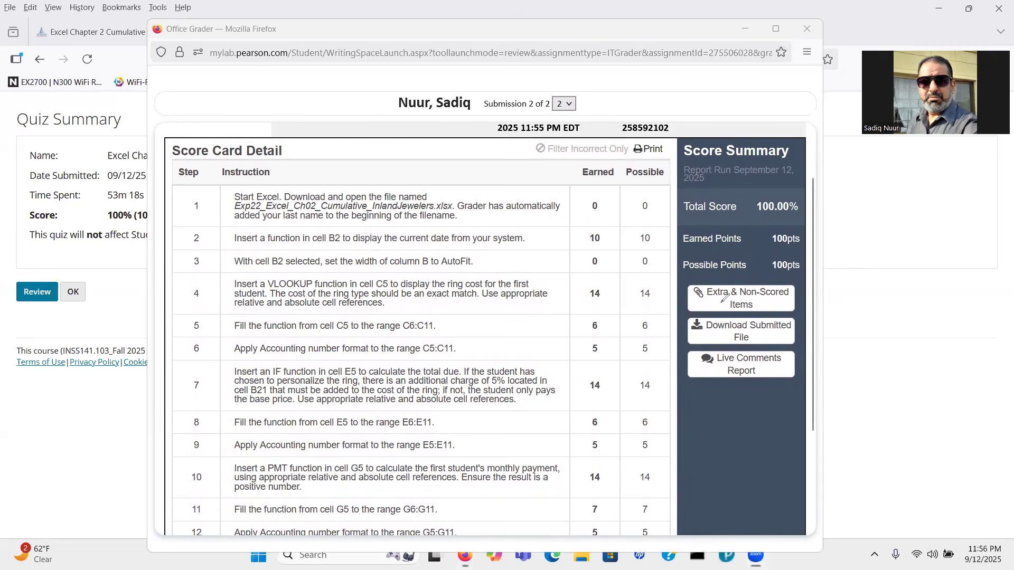
pyautogui.moveTo(767, 187)
pyautogui.mouseDown()
pyautogui.moveTo(737, 175)
pyautogui.moveTo(668, 230)
pyautogui.moveTo(682, 275)
pyautogui.moveTo(809, 268)
pyautogui.moveTo(834, 217)
pyautogui.moveTo(790, 176)
pyautogui.moveTo(762, 181)
pyautogui.mouseUp()
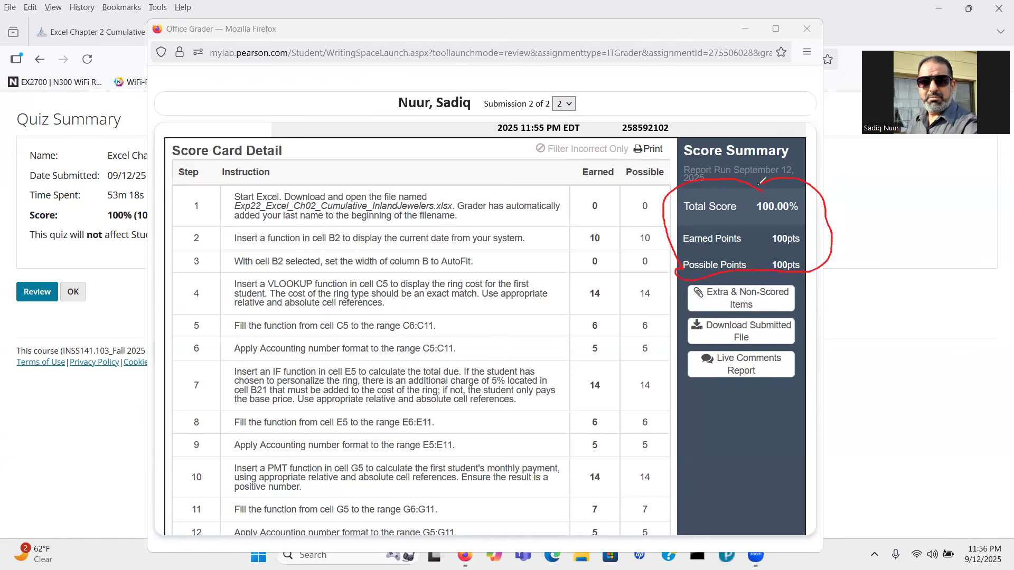